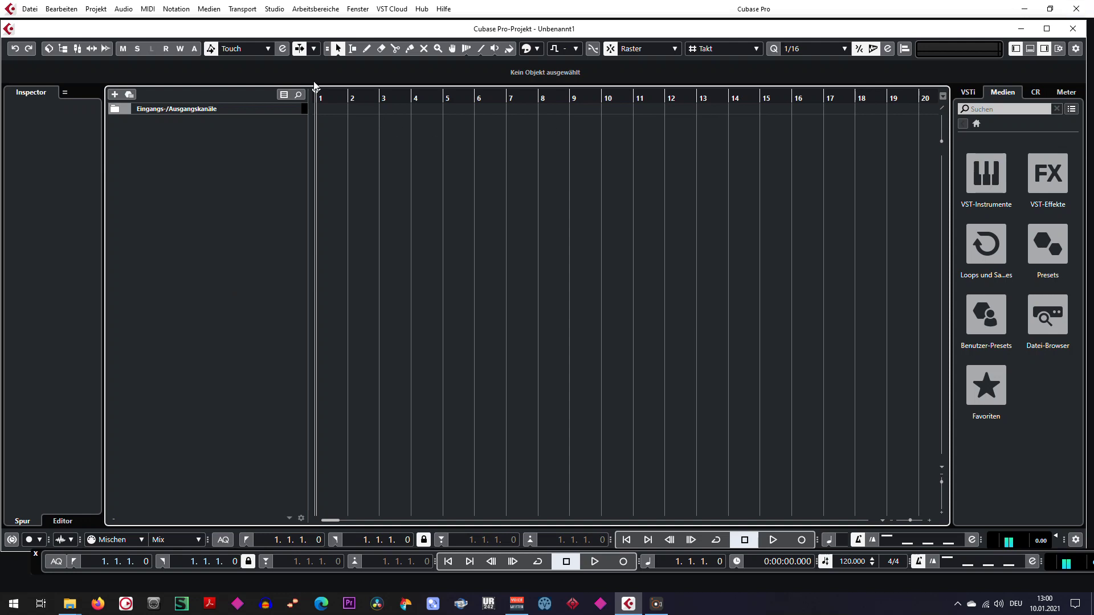
Import the audio file 13.tape_five_-_pantaloons_feat_yuliet_topaz_(zvukoff.ru) into the empty project.
{"action": "left_click", "coordinate": [24, 11]}
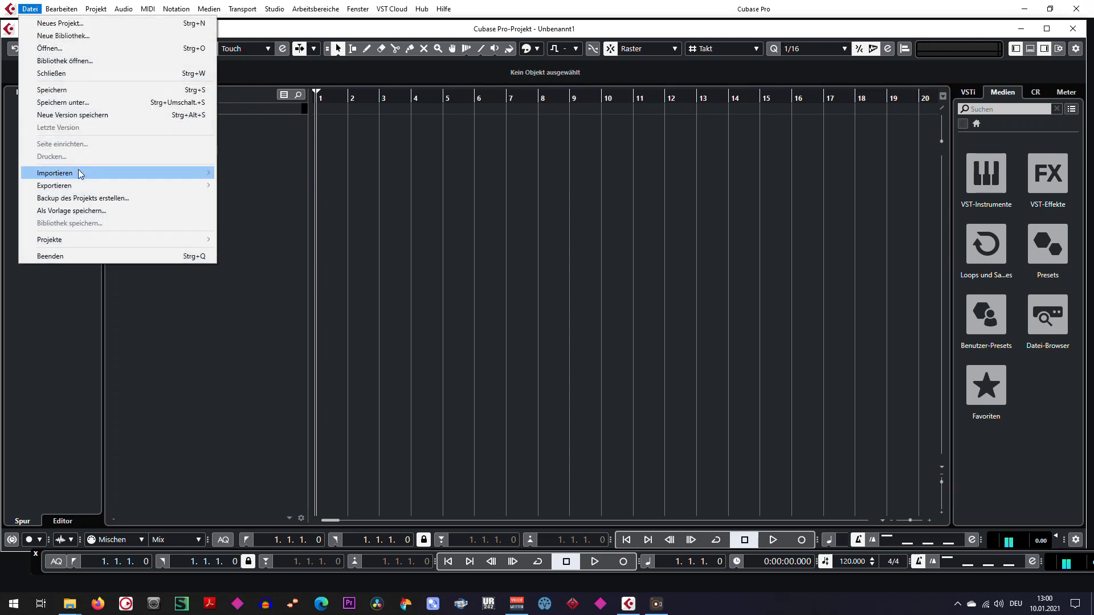
{"action": "mouse_move", "coordinate": [121, 188]}
{"action": "left_click", "coordinate": [259, 173]}
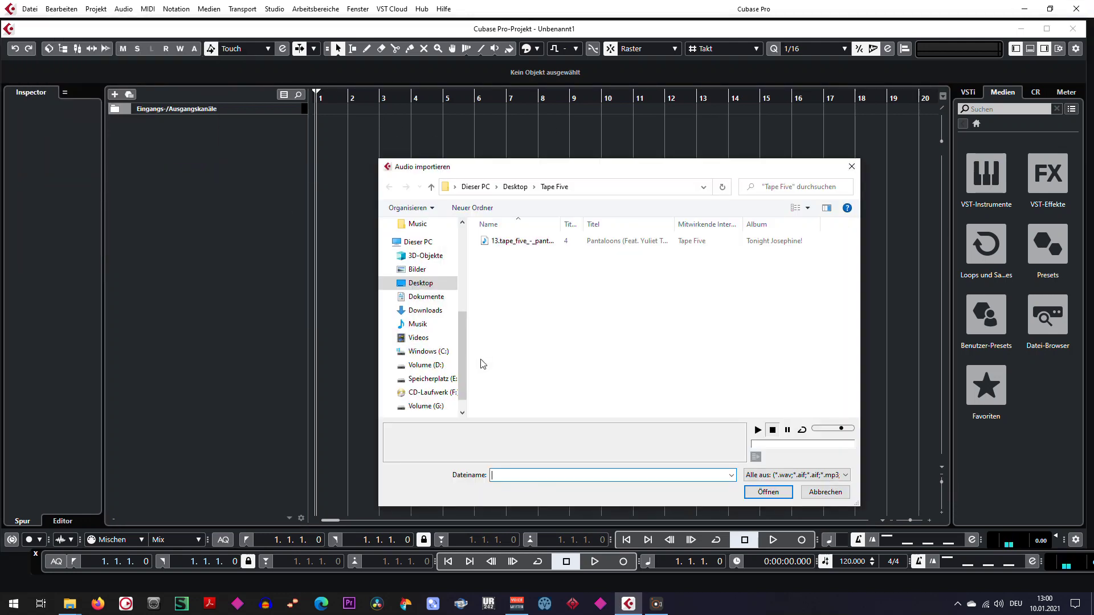
{"action": "double_click", "coordinate": [521, 241]}
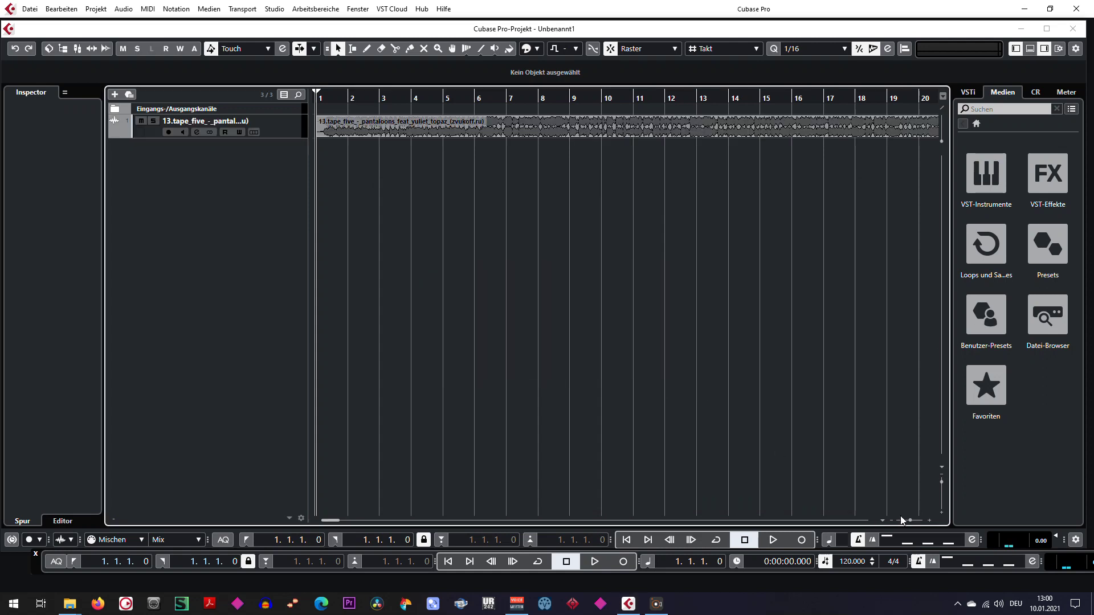
{"action": "left_click_drag", "start_coordinate": [941, 484], "coordinate": [941, 486]}
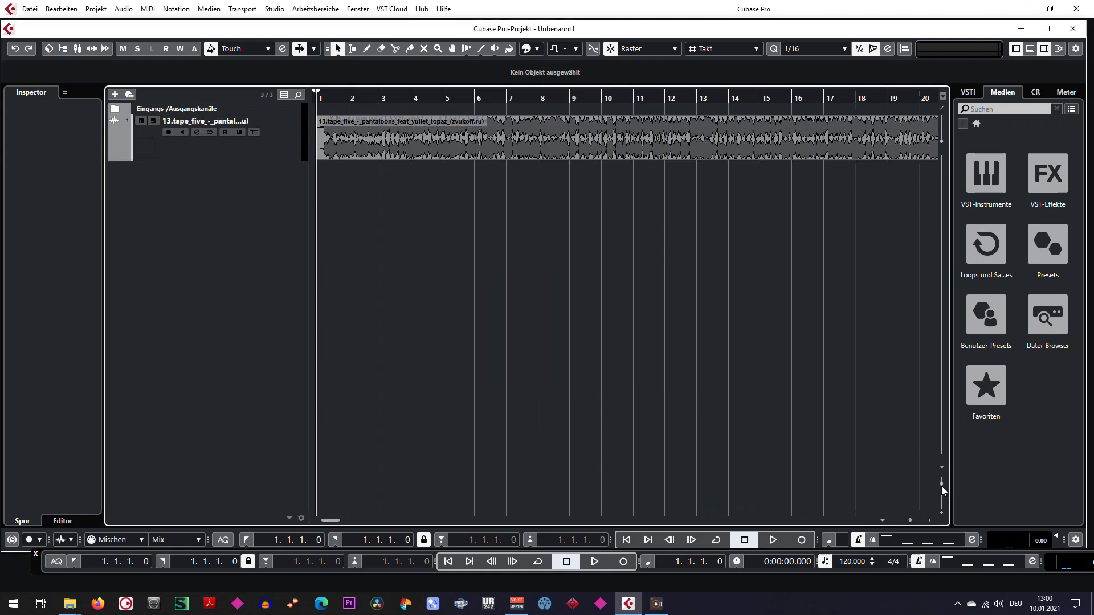
Lower the imported audio track's volume to -17.7 dB in the MixConsole, and close the mixer.
{"action": "left_click", "coordinate": [295, 154]}
{"action": "left_click", "coordinate": [414, 155]}
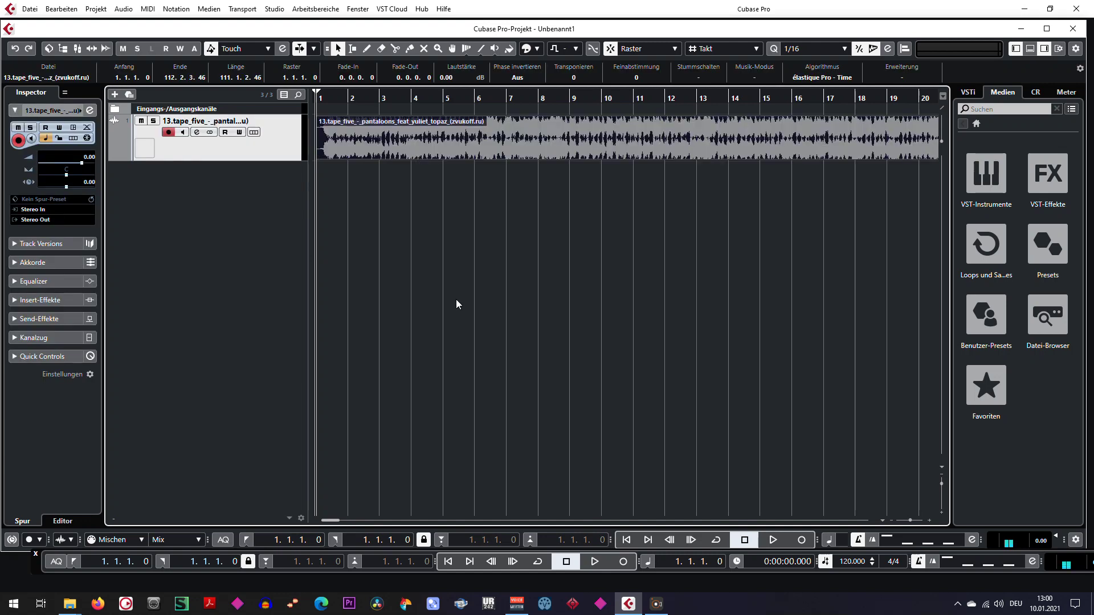
{"action": "key", "text": "F3"}
{"action": "left_click_drag", "start_coordinate": [402, 317], "coordinate": [423, 380]}
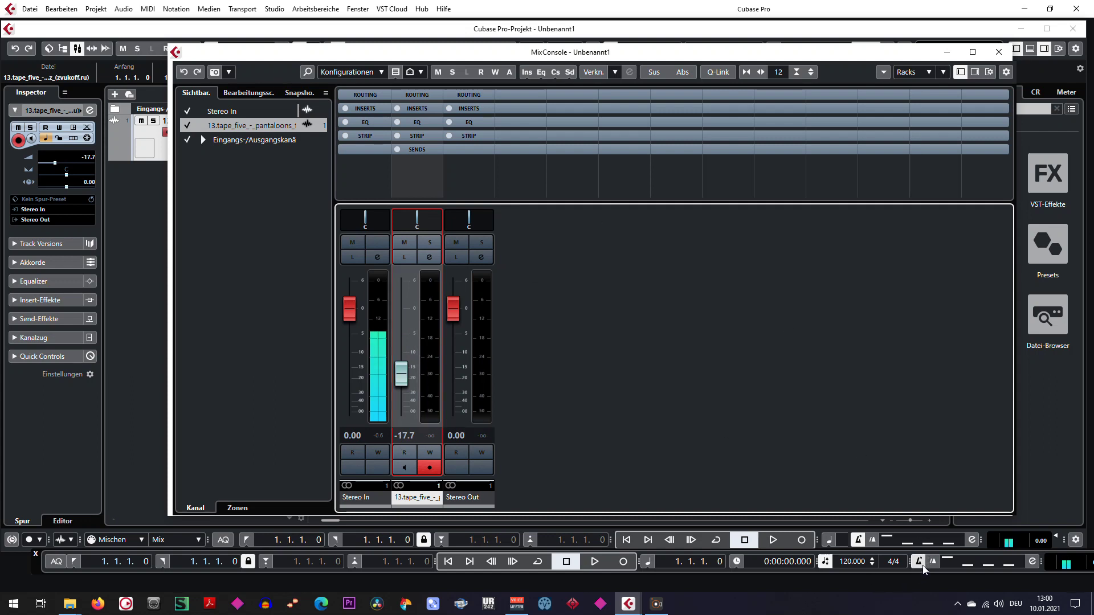
{"action": "left_click", "coordinate": [998, 52]}
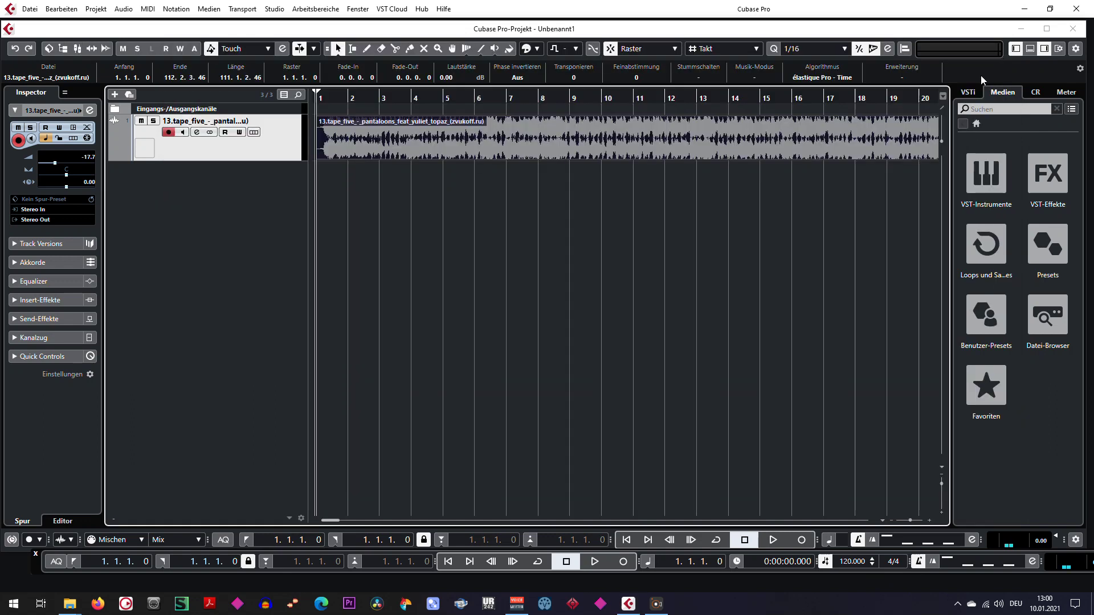
Check the stereo output's device and port assignments in the audio connections (Audioverbindungen).
{"action": "left_click", "coordinate": [276, 8]}
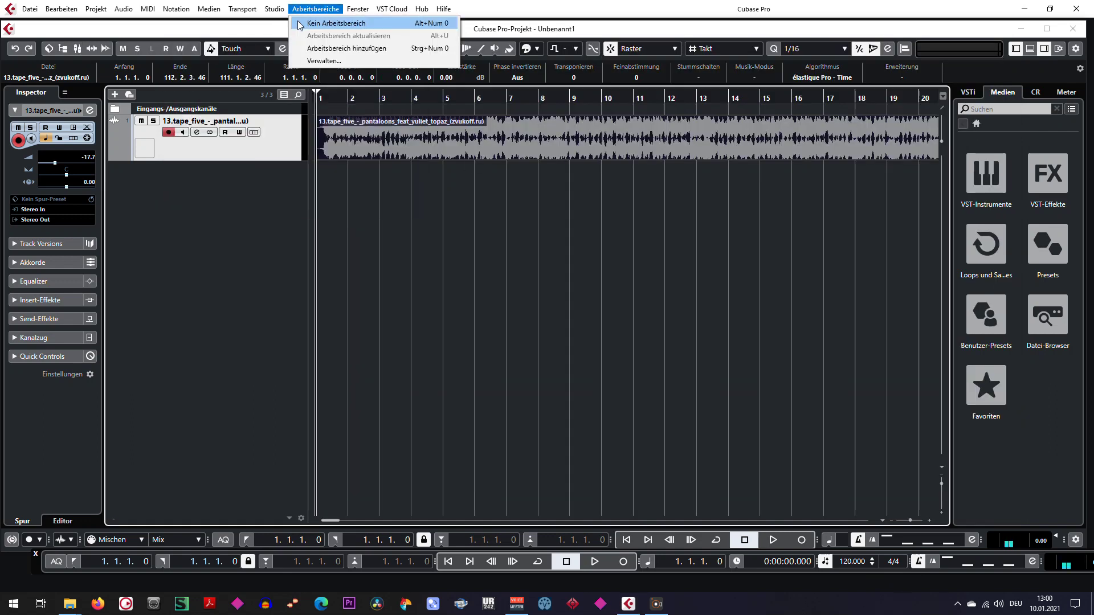
{"action": "left_click", "coordinate": [308, 22]}
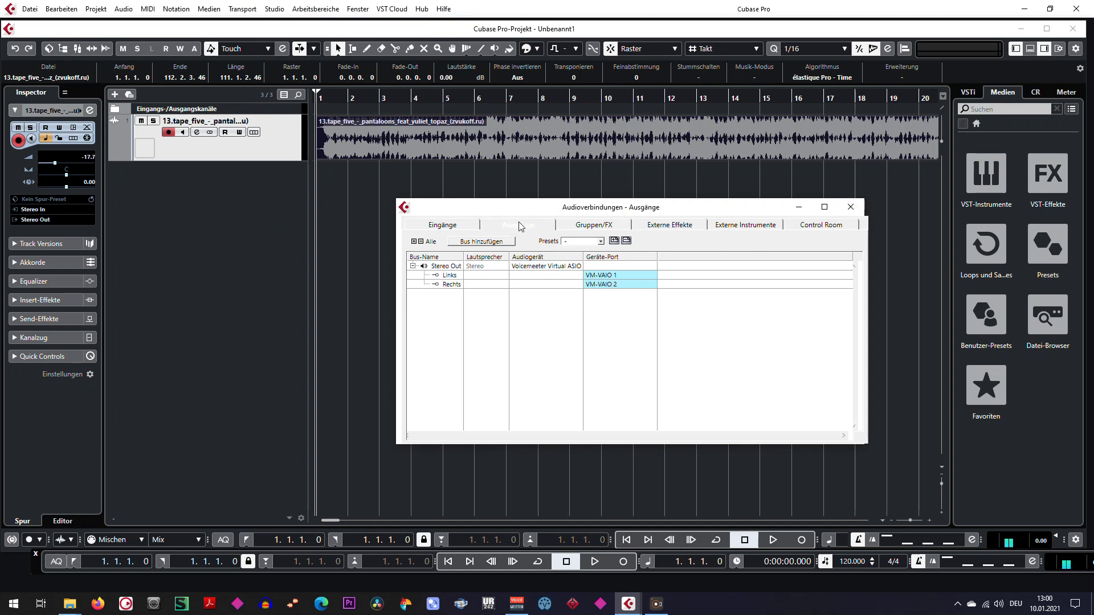
{"action": "left_click", "coordinate": [851, 207]}
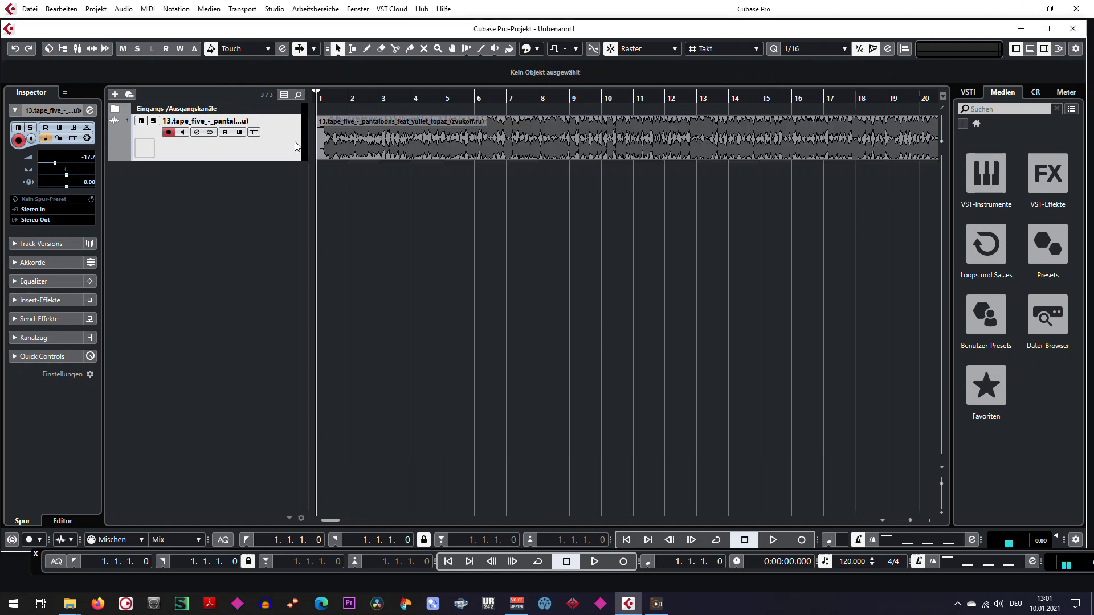
Play the opening of the song briefly and return the cursor to the project start.
{"action": "key", "text": "space"}
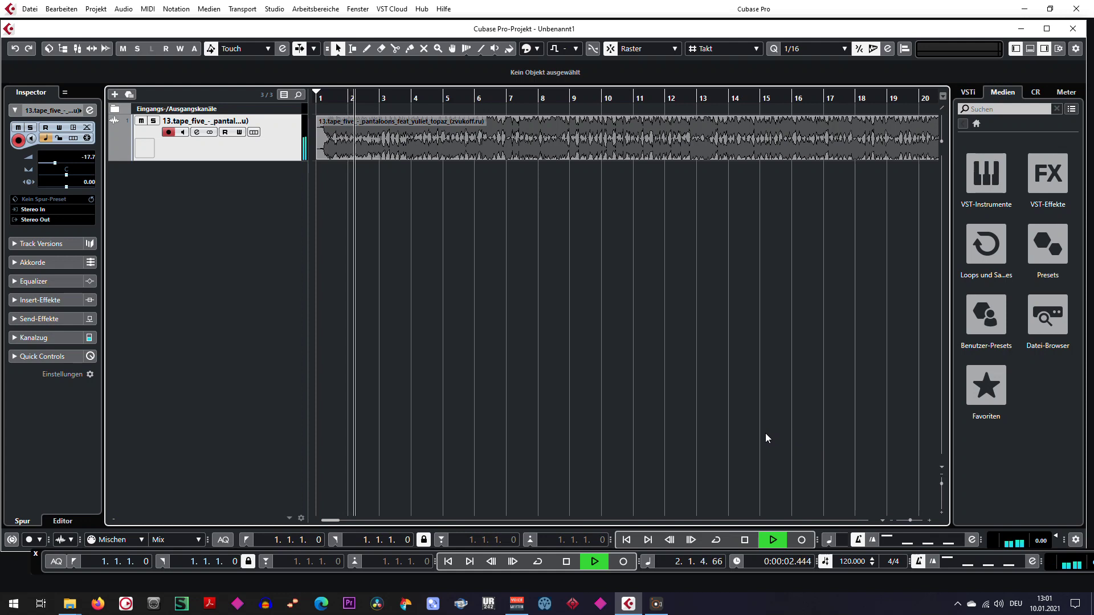
{"action": "key", "text": "space"}
{"action": "left_click", "coordinate": [448, 562]}
Select the song's audio event and analyse its tempo with Tempoerkennung.
{"action": "left_click", "coordinate": [445, 133]}
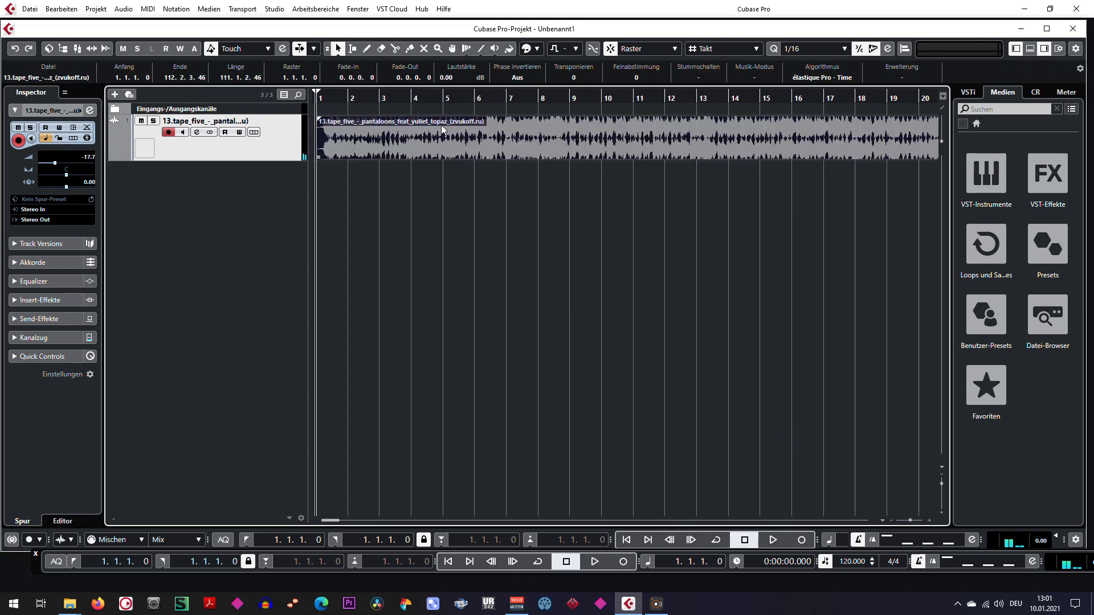
{"action": "left_click", "coordinate": [488, 258]}
{"action": "key", "text": "ctrl+a"}
{"action": "left_click", "coordinate": [104, 10]}
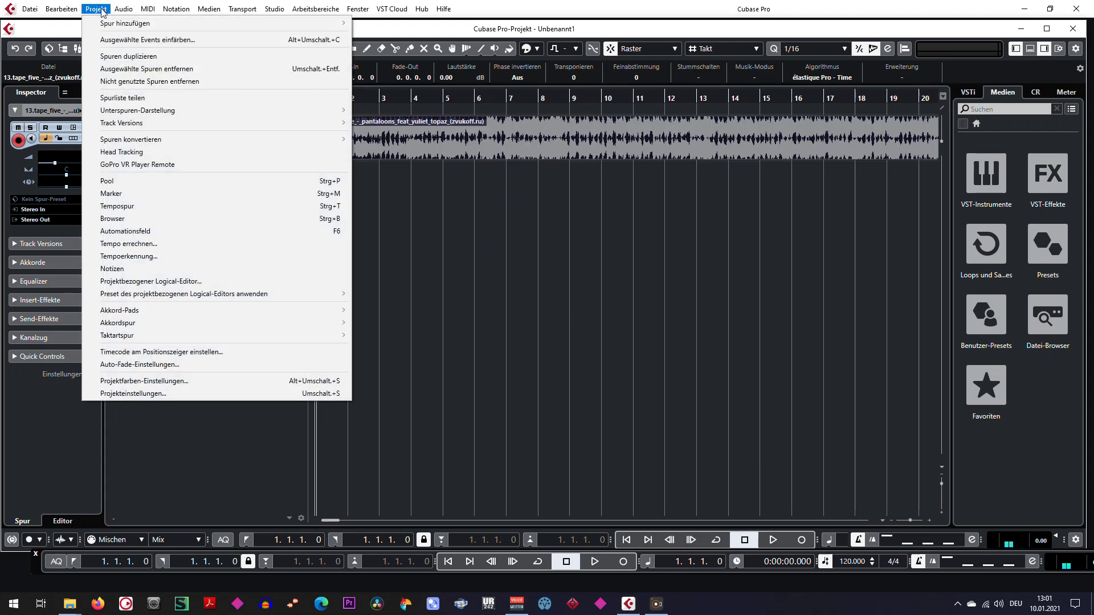
{"action": "left_click", "coordinate": [129, 256]}
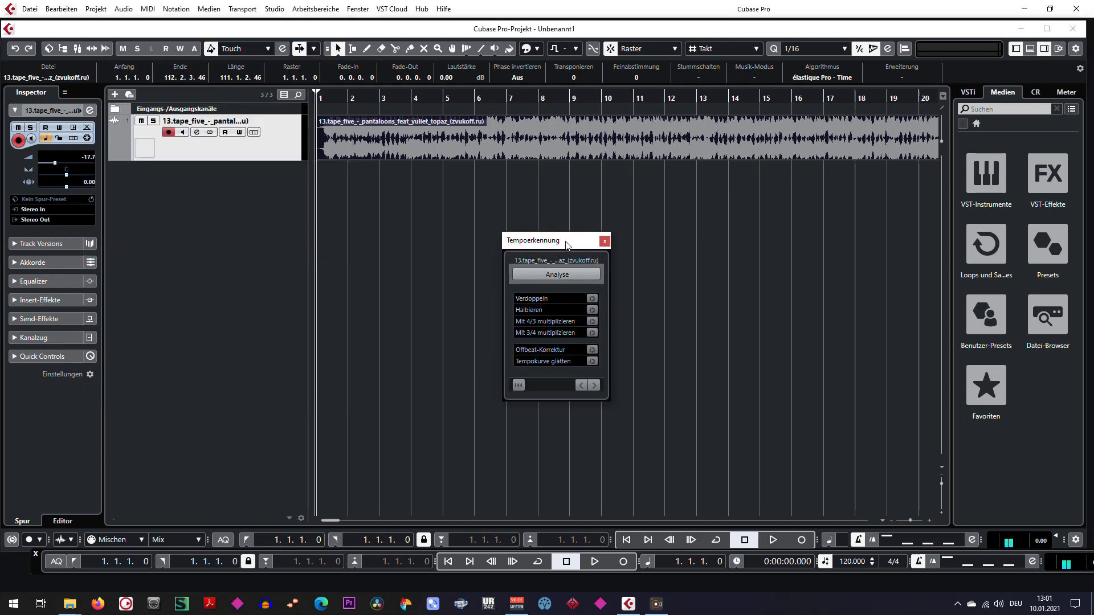
{"action": "left_click_drag", "start_coordinate": [567, 245], "coordinate": [550, 254]}
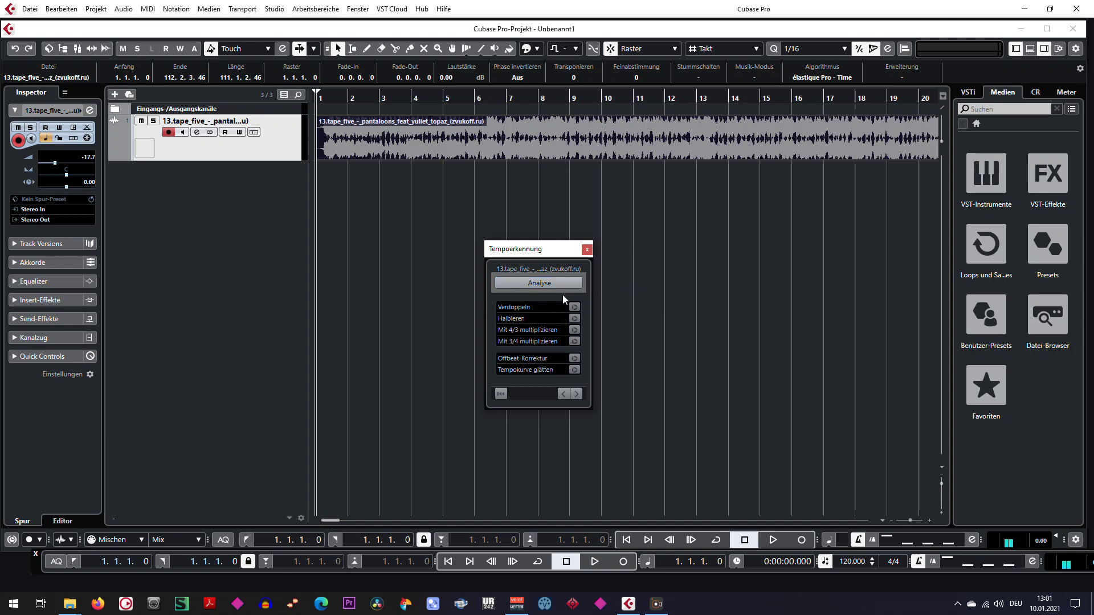
{"action": "left_click_drag", "start_coordinate": [539, 251], "coordinate": [527, 252]}
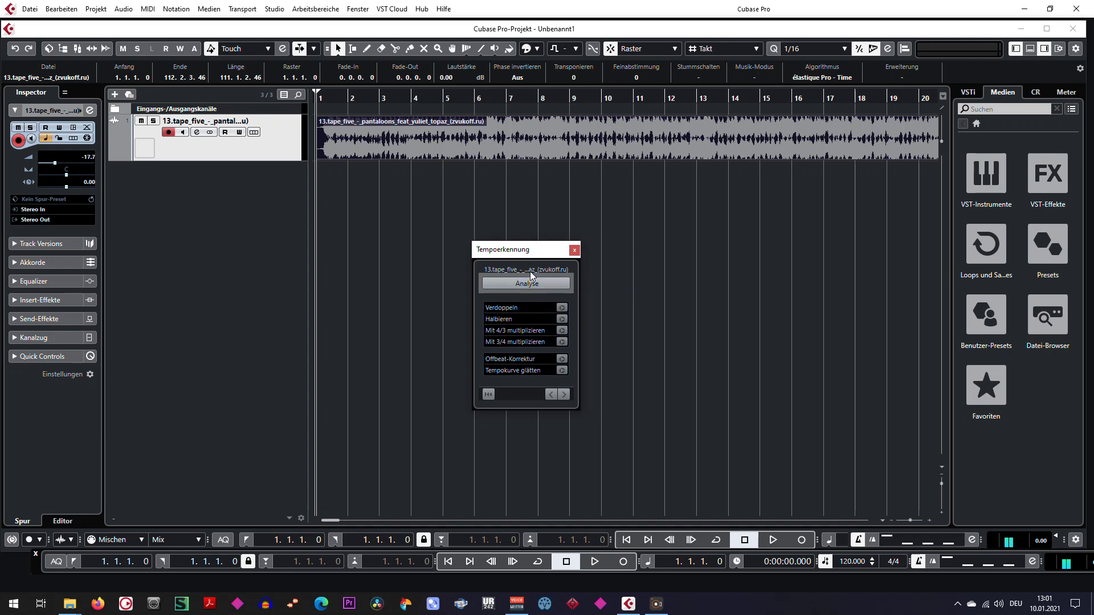
{"action": "left_click", "coordinate": [532, 285]}
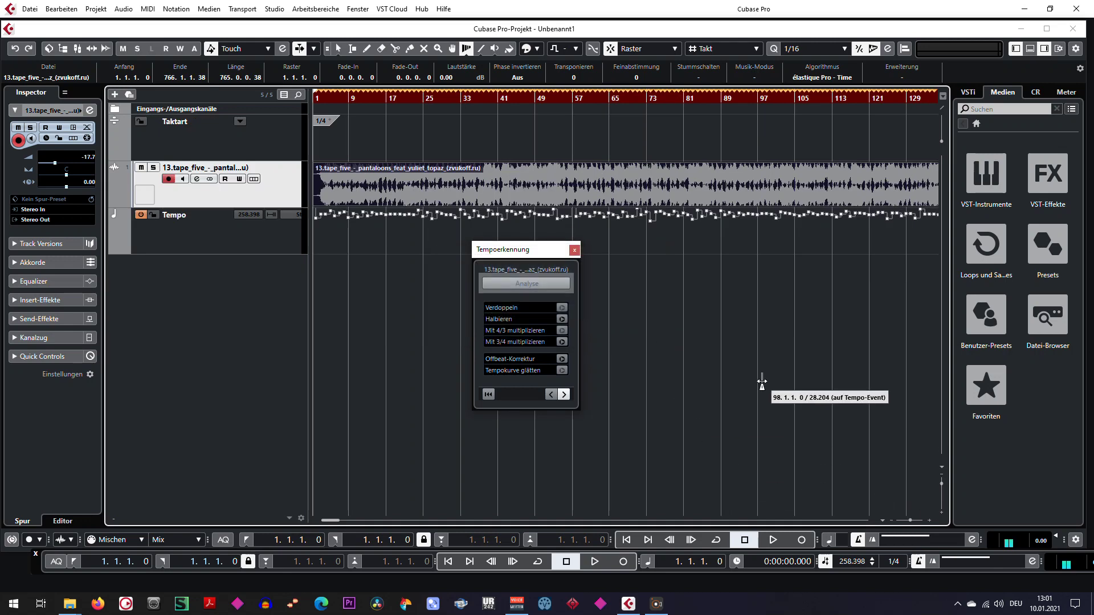
Play the song against the detected tempo grid and halve the detected tempo with Halbieren.
{"action": "key", "text": "space"}
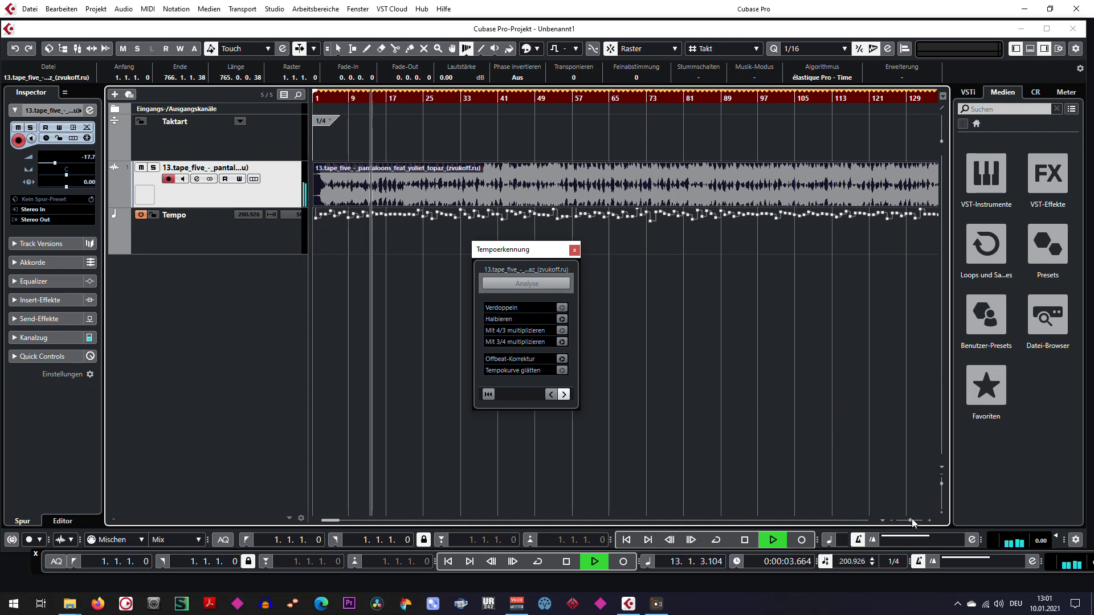
{"action": "left_click_drag", "start_coordinate": [910, 520], "coordinate": [911, 521]}
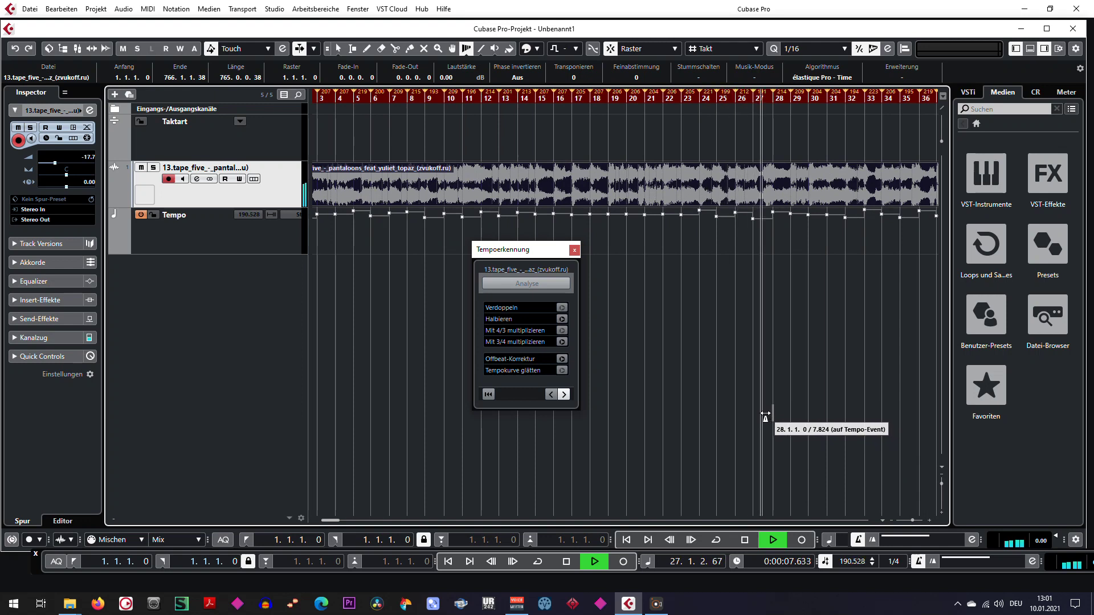
{"action": "key", "text": "space"}
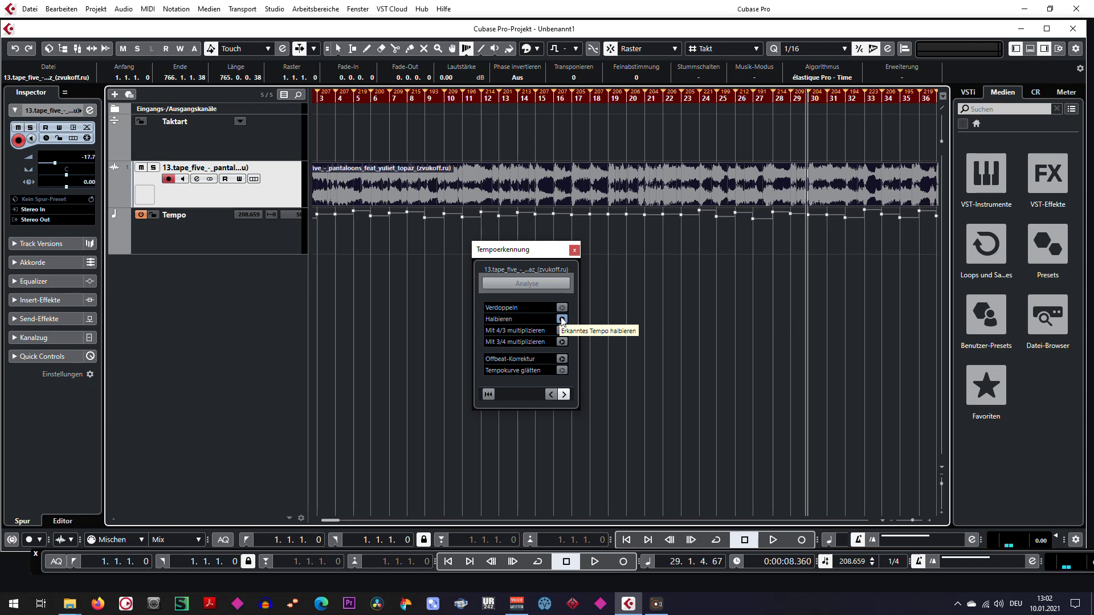
{"action": "left_click_drag", "start_coordinate": [534, 250], "coordinate": [531, 240]}
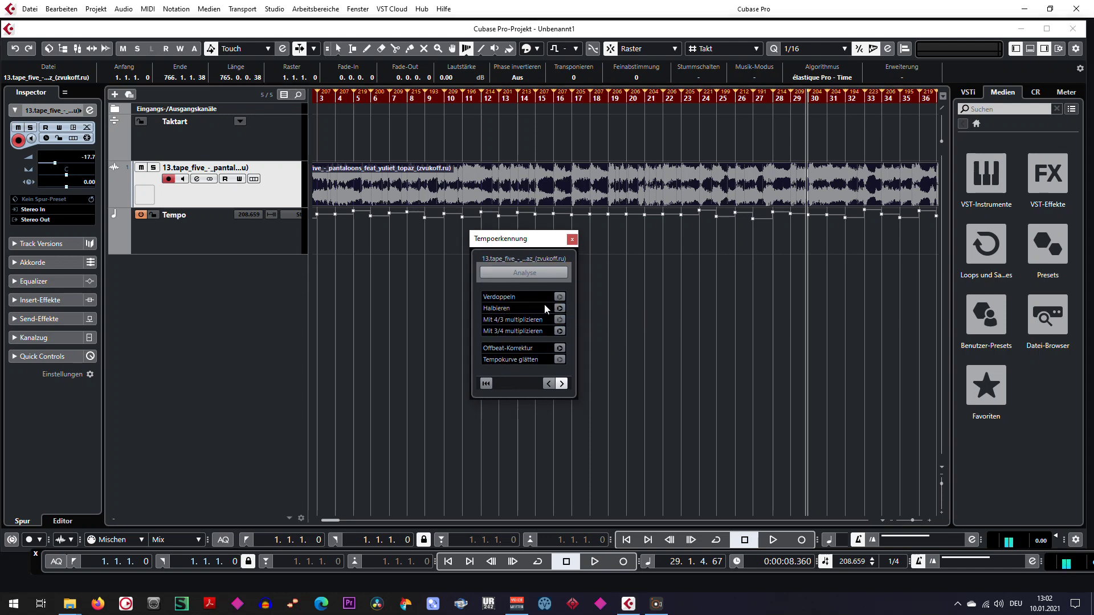
{"action": "left_click", "coordinate": [560, 309]}
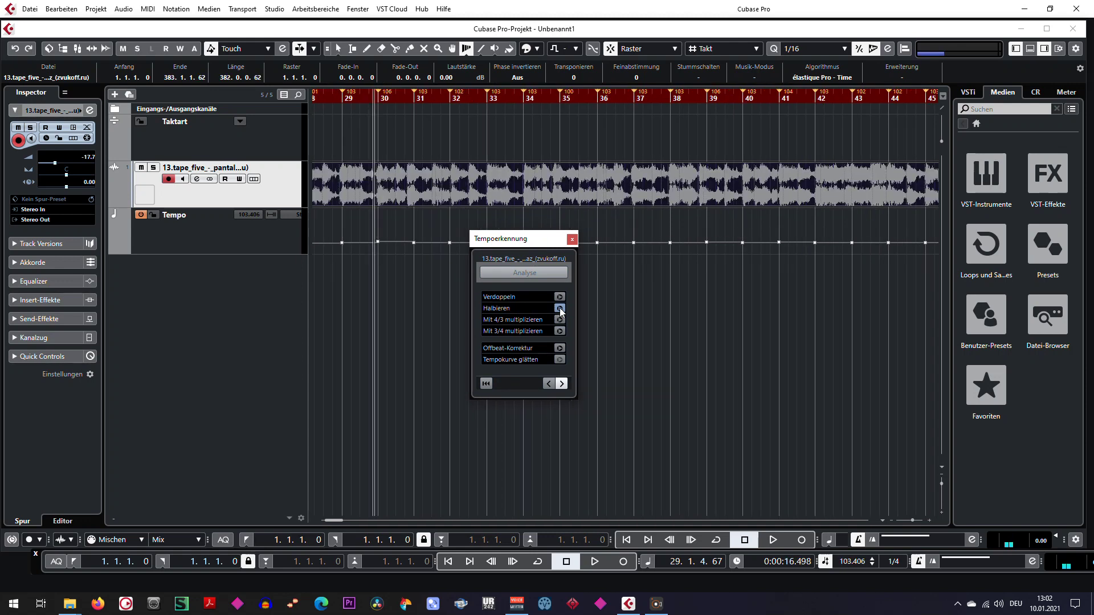
Audition the halved tempo from the current position and from bar 362, and return to the project start.
{"action": "key", "text": "space"}
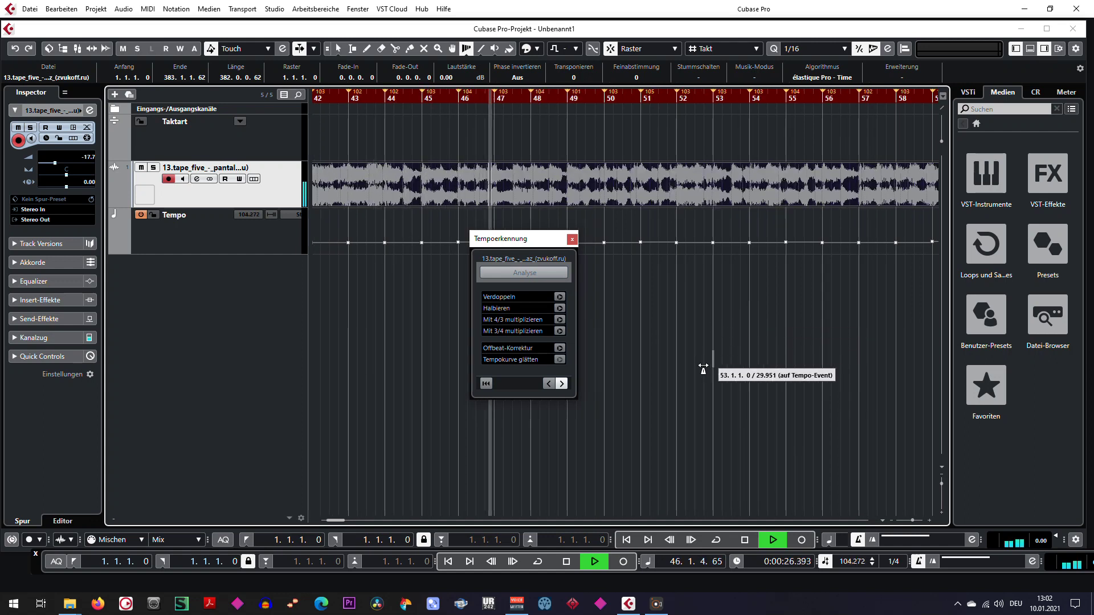
{"action": "left_click", "coordinate": [565, 565]}
{"action": "left_click_drag", "start_coordinate": [336, 518], "coordinate": [375, 520]}
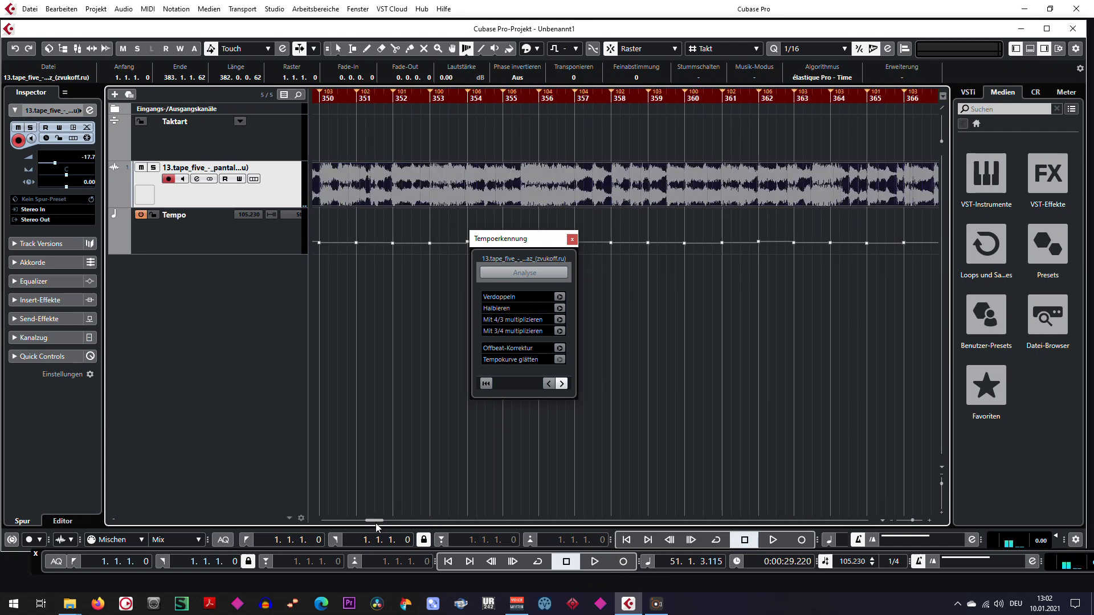
{"action": "left_click", "coordinate": [759, 98]}
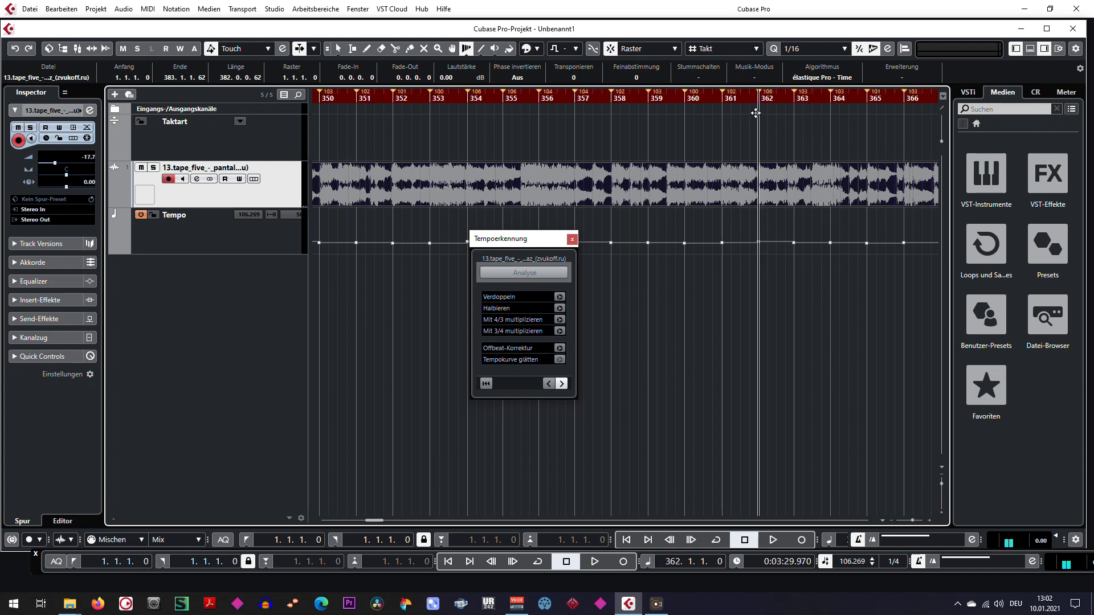
{"action": "key", "text": "space"}
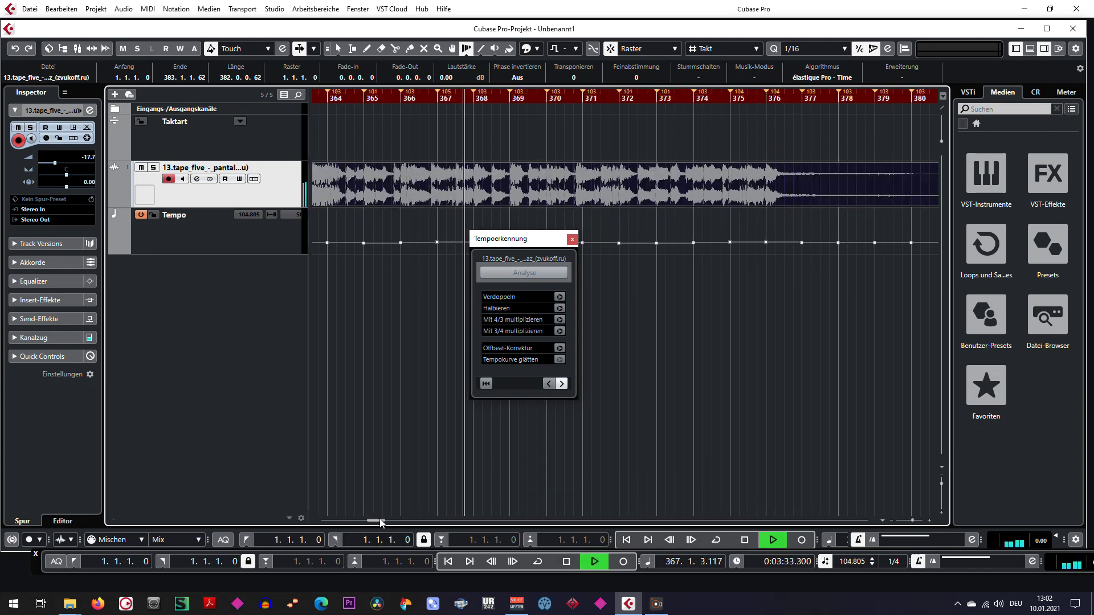
{"action": "key", "text": "space"}
{"action": "key", "text": "Home"}
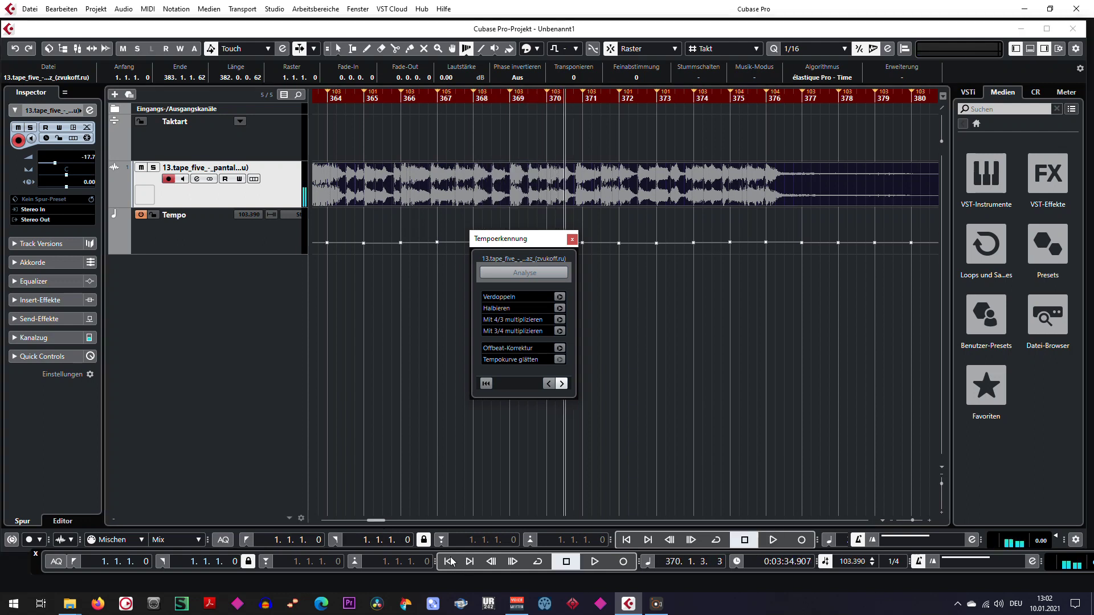
Close Tempoerkennung and switch back to the object selection tool.
{"action": "left_click", "coordinate": [572, 238]}
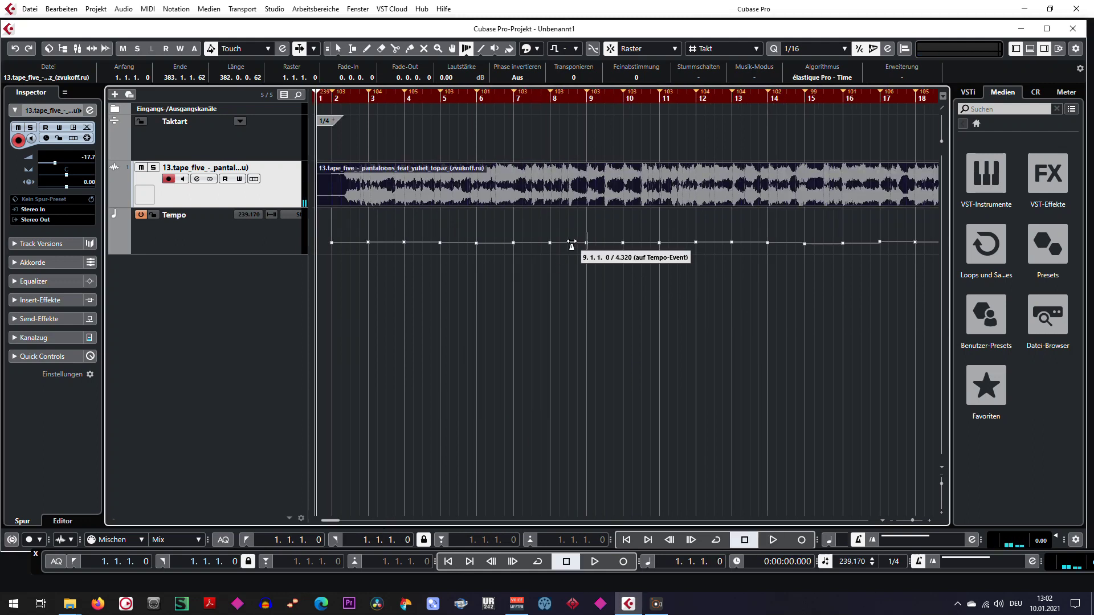
{"action": "right_click", "coordinate": [564, 318]}
{"action": "left_click", "coordinate": [564, 315]}
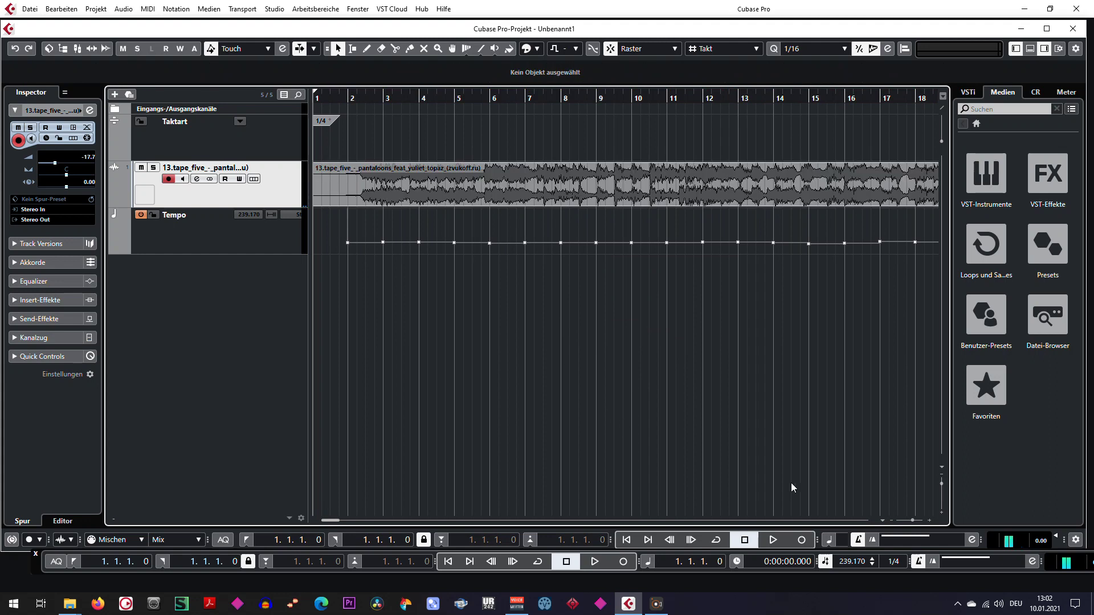
Play the first bars of the song from the start to locate the first downbeat.
{"action": "left_click", "coordinate": [446, 563]}
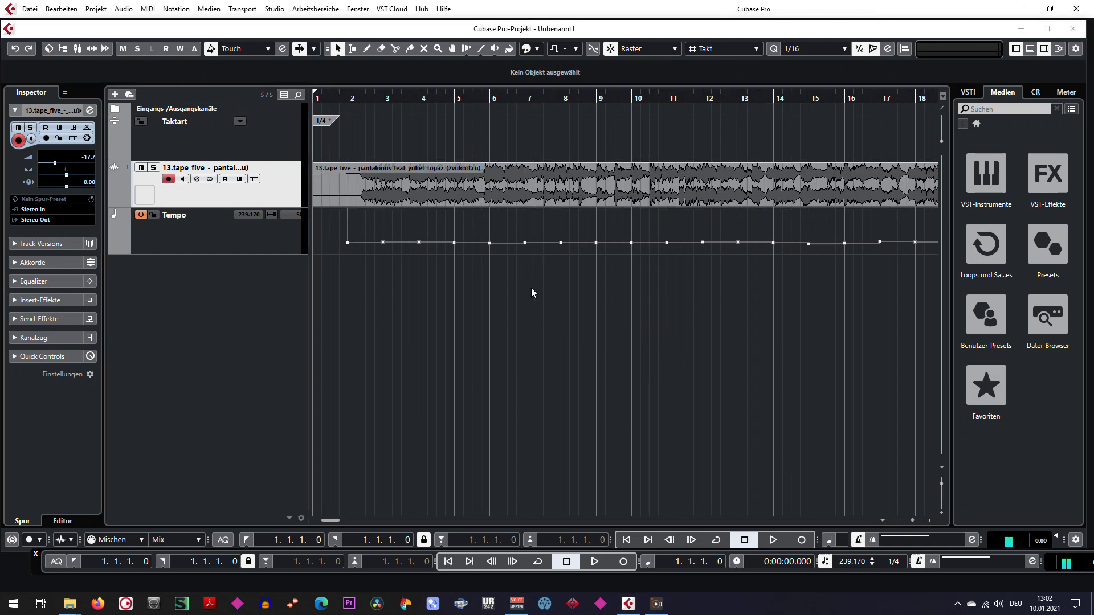
{"action": "key", "text": "space"}
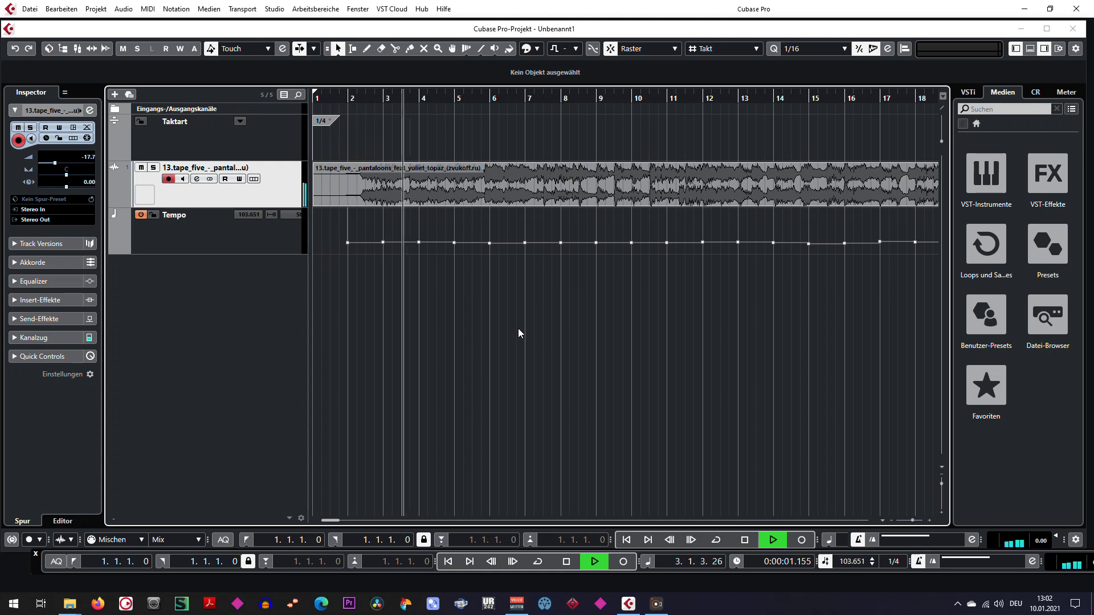
{"action": "key", "text": "space"}
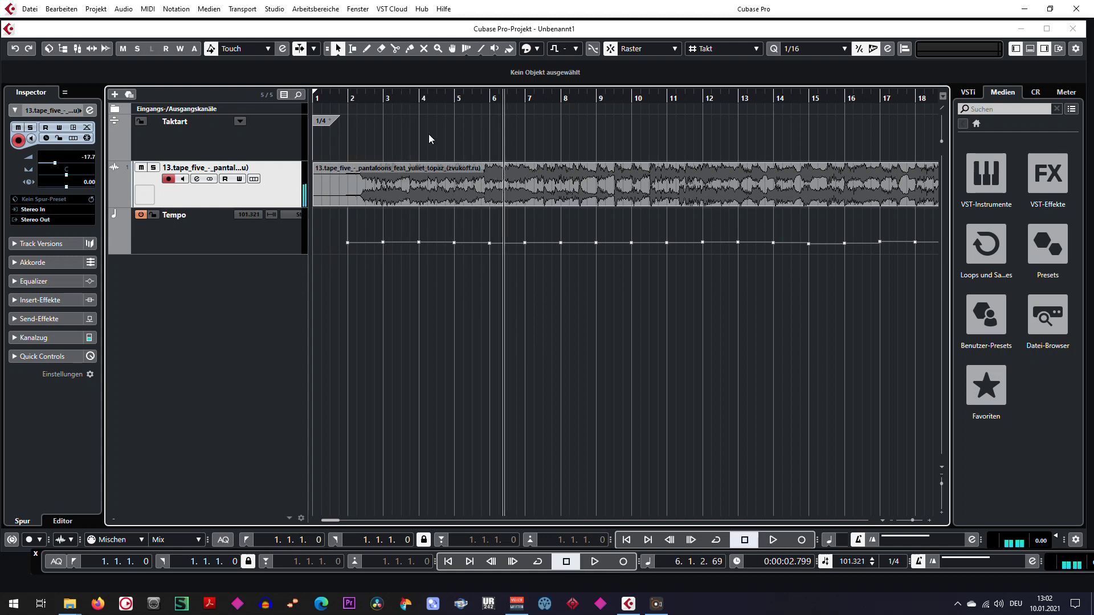
Draw a 4/4 time signature at bar 4 on the Taktart track, restore the selection tool, and return to the project start.
{"action": "right_click", "coordinate": [489, 319]}
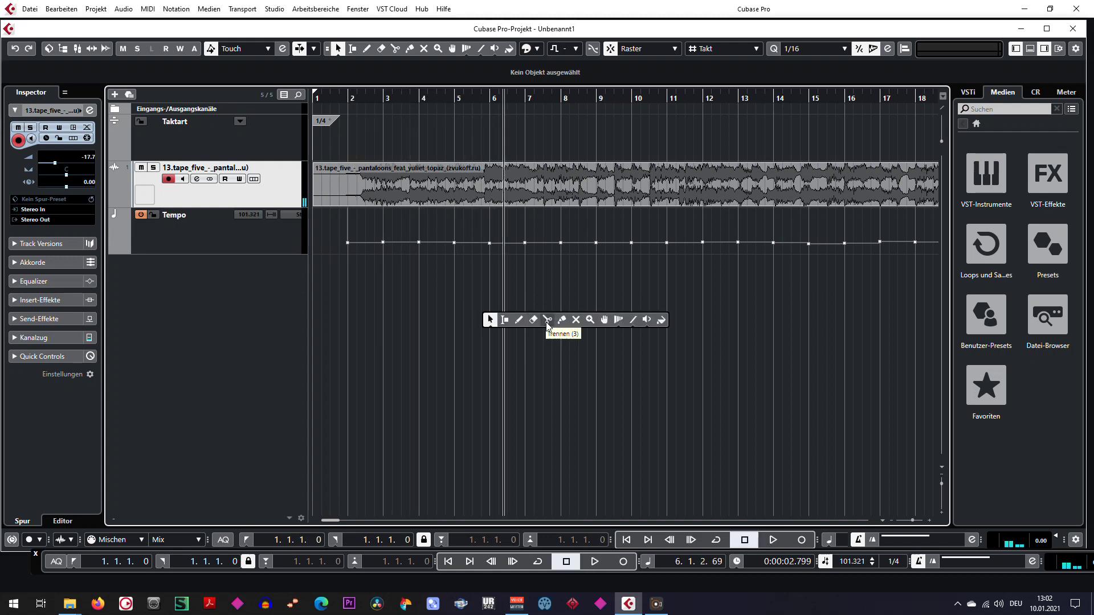
{"action": "left_click", "coordinate": [519, 319]}
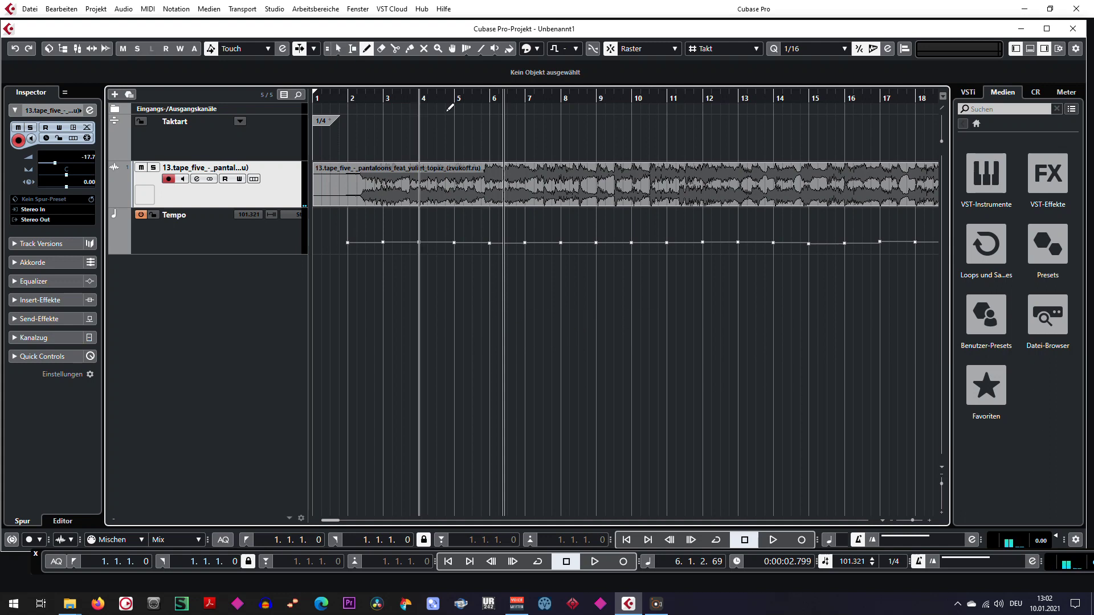
{"action": "left_click", "coordinate": [424, 144]}
{"action": "right_click", "coordinate": [506, 349]}
{"action": "left_click", "coordinate": [509, 350]}
{"action": "left_click", "coordinate": [480, 315]}
{"action": "left_click", "coordinate": [447, 561]}
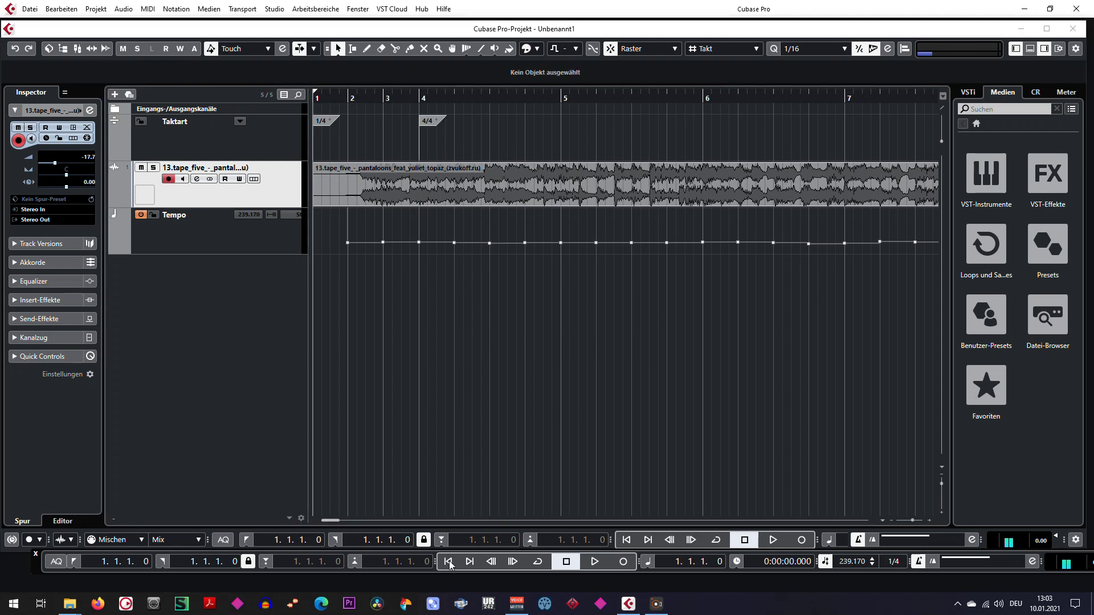
Play the song from the start to check the bar grid against it, then stop and return to the project start.
{"action": "key", "text": "space"}
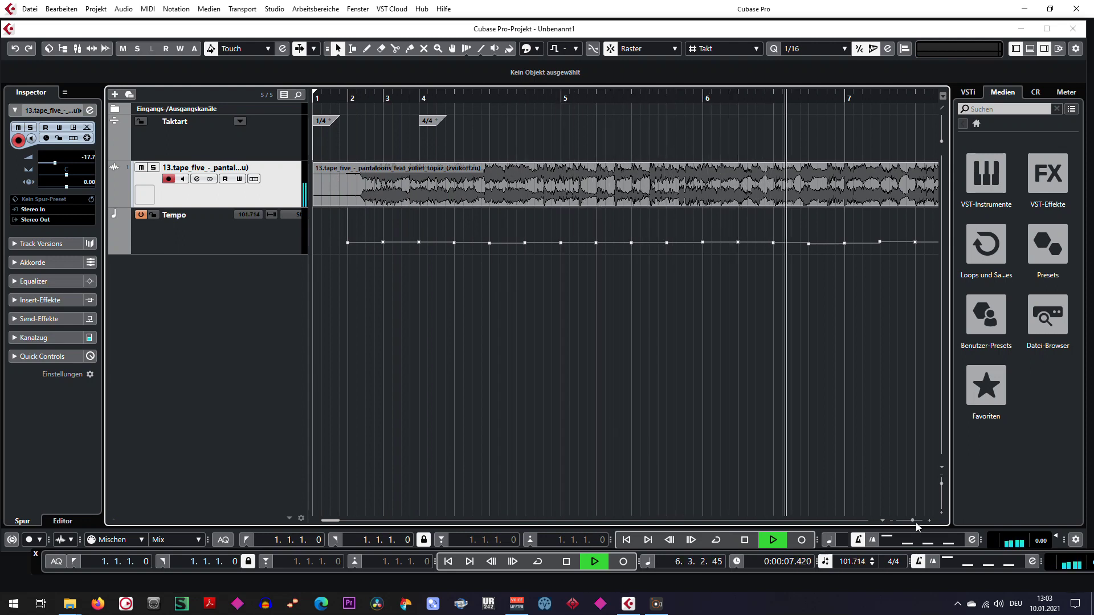
{"action": "left_click_drag", "start_coordinate": [913, 521], "coordinate": [909, 520]}
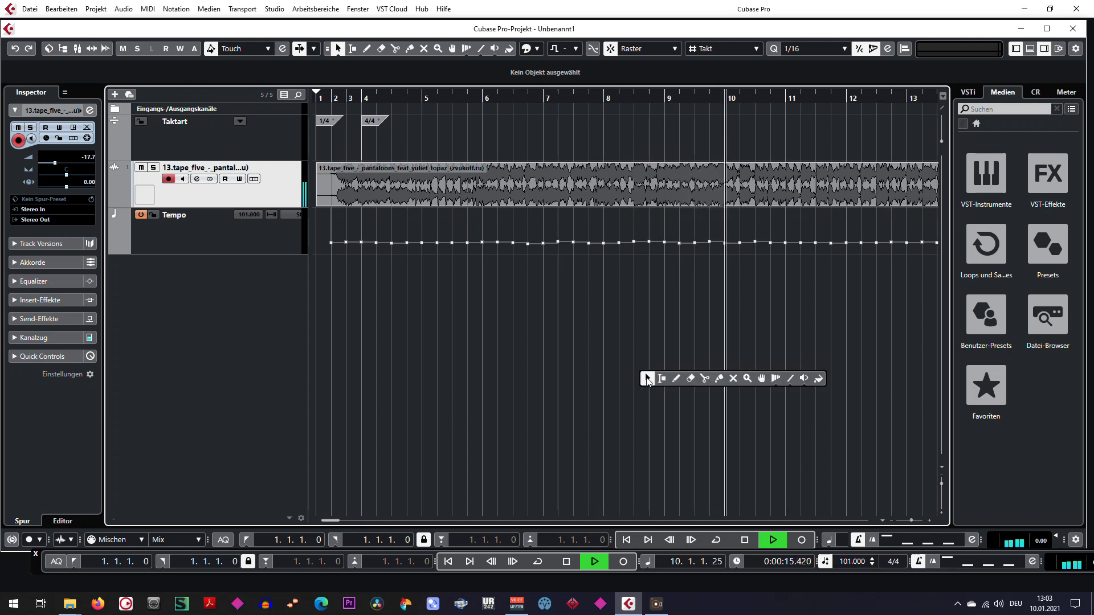
{"action": "left_click", "coordinate": [566, 561]}
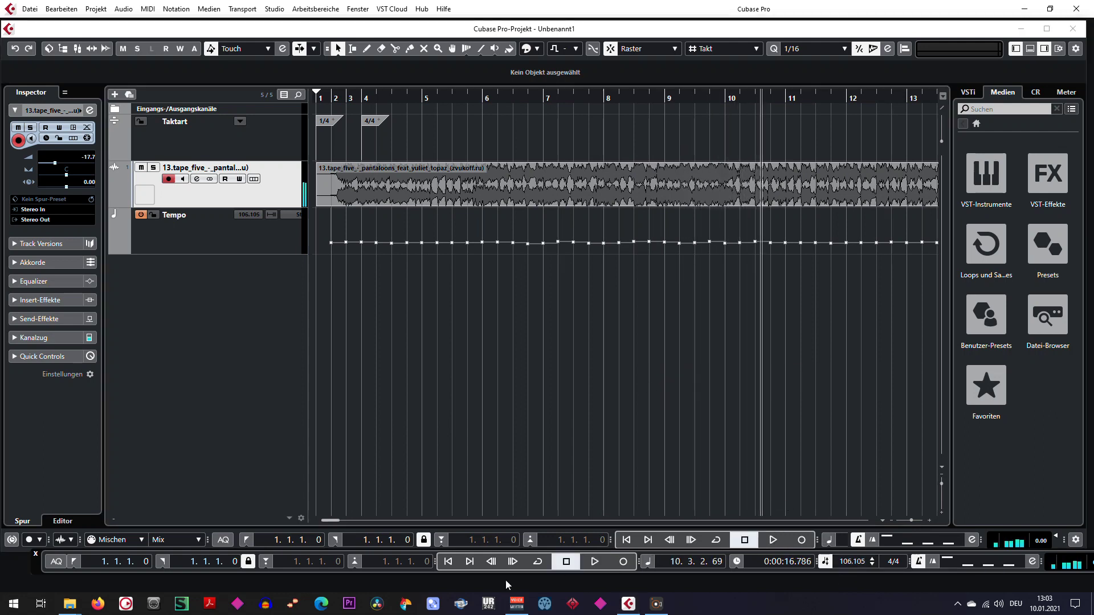
{"action": "left_click", "coordinate": [447, 562]}
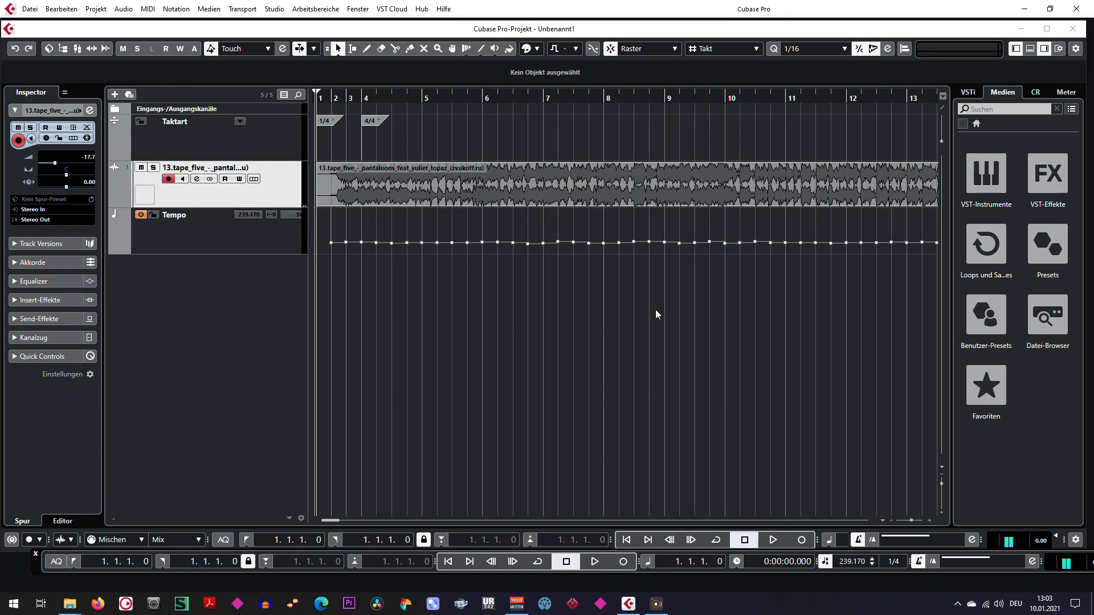
Apply the tempo track definition to the song's audio event, written into the audio files, with musical time base enabled for all tracks.
{"action": "left_click", "coordinate": [516, 192]}
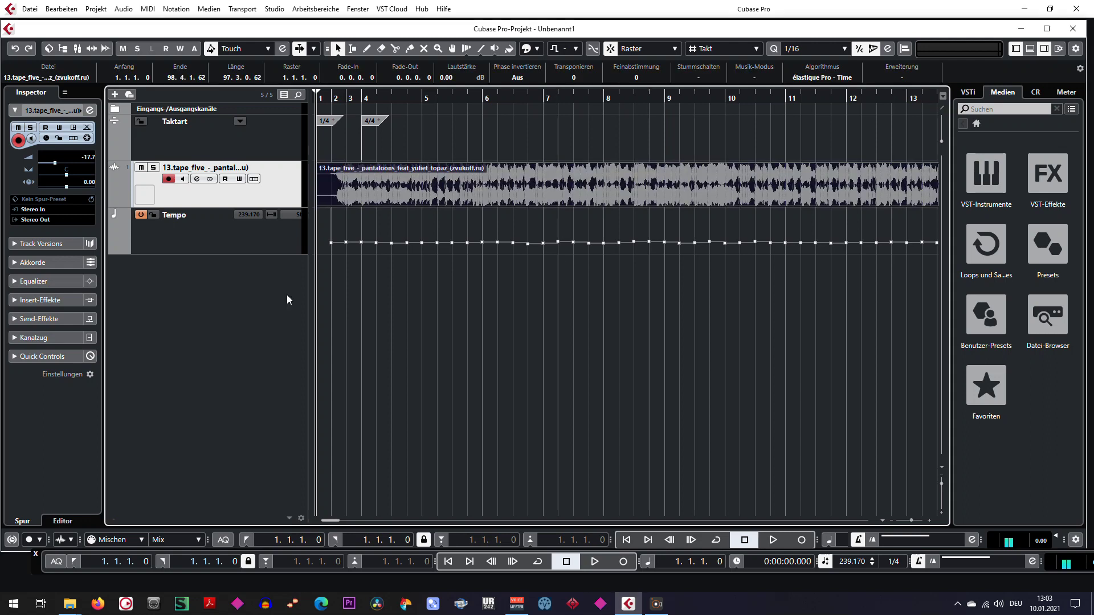
{"action": "left_click", "coordinate": [124, 10]}
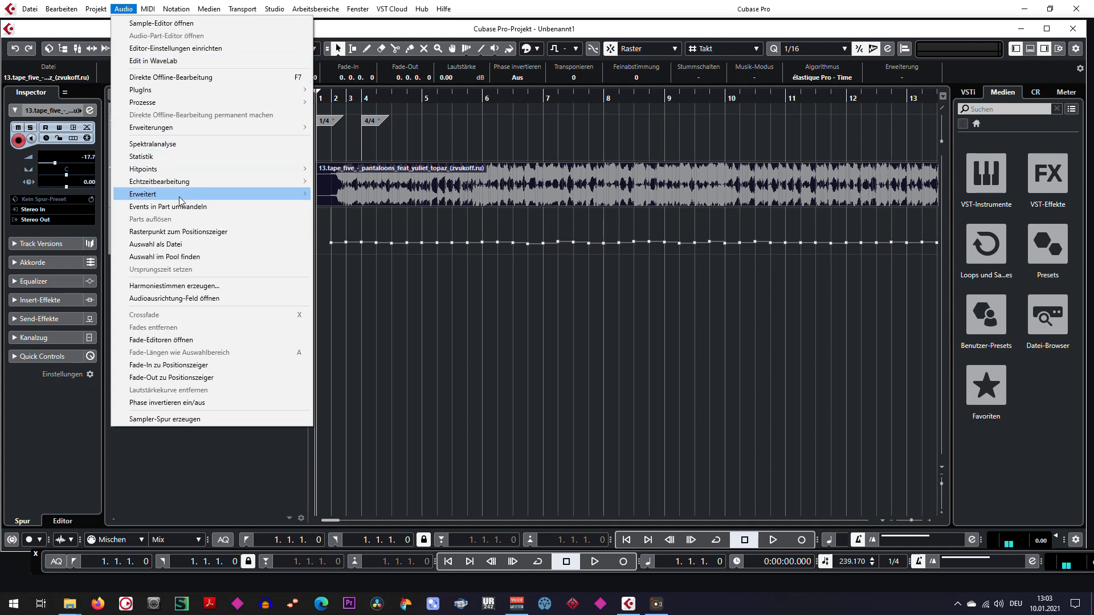
{"action": "mouse_move", "coordinate": [179, 196]}
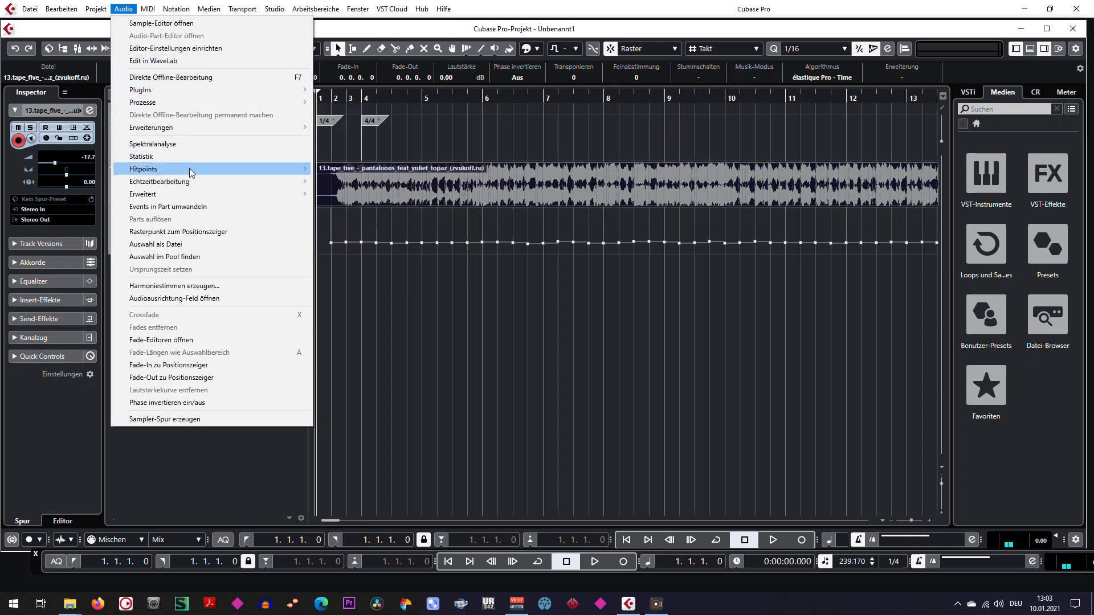
{"action": "mouse_move", "coordinate": [193, 194]}
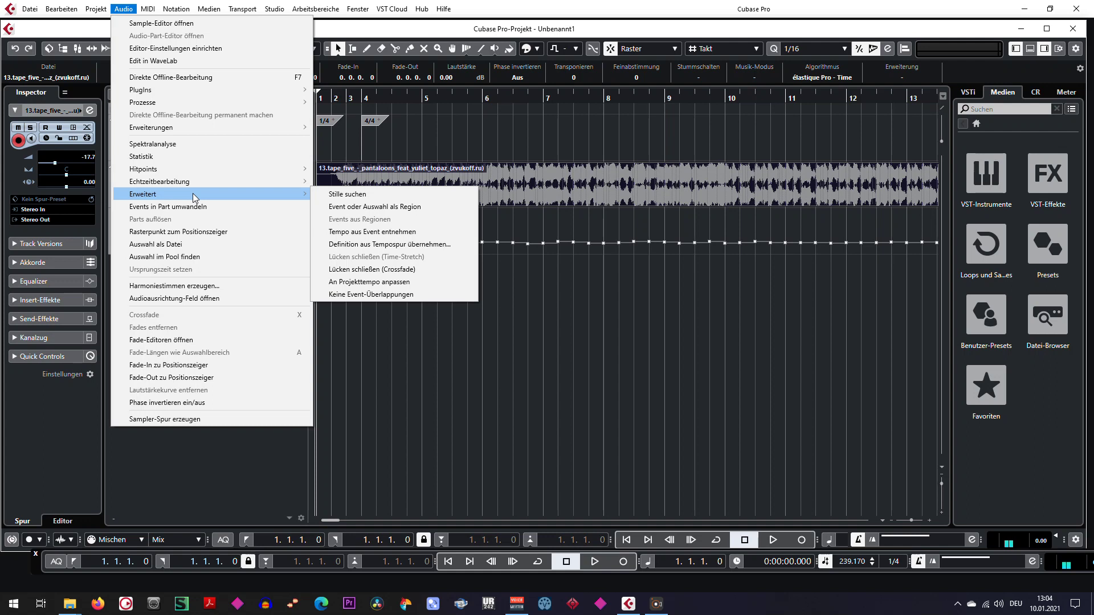
{"action": "left_click", "coordinate": [397, 248]}
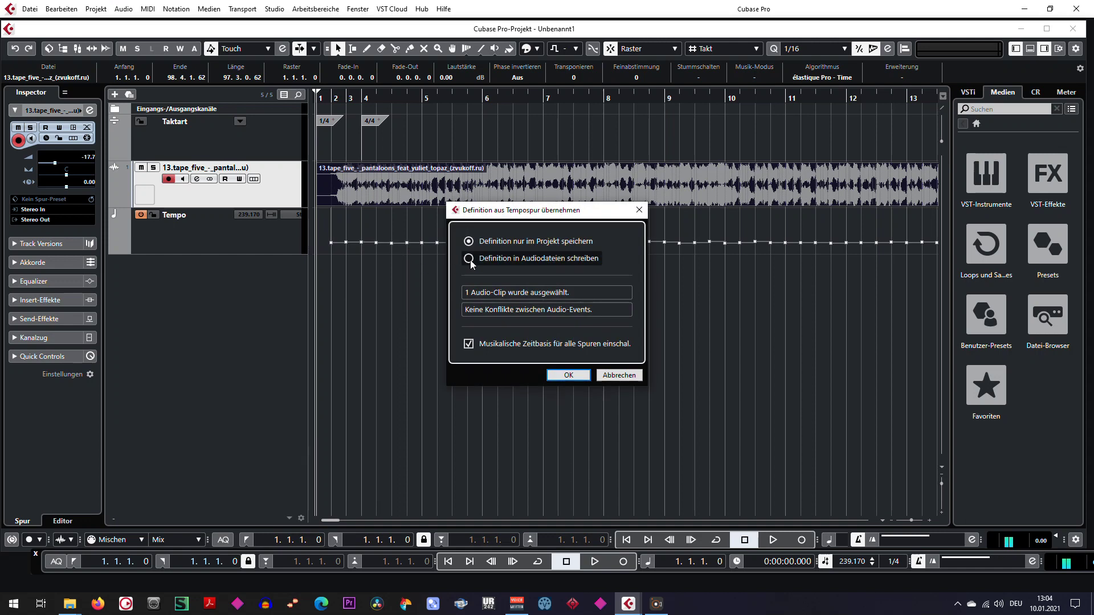
{"action": "left_click", "coordinate": [470, 260]}
{"action": "left_click", "coordinate": [571, 375]}
Examine the end of the song's audio event, then play the opening bars from the project start.
{"action": "left_click_drag", "start_coordinate": [337, 521], "coordinate": [372, 521]}
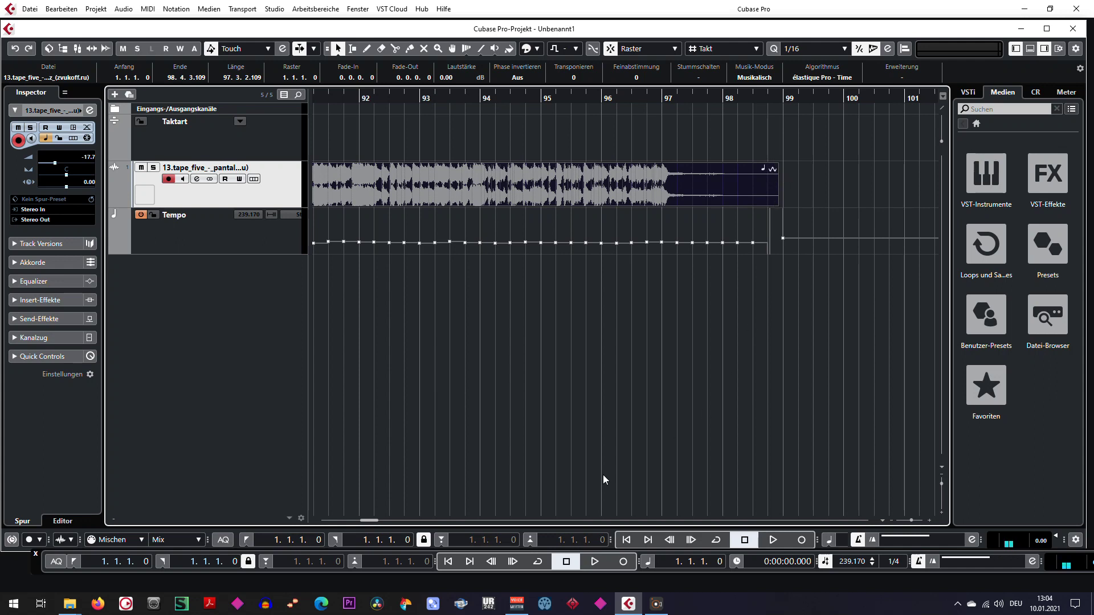
{"action": "left_click_drag", "start_coordinate": [376, 518], "coordinate": [244, 505]}
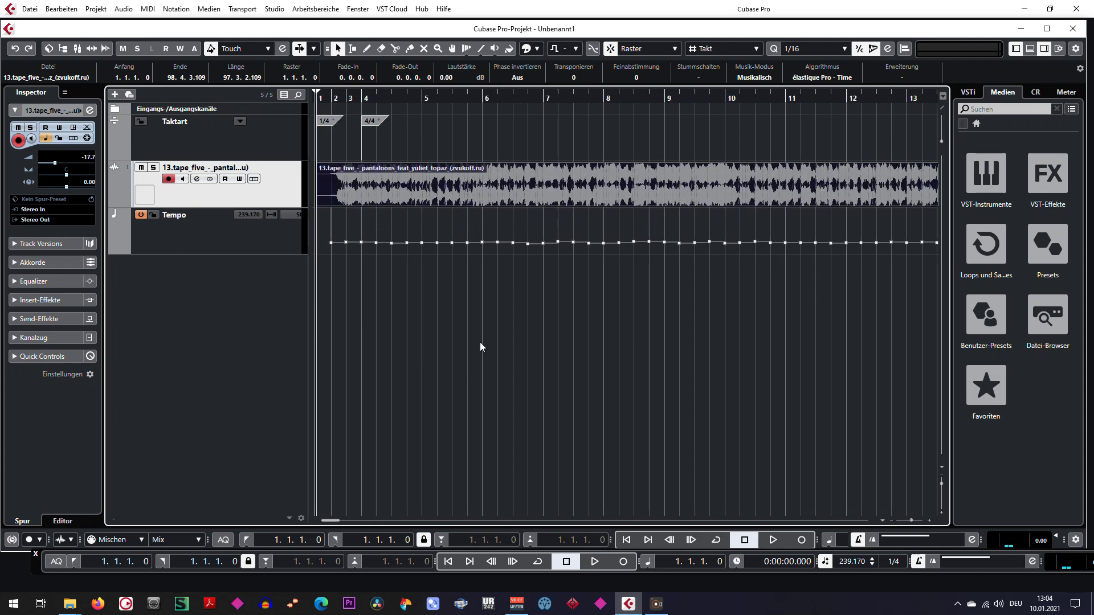
{"action": "key", "text": "space"}
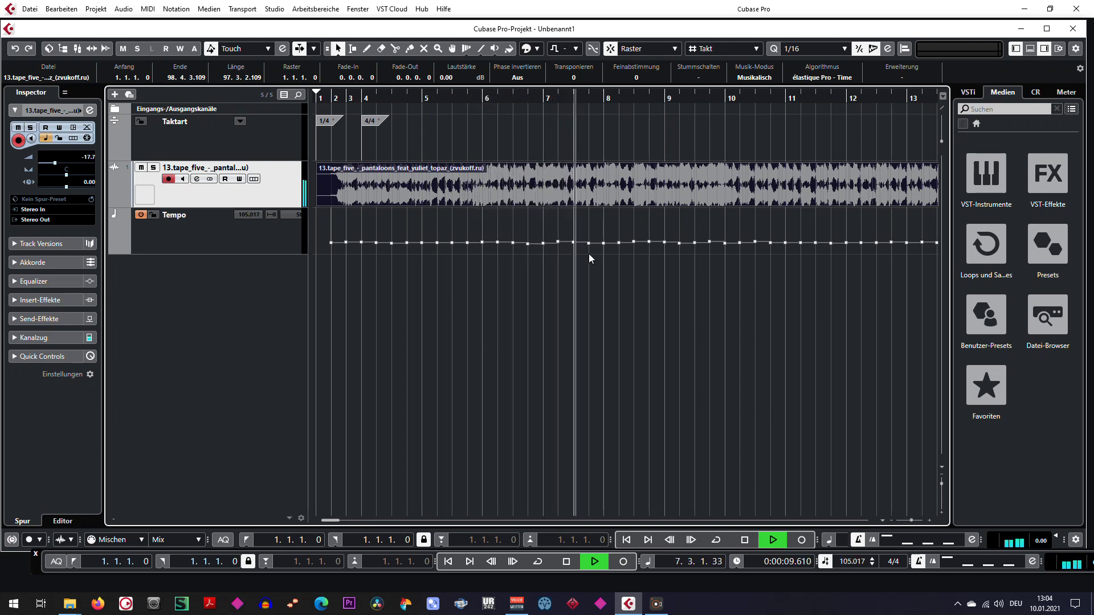
{"action": "key", "text": "space"}
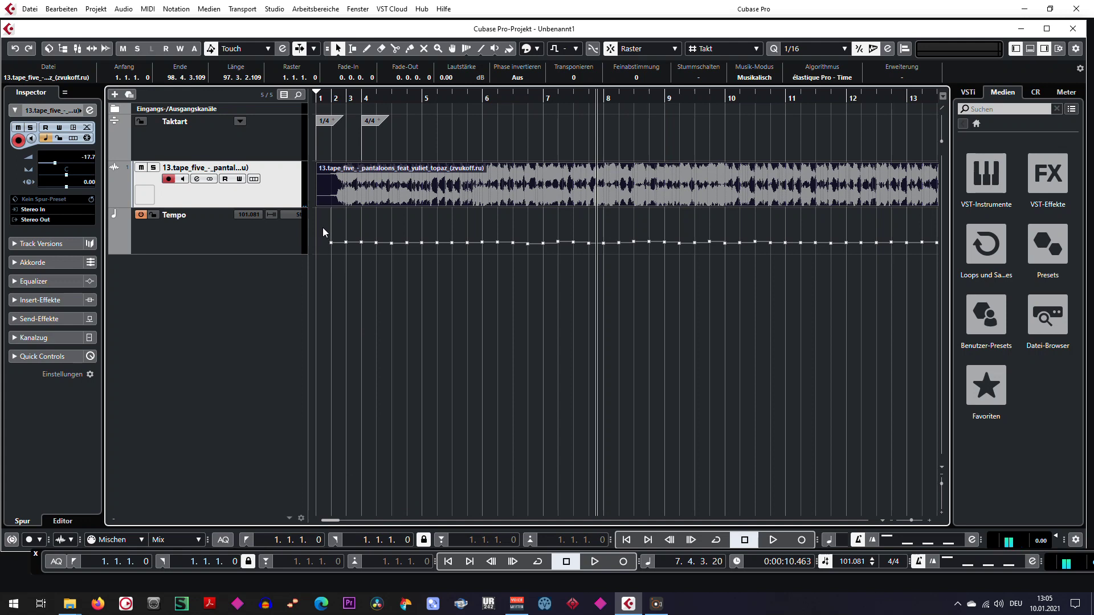
Delete the detected tempo points across the song on the Tempo track, keeping the one at the project start.
{"action": "left_click", "coordinate": [285, 233]}
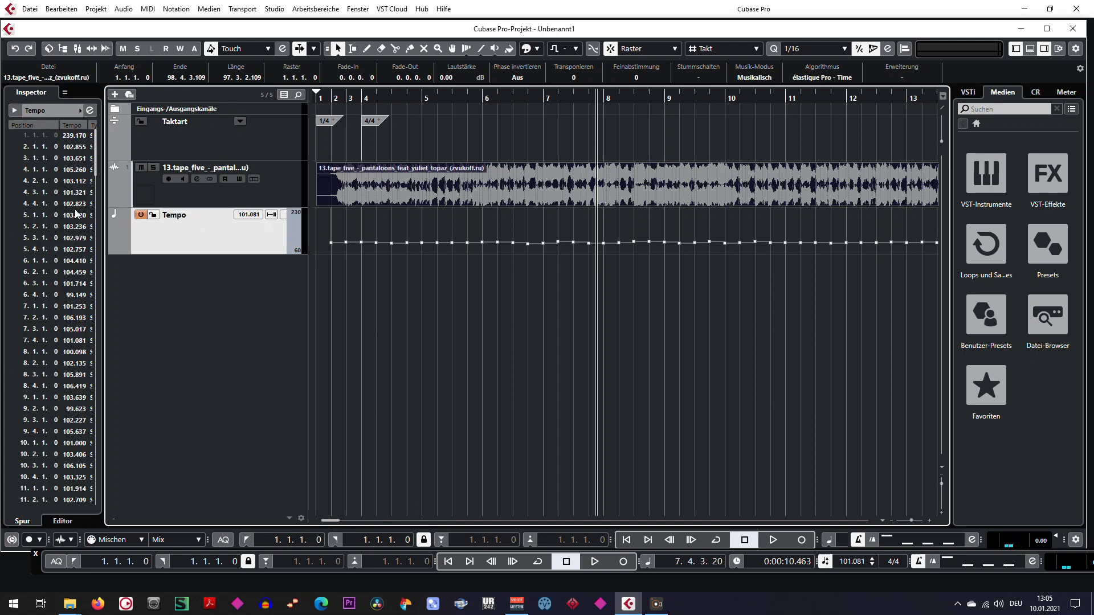
{"action": "left_click_drag", "start_coordinate": [323, 222], "coordinate": [744, 232]}
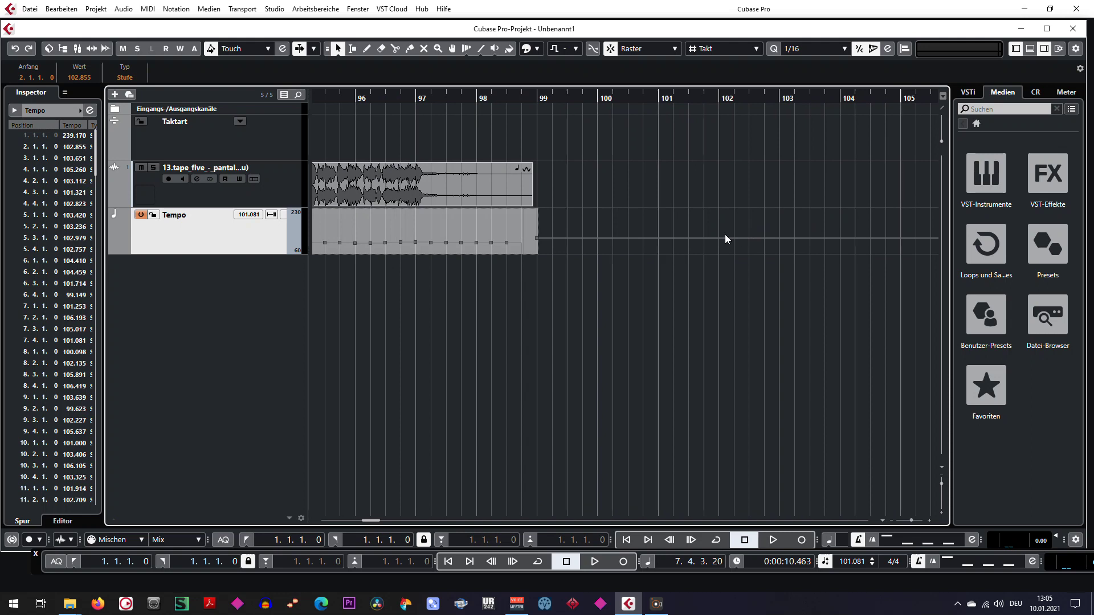
{"action": "left_click", "coordinate": [664, 292]}
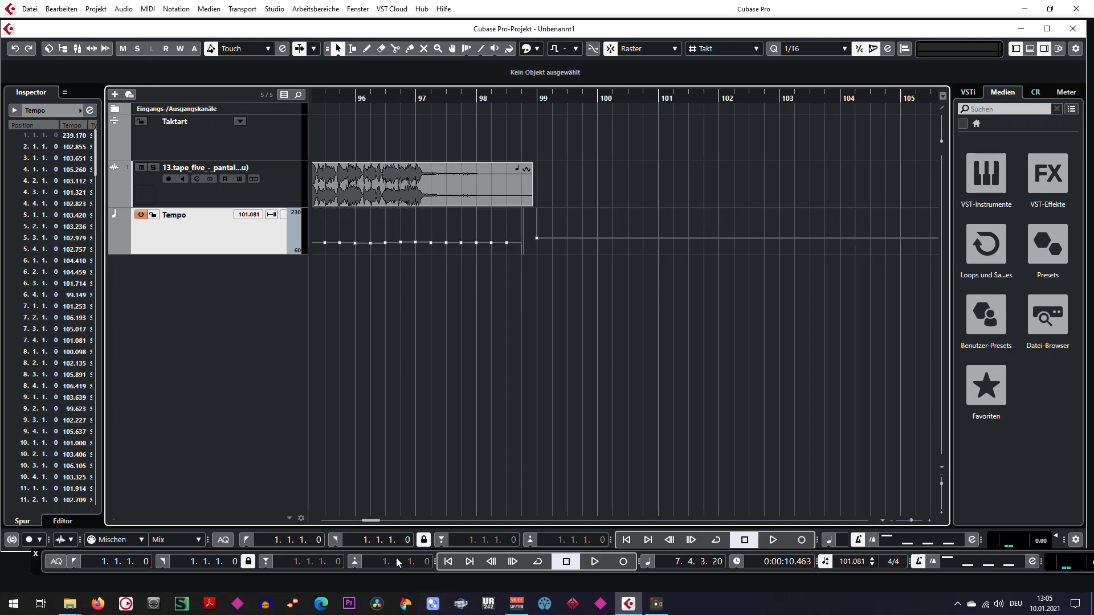
{"action": "left_click_drag", "start_coordinate": [370, 520], "coordinate": [294, 513]}
{"action": "left_click_drag", "start_coordinate": [330, 267], "coordinate": [602, 246]}
{"action": "key", "text": "Delete"}
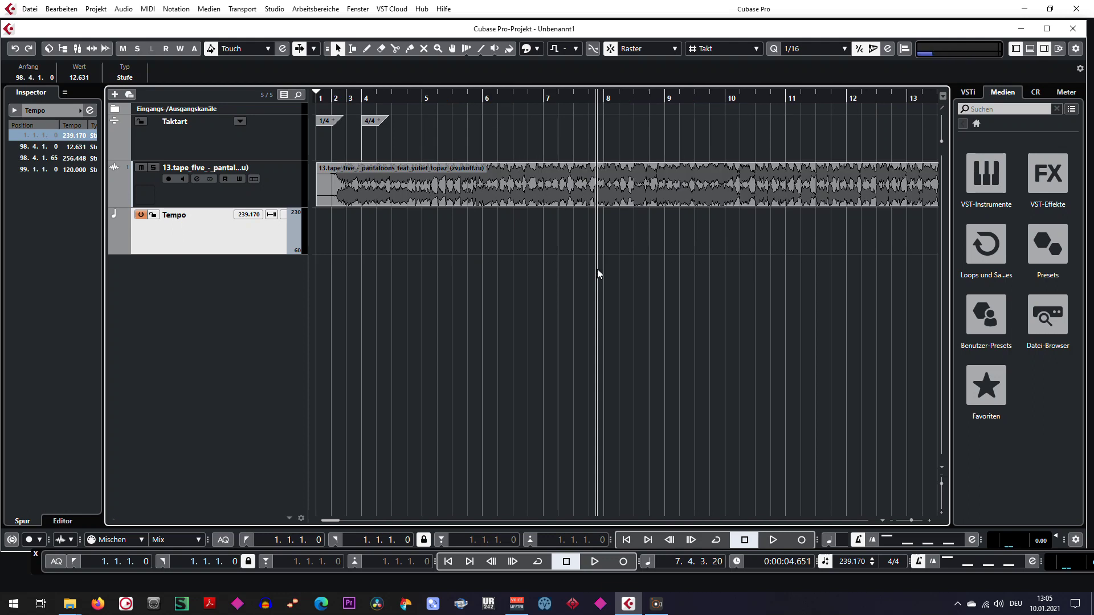
Return to the project start and set the tempo there to 103 BPM.
{"action": "left_click", "coordinate": [448, 561]}
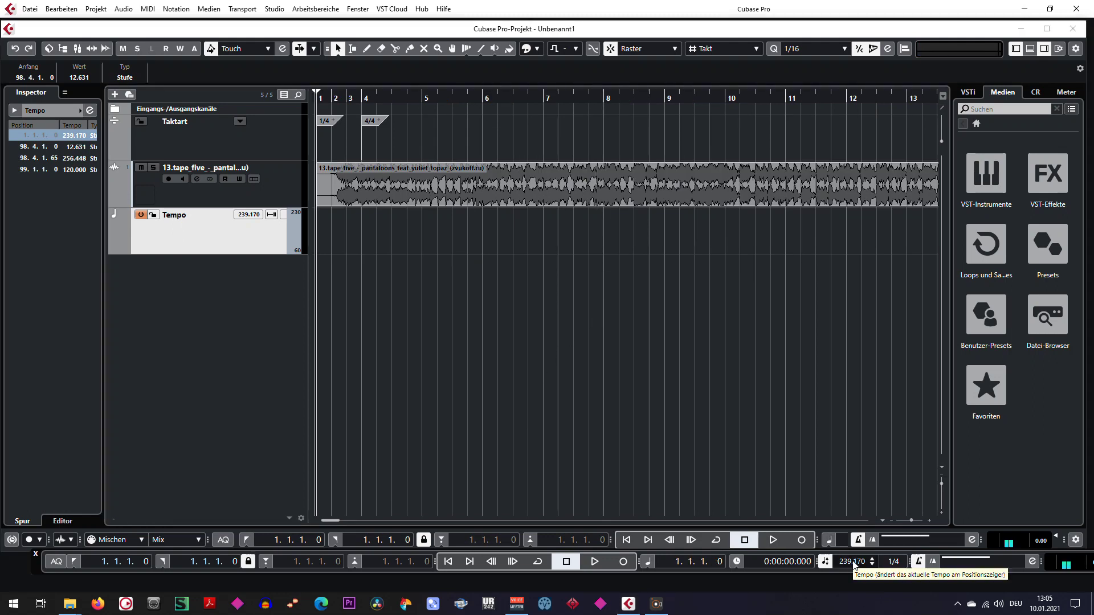
{"action": "type", "text": "103"}
{"action": "key", "text": "Return"}
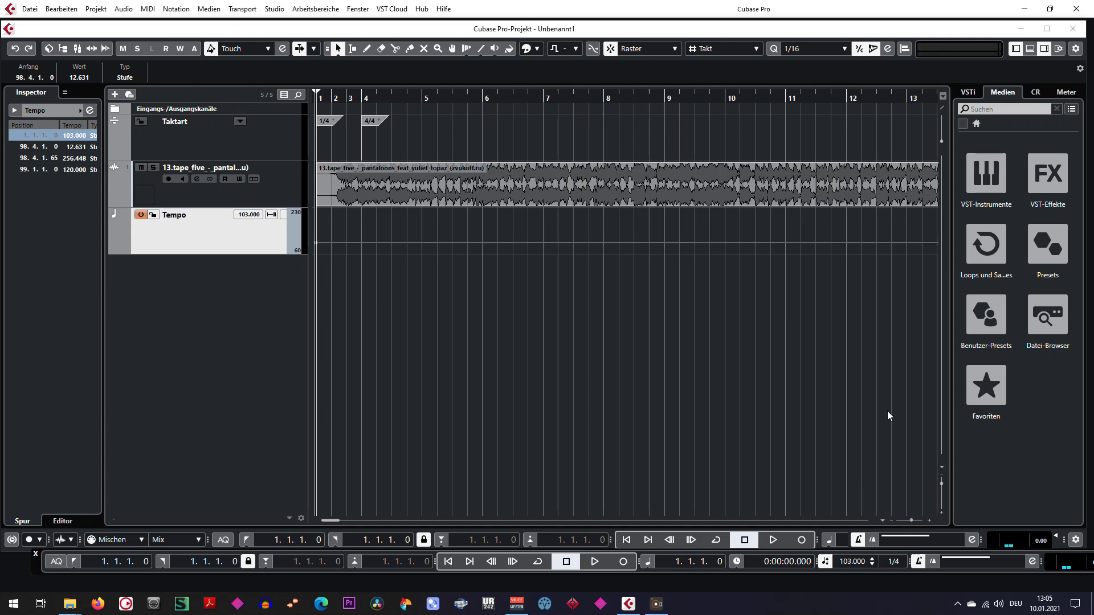
Audition the song at the fixed tempo from the start and around bars 38 and 93, and return to the project start.
{"action": "key", "text": "space"}
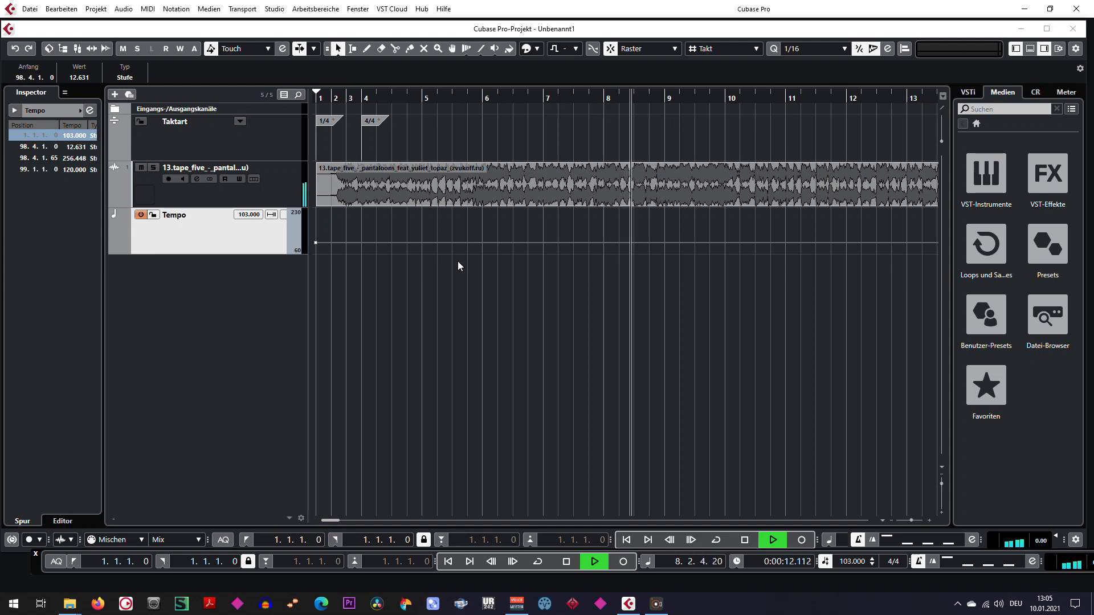
{"action": "left_click_drag", "start_coordinate": [333, 519], "coordinate": [348, 521]}
{"action": "left_click", "coordinate": [618, 98]}
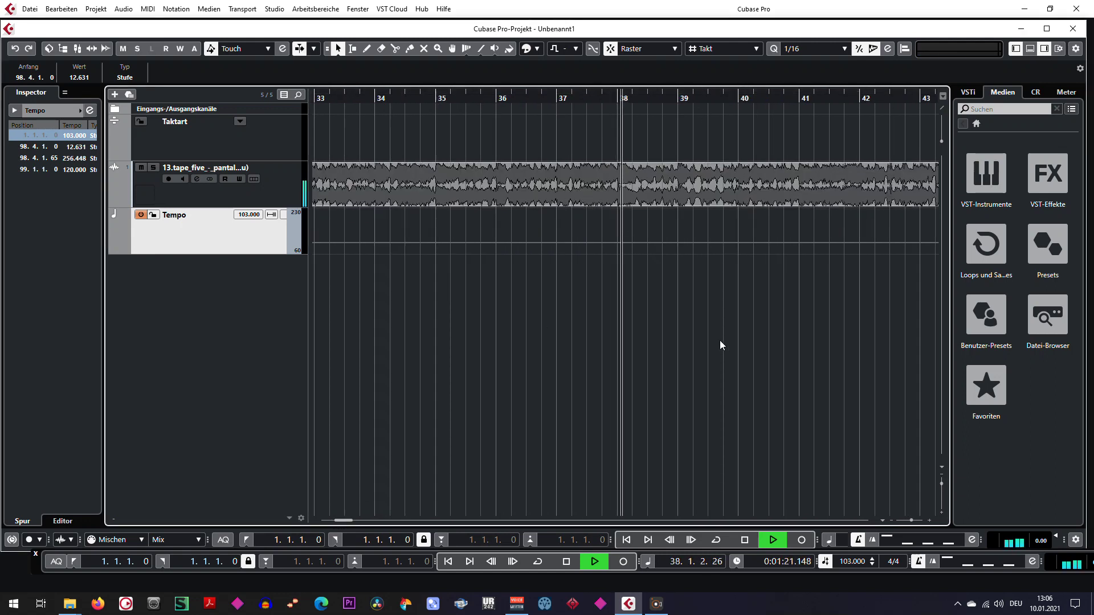
{"action": "left_click_drag", "start_coordinate": [352, 525], "coordinate": [370, 523]}
{"action": "left_click", "coordinate": [654, 98]}
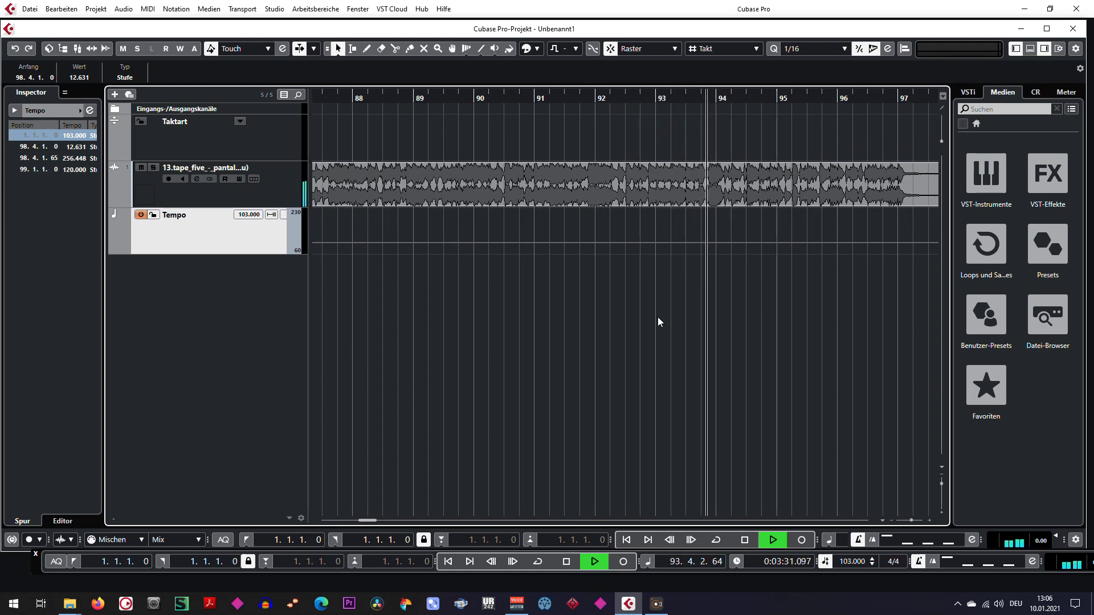
{"action": "left_click", "coordinate": [565, 561]}
{"action": "left_click", "coordinate": [454, 561]}
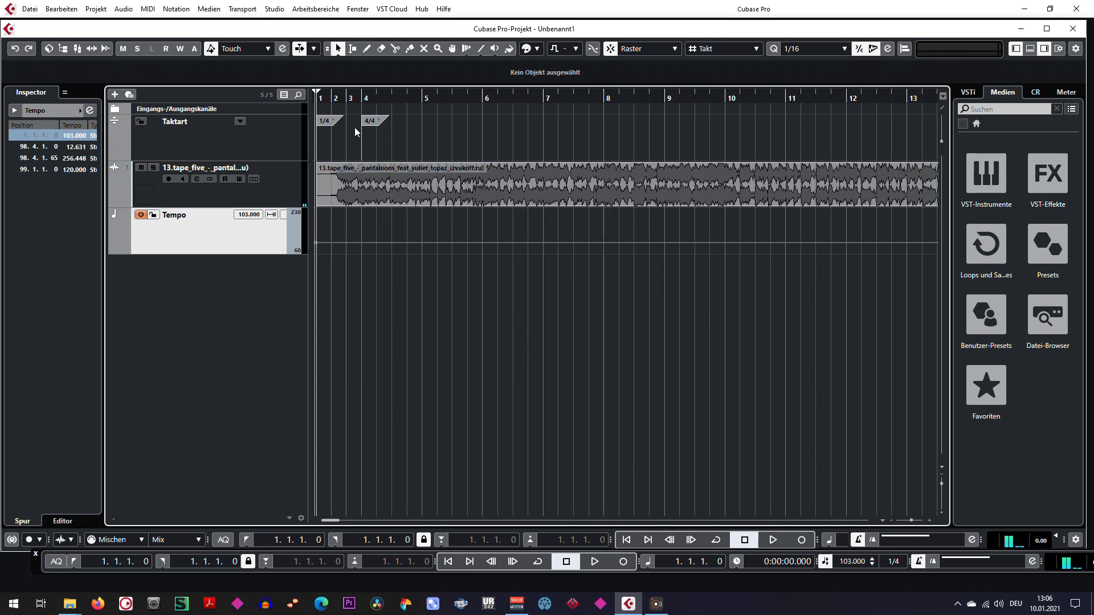
Change the time signature at bar 1 on the Taktart track to 4/4.
{"action": "left_click", "coordinate": [325, 124]}
{"action": "double_click", "coordinate": [326, 123]}
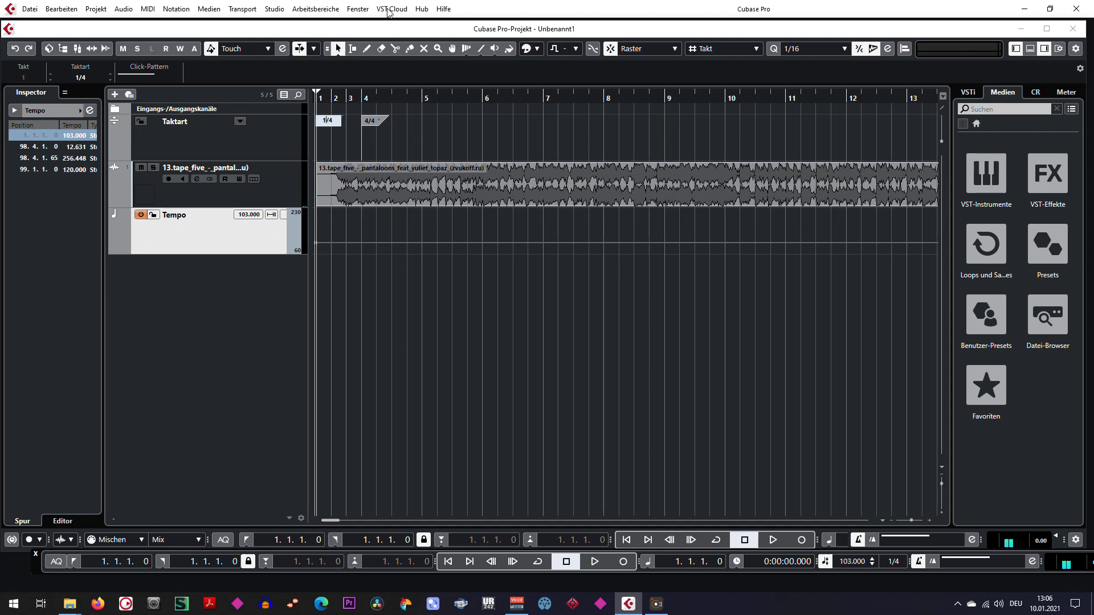
{"action": "type", "text": "4/4"}
{"action": "key", "text": "Return"}
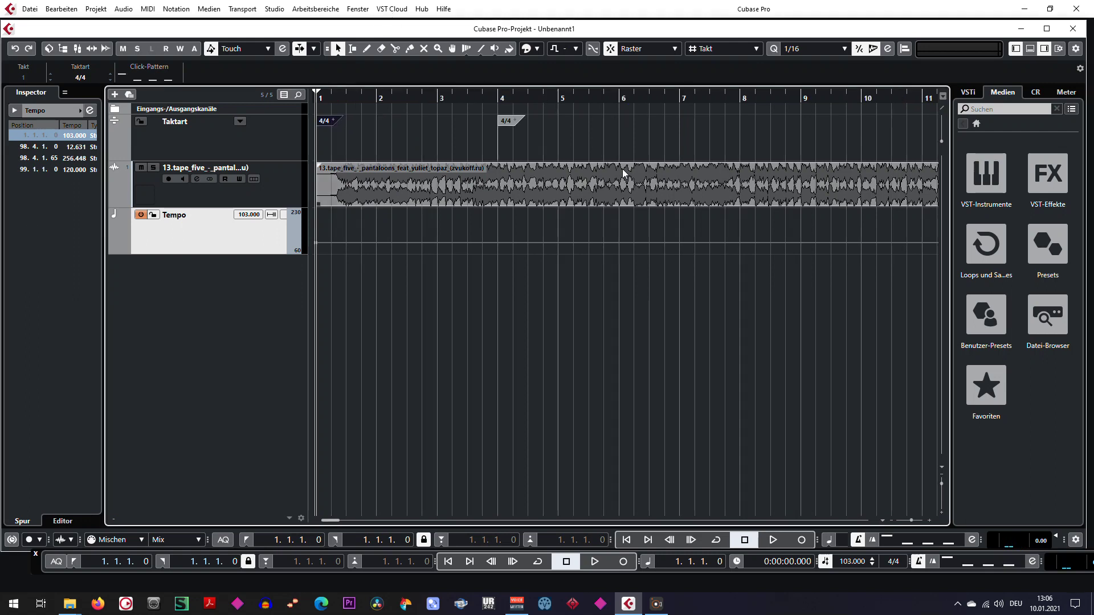
Play the opening bars briefly, and delete the redundant 4/4 time signature at bar 4.
{"action": "key", "text": "space"}
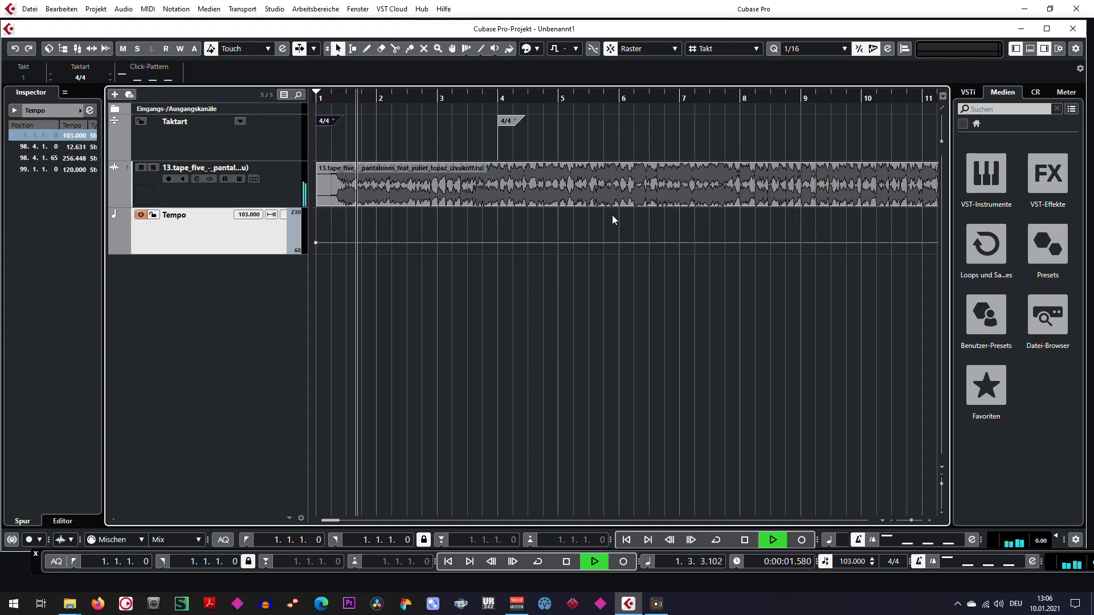
{"action": "key", "text": "space"}
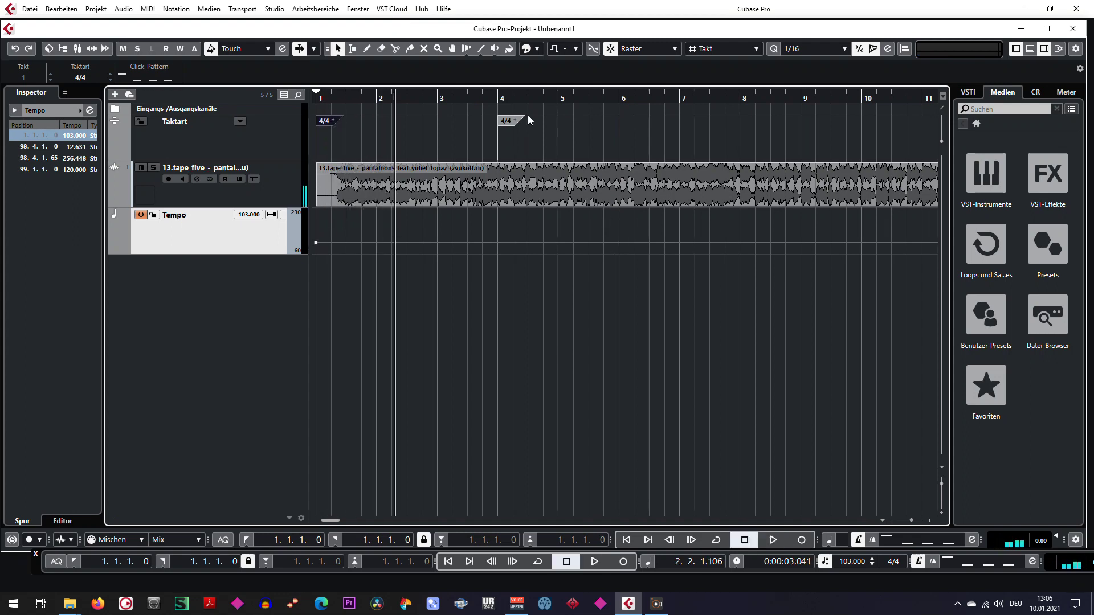
{"action": "left_click", "coordinate": [507, 122]}
{"action": "key", "text": "Delete"}
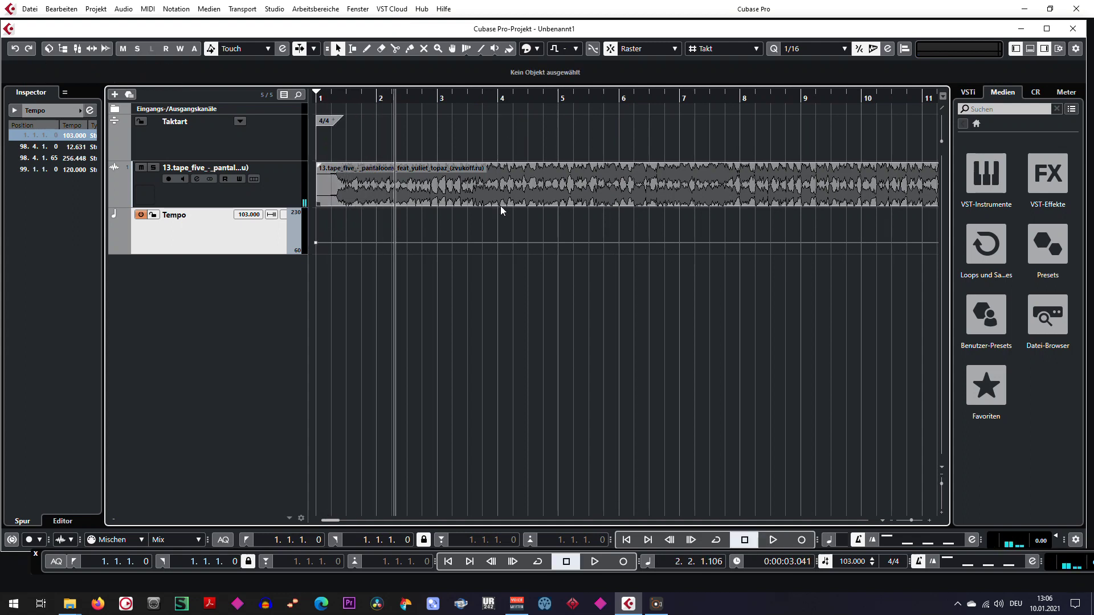
Set the grid type to Zählzeit and move the song's audio event one beat later, to position 1.2.1.0.
{"action": "left_click", "coordinate": [638, 49]}
{"action": "left_click", "coordinate": [633, 61]}
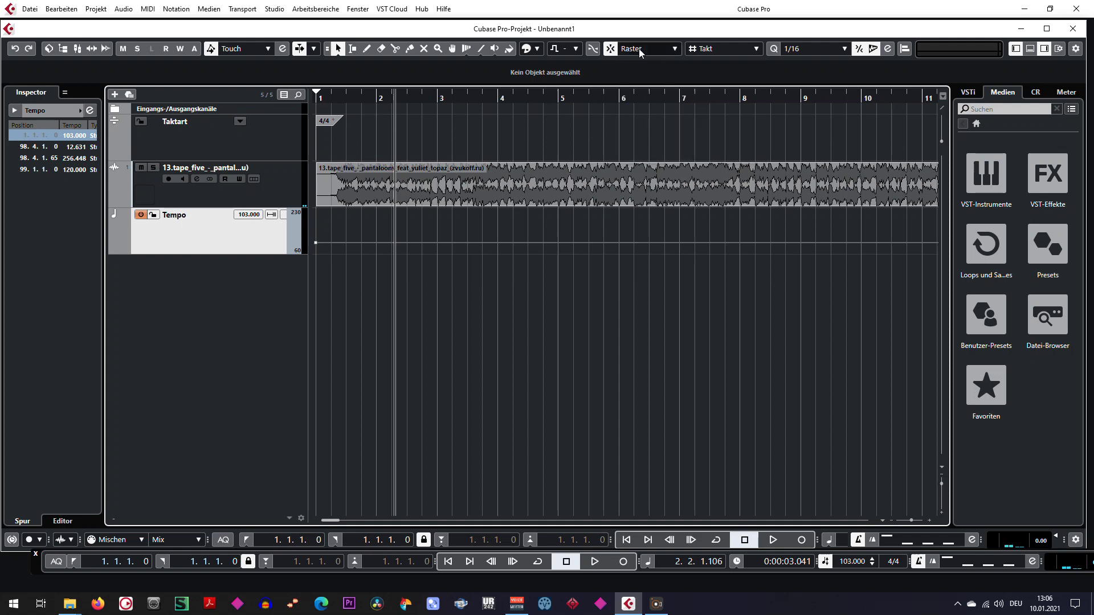
{"action": "left_click", "coordinate": [720, 50]}
{"action": "left_click", "coordinate": [724, 75]}
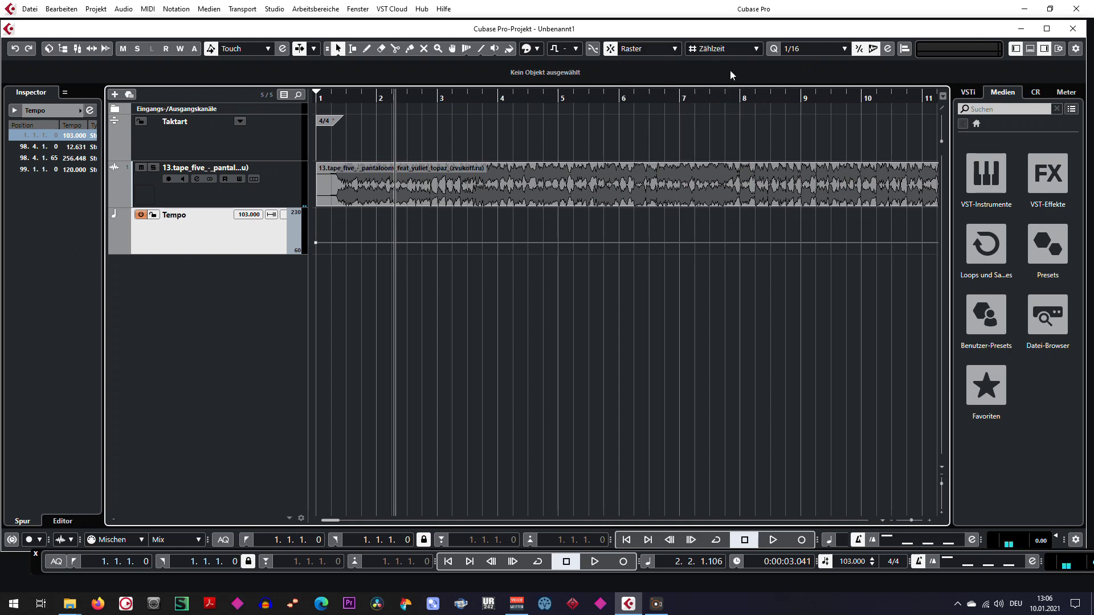
{"action": "left_click", "coordinate": [371, 197]}
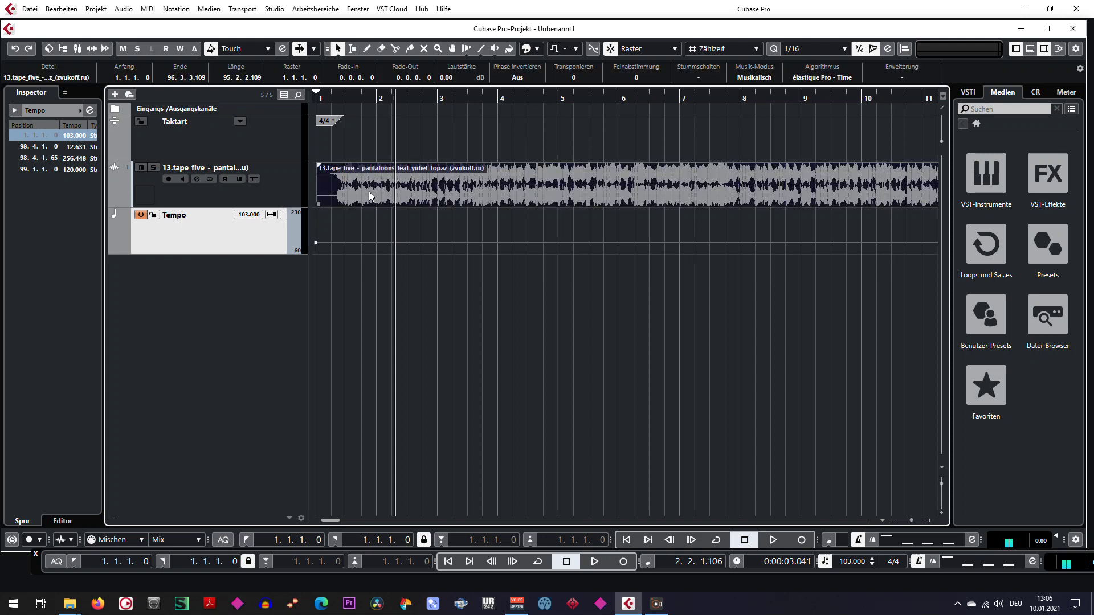
{"action": "left_click_drag", "start_coordinate": [369, 196], "coordinate": [384, 195]}
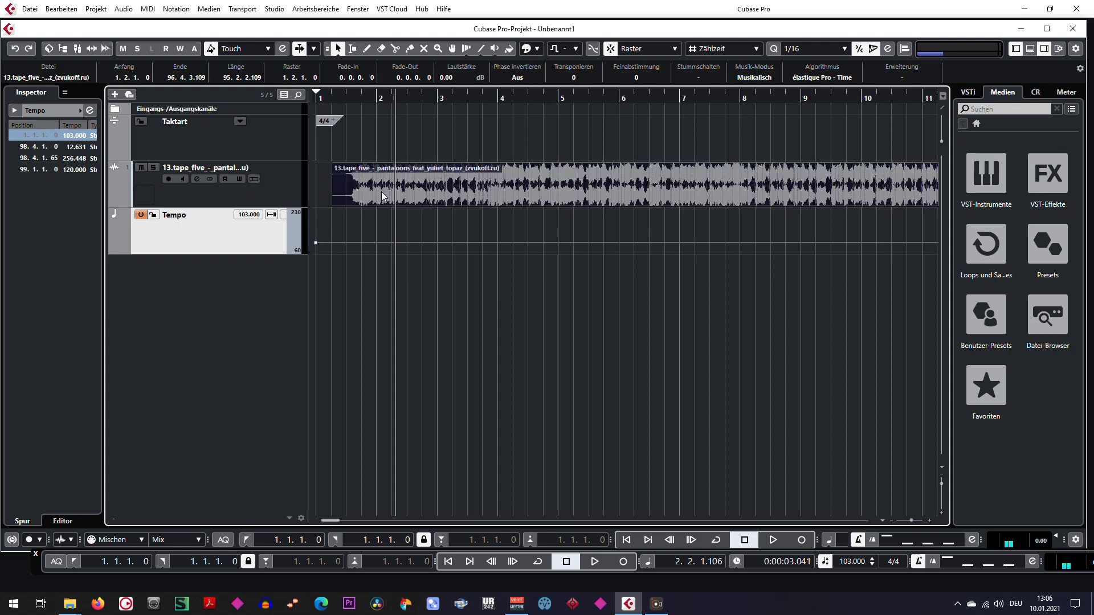
Play the shifted song from the project start to check its downbeats against the bar lines, and stop playback.
{"action": "left_click", "coordinate": [448, 562]}
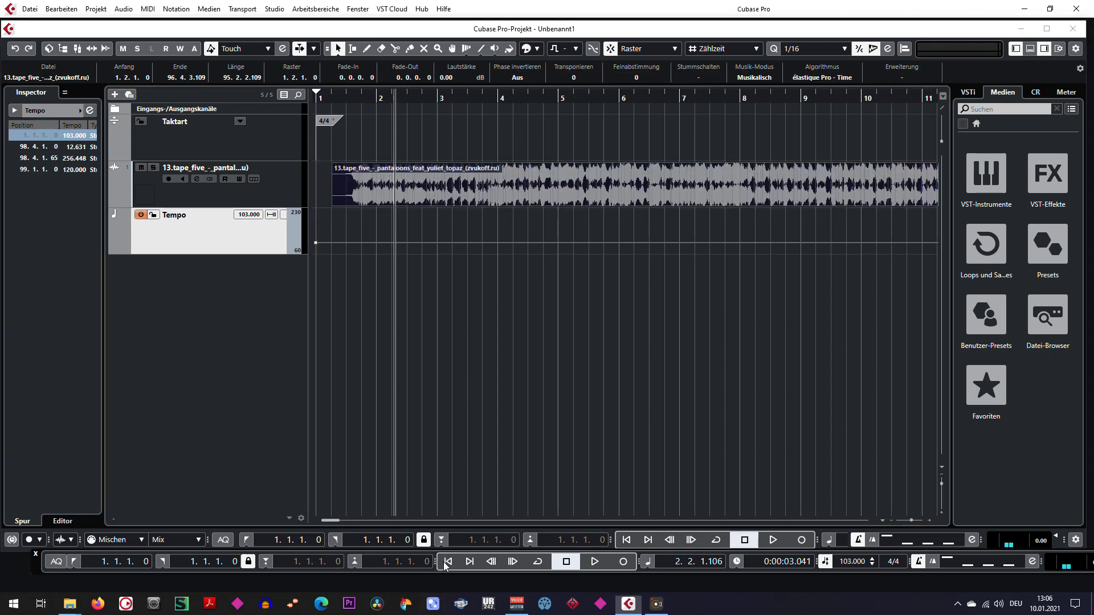
{"action": "key", "text": "space"}
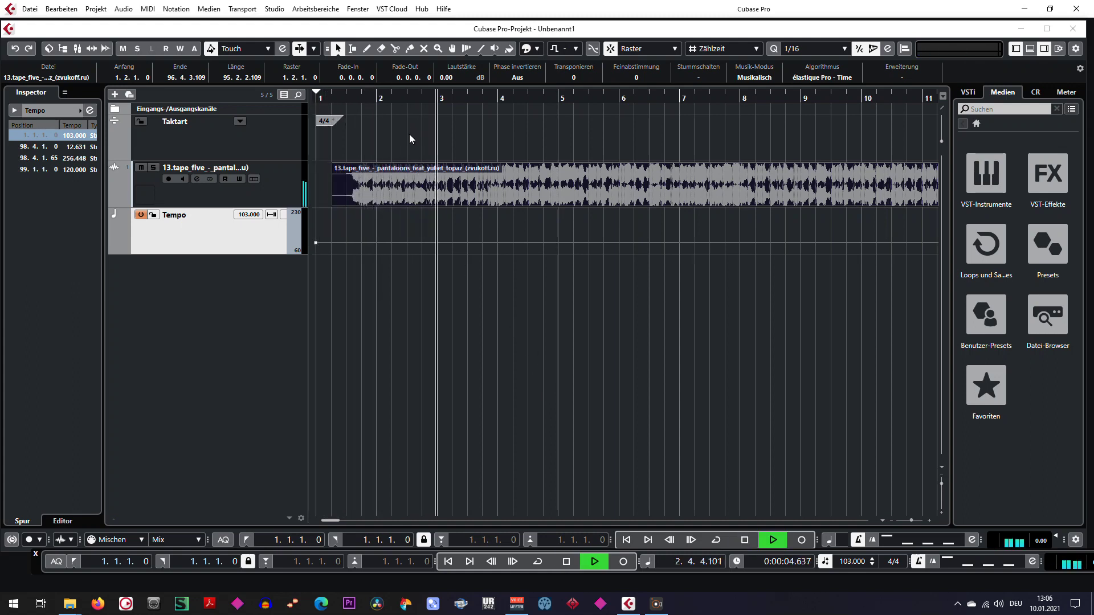
{"action": "left_click", "coordinate": [911, 521]}
{"action": "left_click_drag", "start_coordinate": [912, 520], "coordinate": [912, 520]}
{"action": "left_click", "coordinate": [566, 561]}
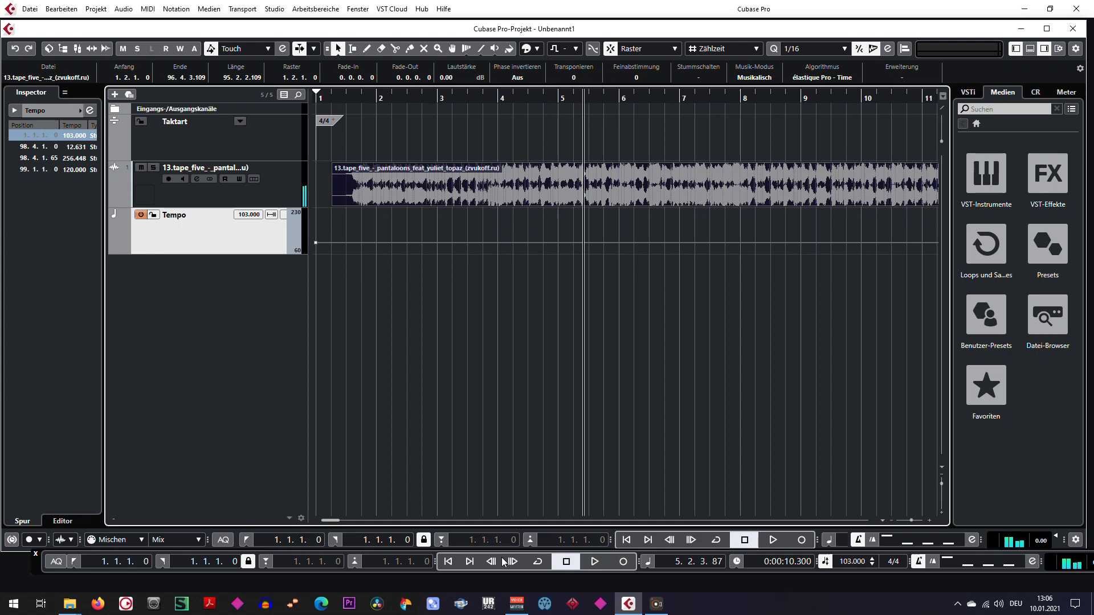
Replay the song from the project start up to about bar 4, and return the playhead to the start.
{"action": "left_click", "coordinate": [449, 561]}
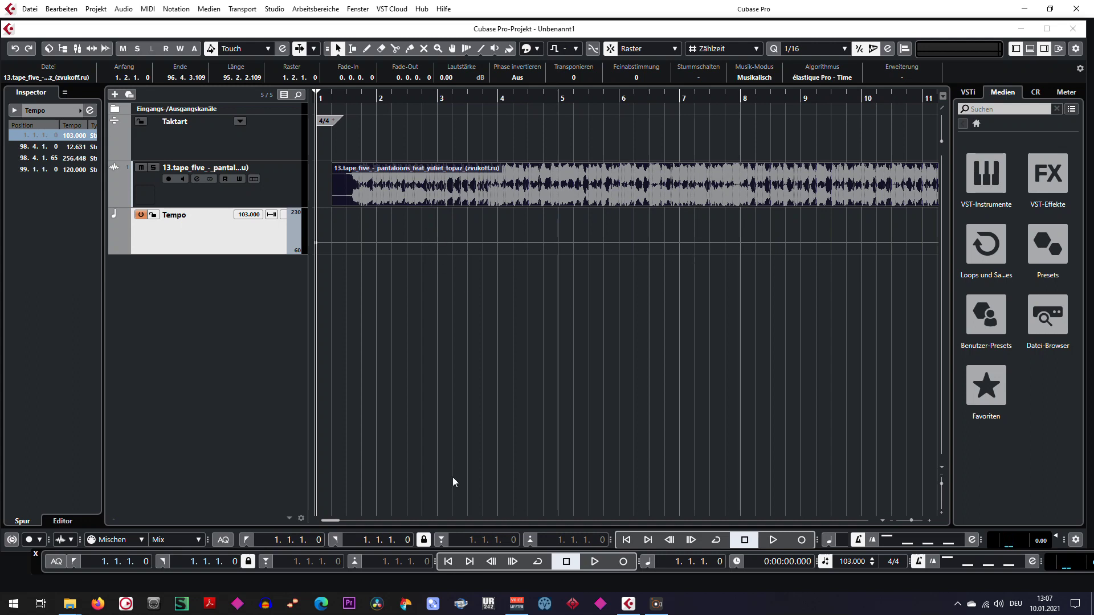
{"action": "key", "text": "space"}
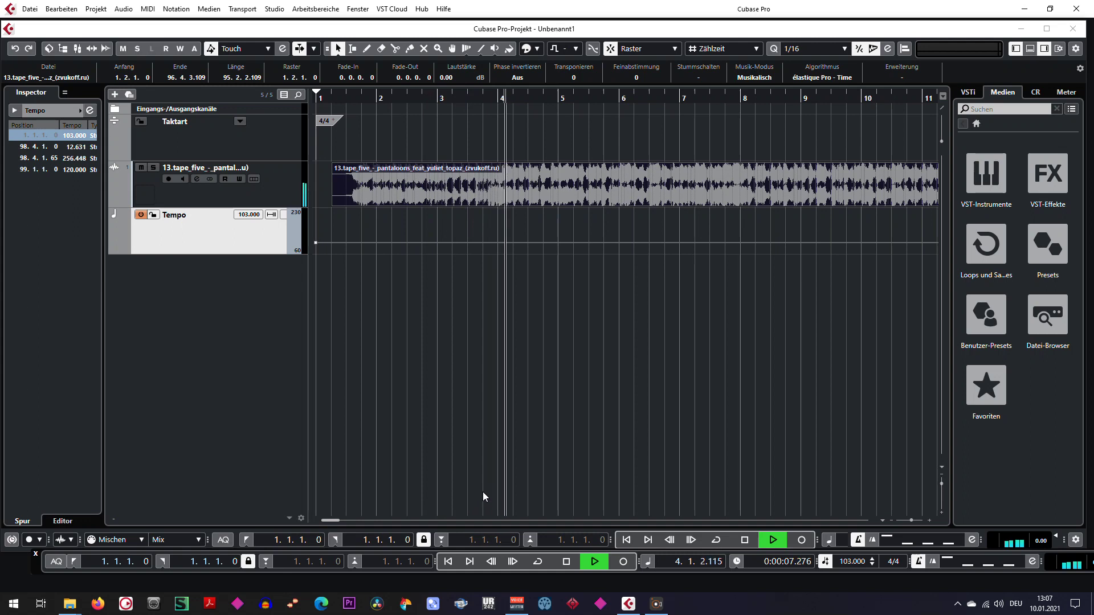
{"action": "key", "text": "space"}
{"action": "left_click", "coordinate": [447, 563]}
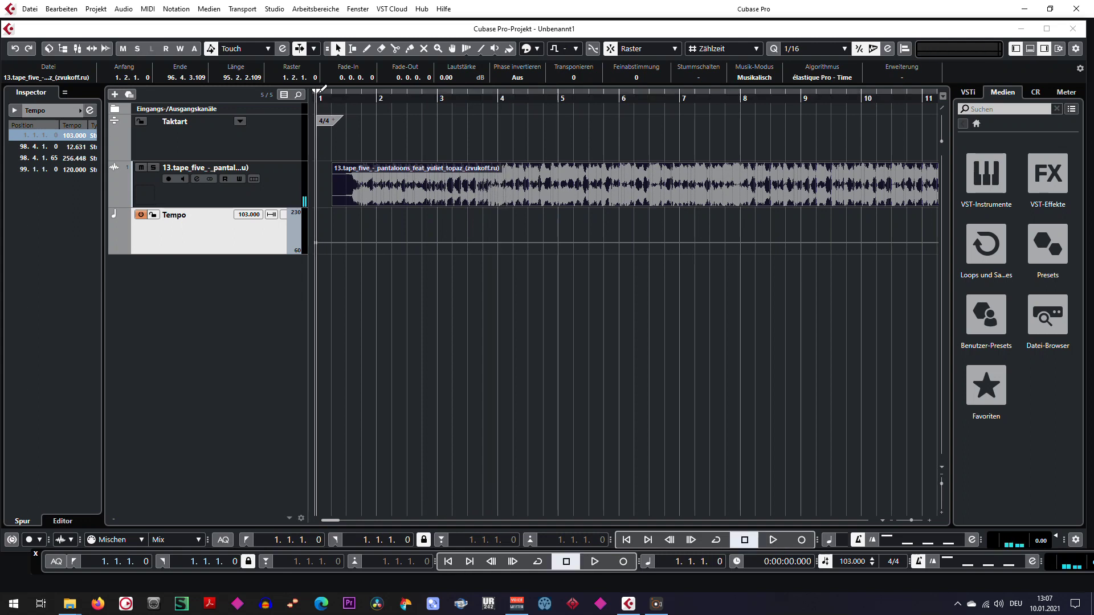
Delete the Tempo track and the Taktart track from the track list.
{"action": "left_click", "coordinate": [254, 241]}
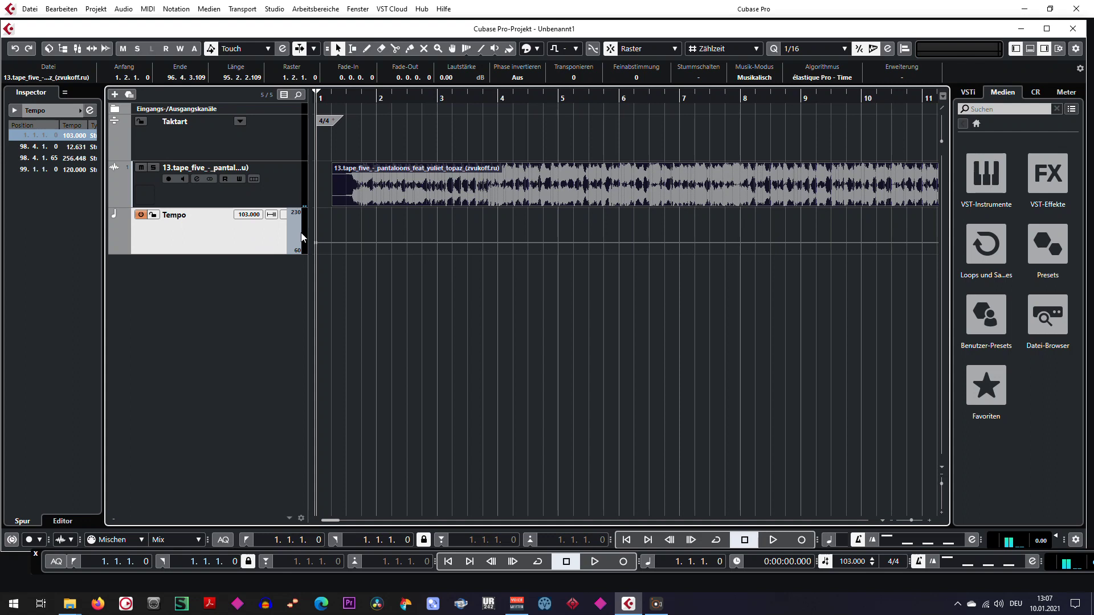
{"action": "key", "text": "Delete"}
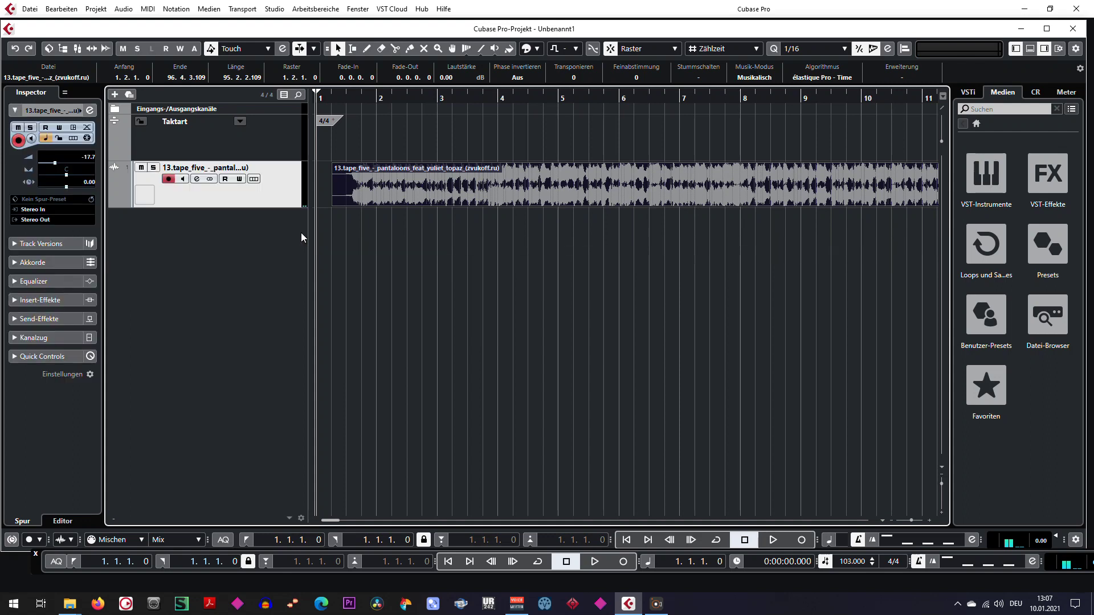
{"action": "left_click", "coordinate": [287, 139]}
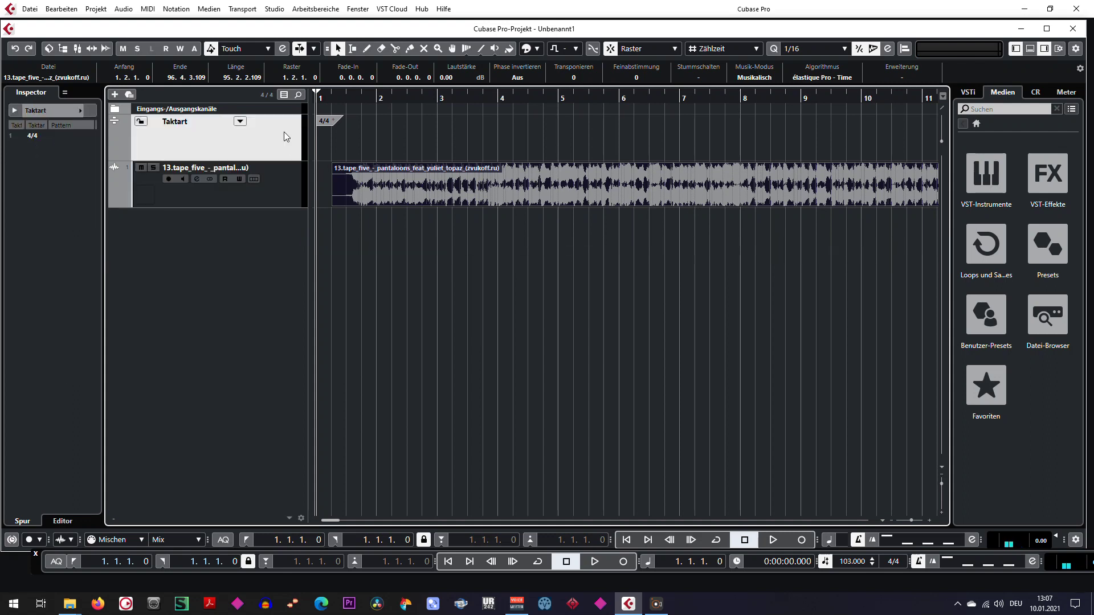
{"action": "key", "text": "Delete"}
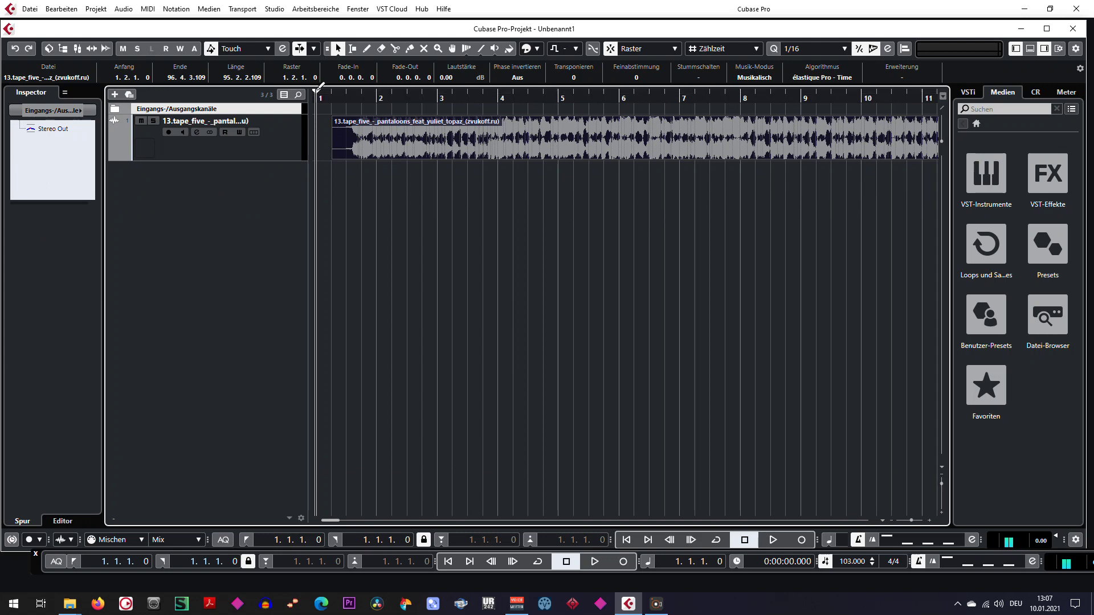
Set the locator range to span bar 1, from 1.1.1.0 to 2.1.1.0, and change the grid type to Takt.
{"action": "left_click_drag", "start_coordinate": [319, 89], "coordinate": [383, 88]}
{"action": "left_click", "coordinate": [644, 50]}
{"action": "left_click", "coordinate": [644, 51]}
{"action": "left_click", "coordinate": [721, 48]}
{"action": "left_click", "coordinate": [717, 62]}
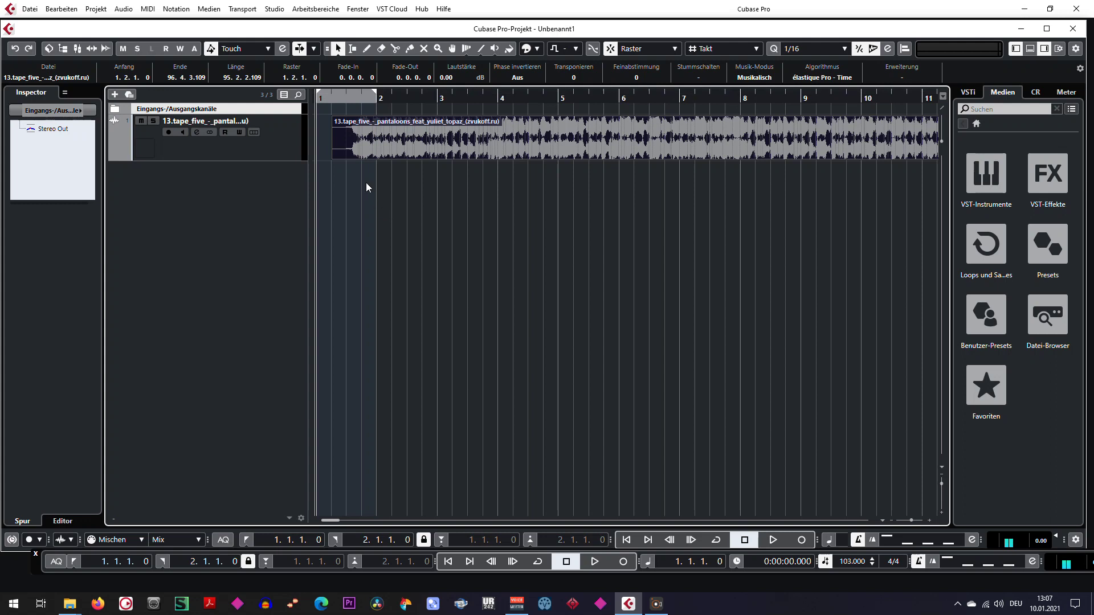
Create an empty audio part across bar 1 on the song's track and glue it to the song's audio event.
{"action": "double_click", "coordinate": [324, 138]}
{"action": "right_click", "coordinate": [432, 210]}
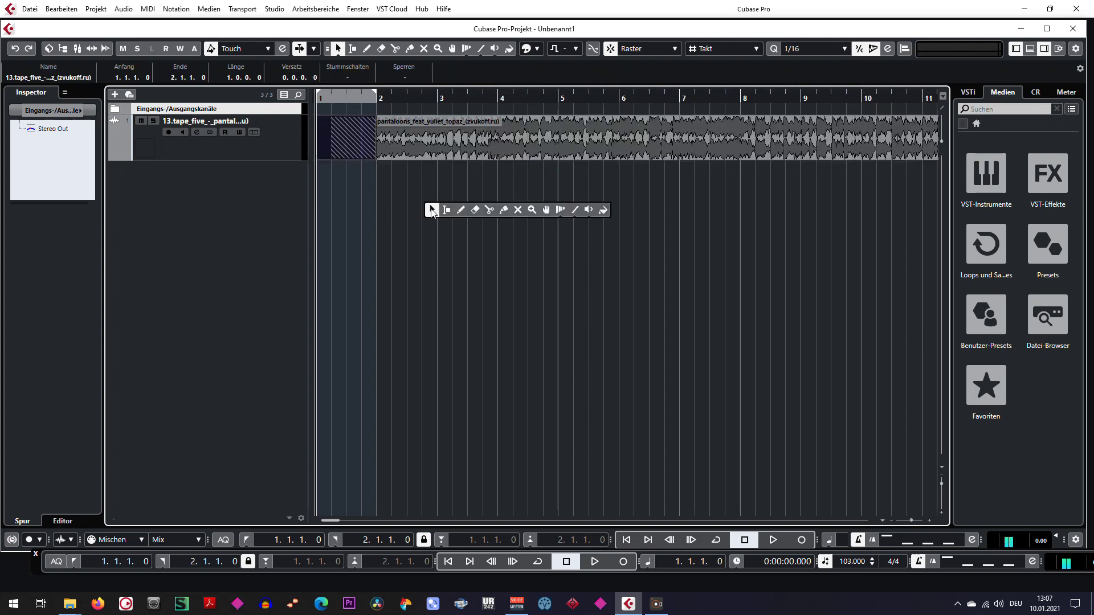
{"action": "left_click", "coordinate": [501, 211]}
{"action": "left_click", "coordinate": [361, 122]}
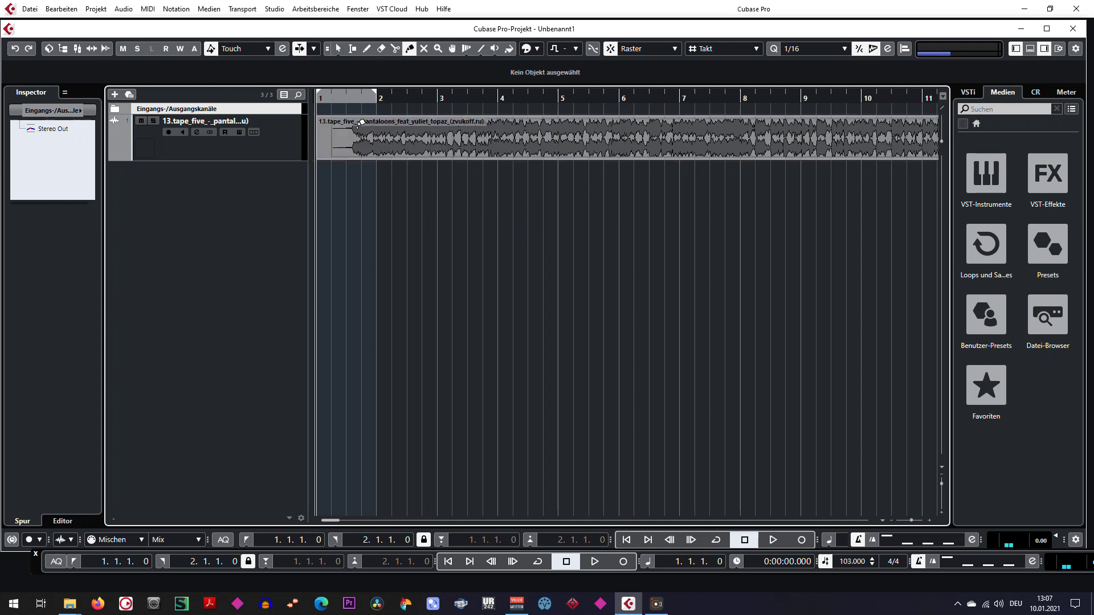
{"action": "right_click", "coordinate": [407, 232]}
{"action": "left_click", "coordinate": [406, 234]}
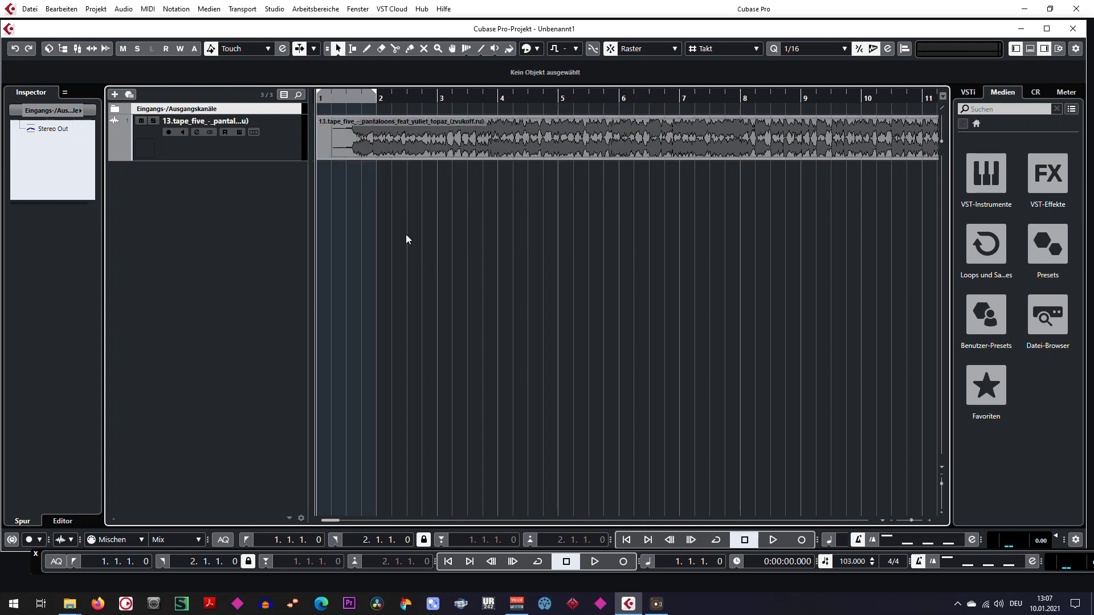
{"action": "right_click", "coordinate": [375, 193]}
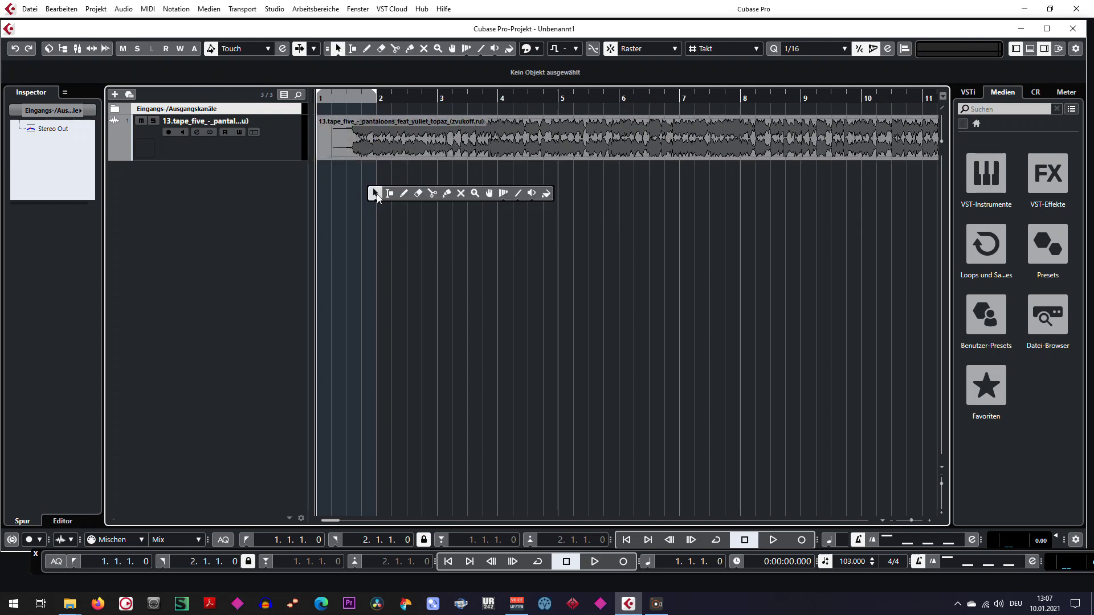
{"action": "left_click", "coordinate": [446, 200]}
{"action": "right_click", "coordinate": [348, 130]}
{"action": "left_click", "coordinate": [345, 134]}
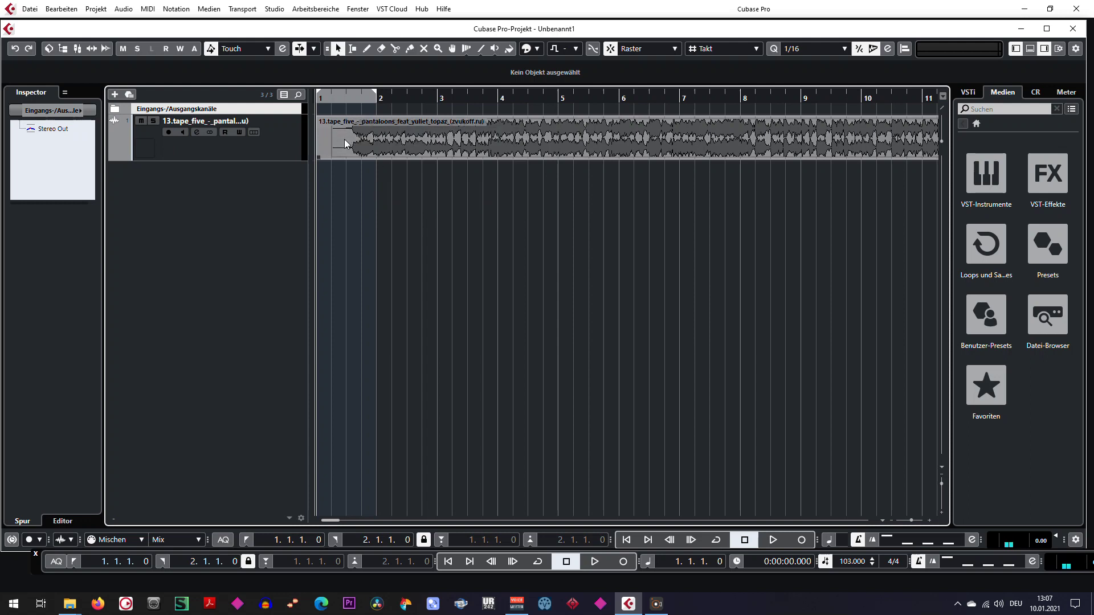
Select the joined audio part, play it from the project start to check its timing, and return the playhead to the start.
{"action": "left_click", "coordinate": [344, 139]}
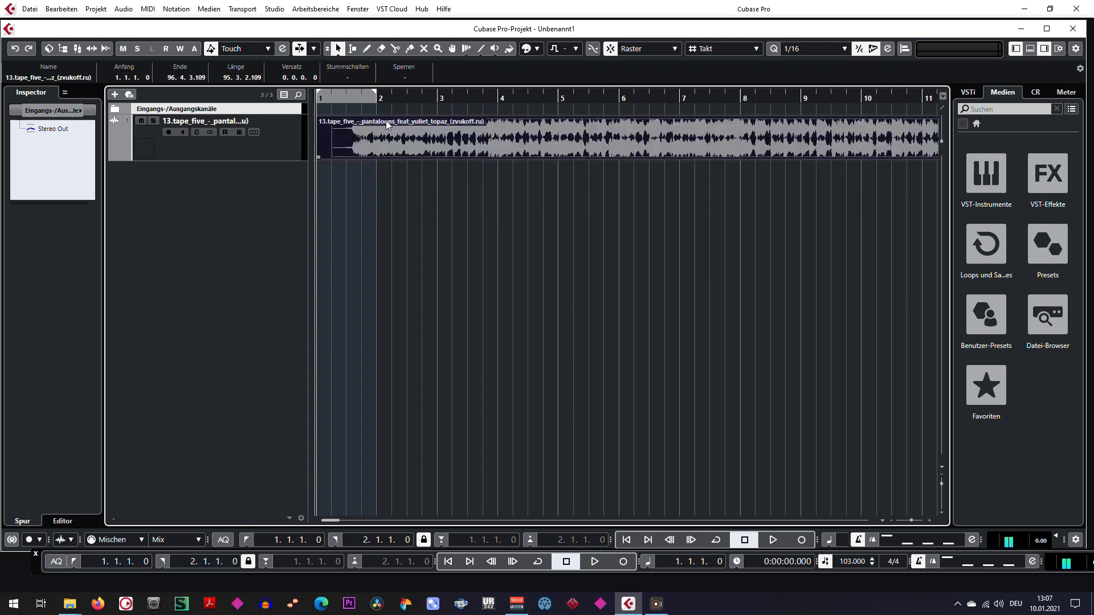
{"action": "key", "text": "space"}
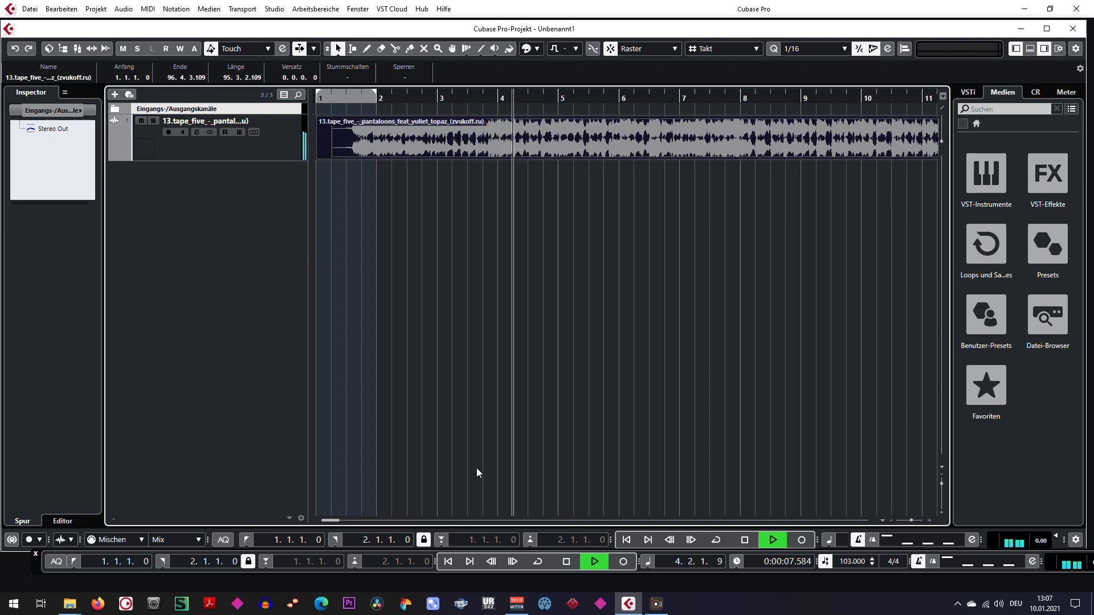
{"action": "key", "text": "space"}
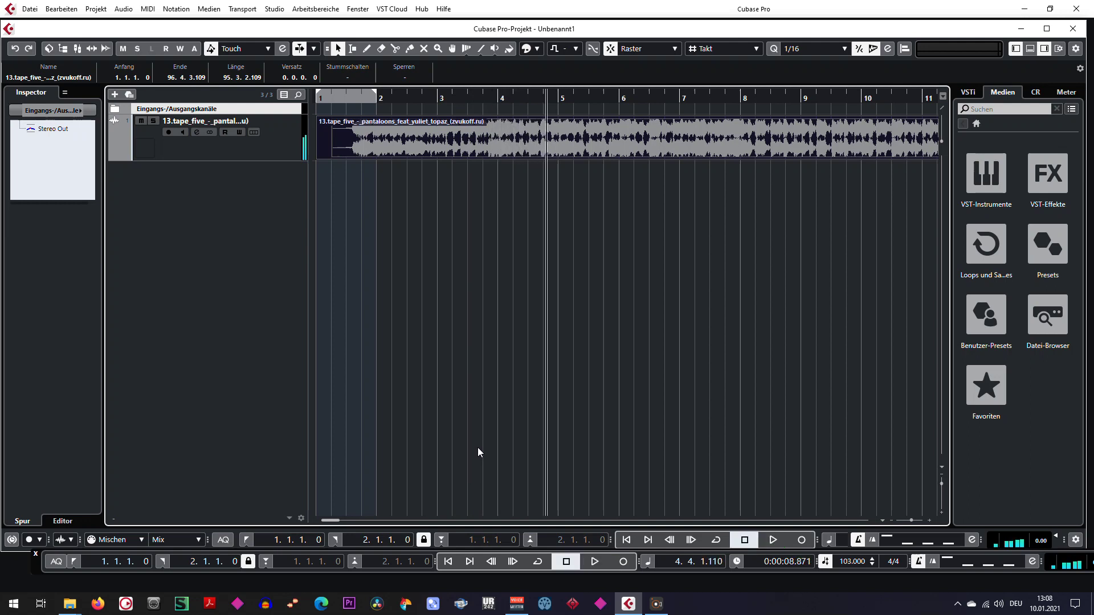
{"action": "left_click", "coordinate": [449, 562]}
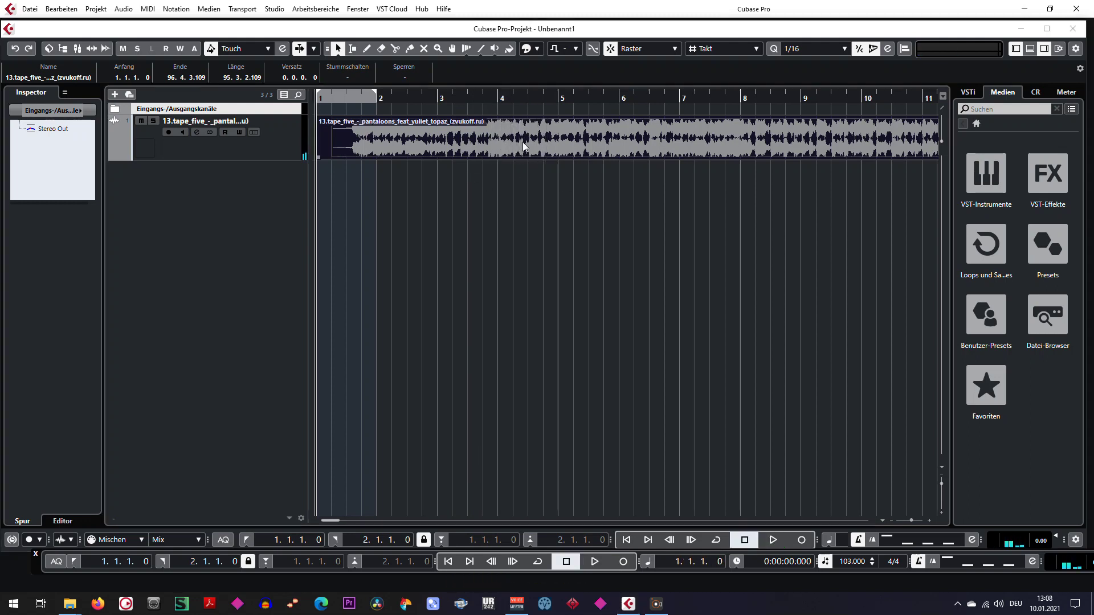
Move the joined part to bar 3, play it briefly from there, and move it back to bar 1.
{"action": "left_click_drag", "start_coordinate": [458, 145], "coordinate": [577, 145]}
{"action": "key", "text": "space"}
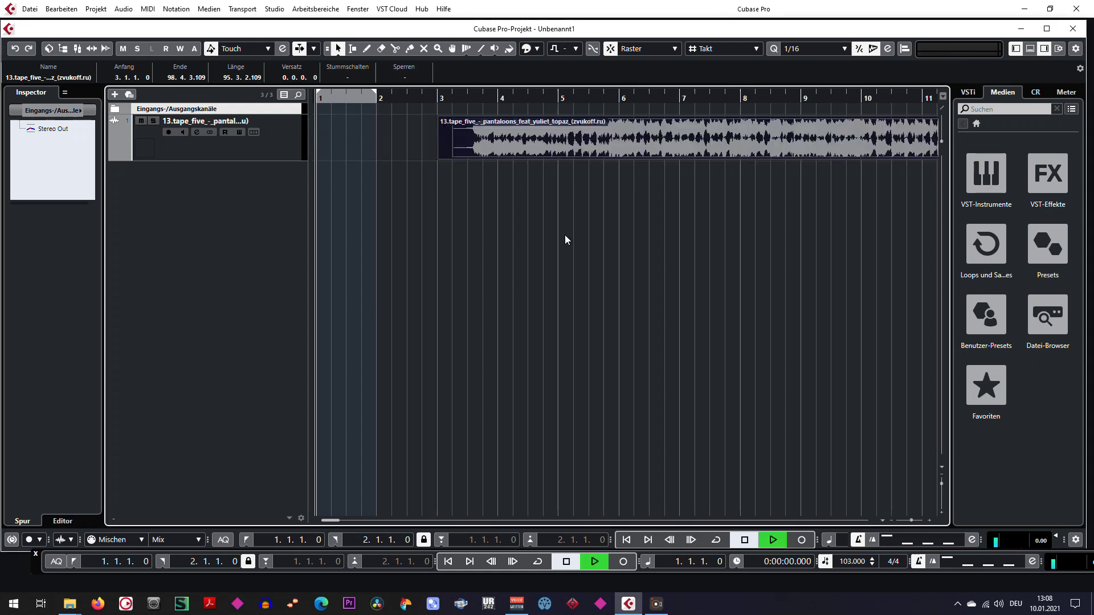
{"action": "left_click", "coordinate": [442, 97]}
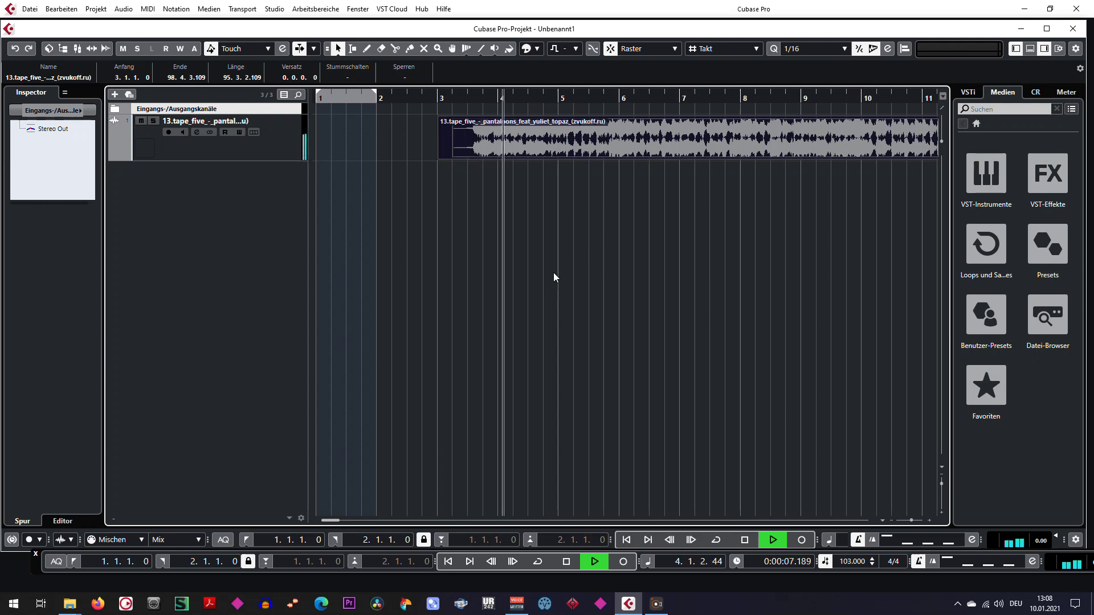
{"action": "key", "text": "space"}
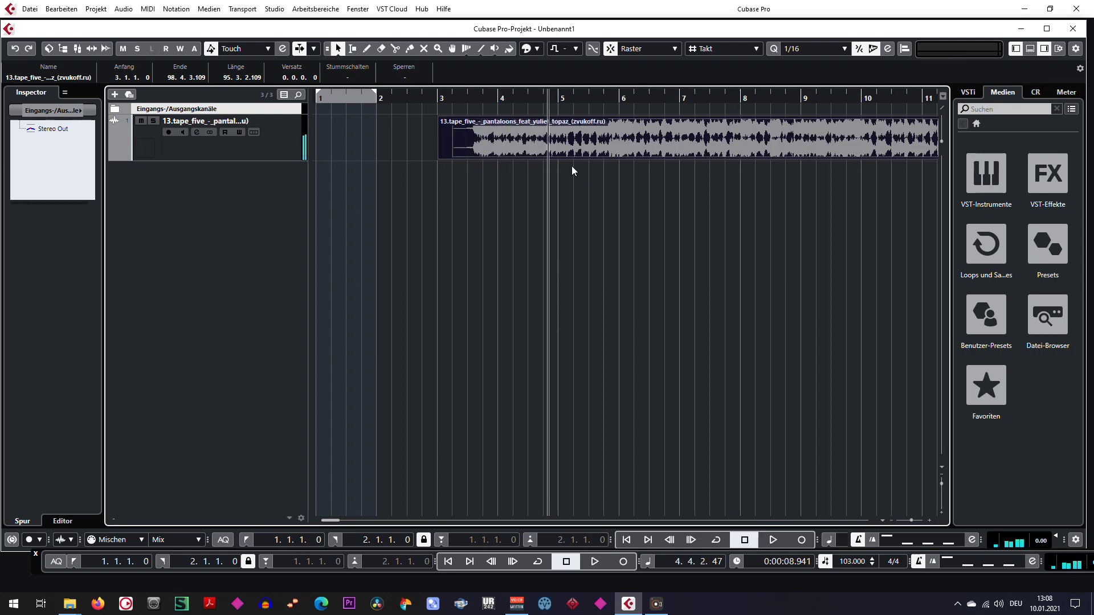
{"action": "left_click_drag", "start_coordinate": [549, 157], "coordinate": [427, 148]}
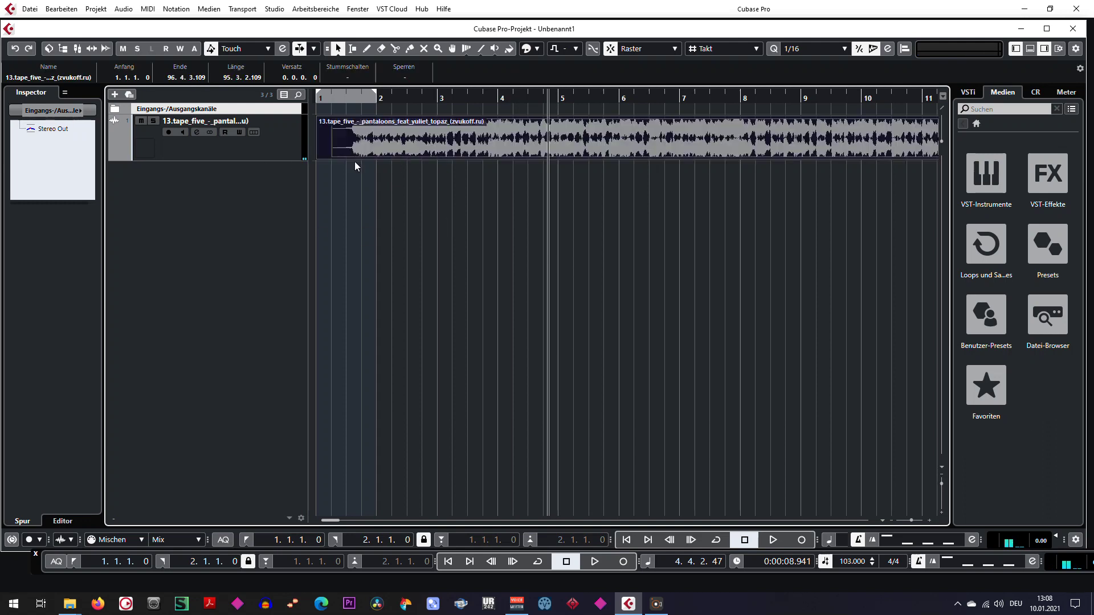
Bounce the joined audio part to a new file with Auswahl als Datei, replacing the existing events.
{"action": "left_click", "coordinate": [288, 143]}
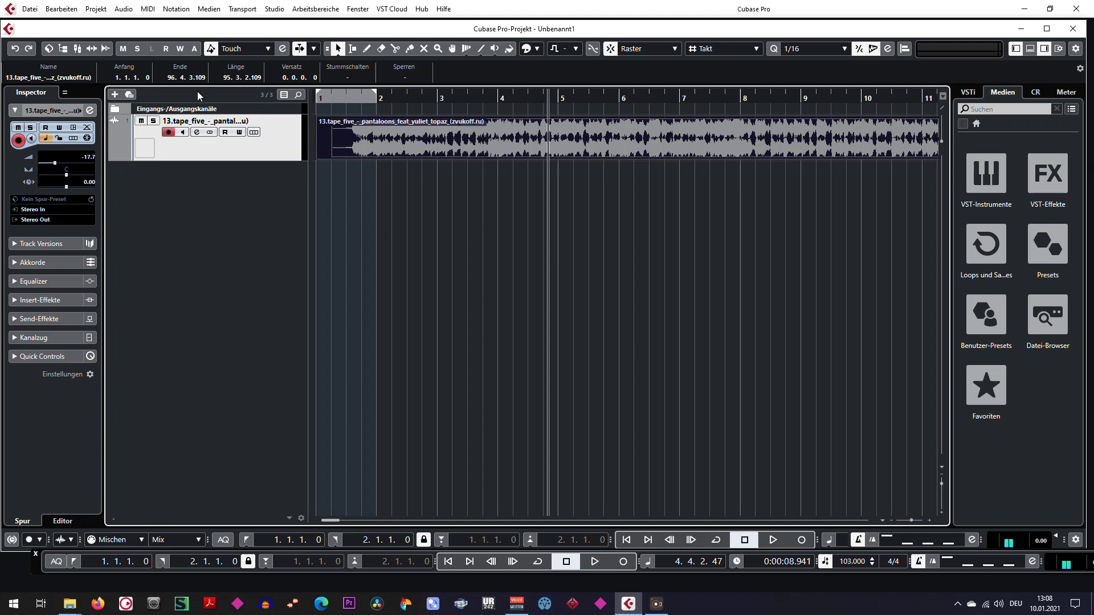
{"action": "left_click", "coordinate": [125, 9]}
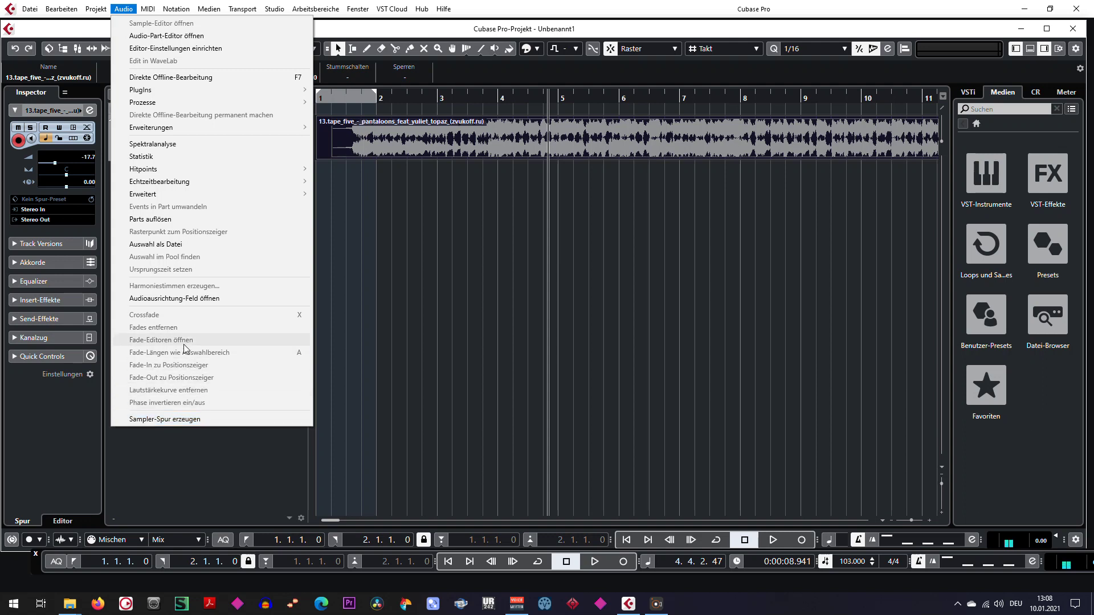
{"action": "left_click", "coordinate": [168, 249]}
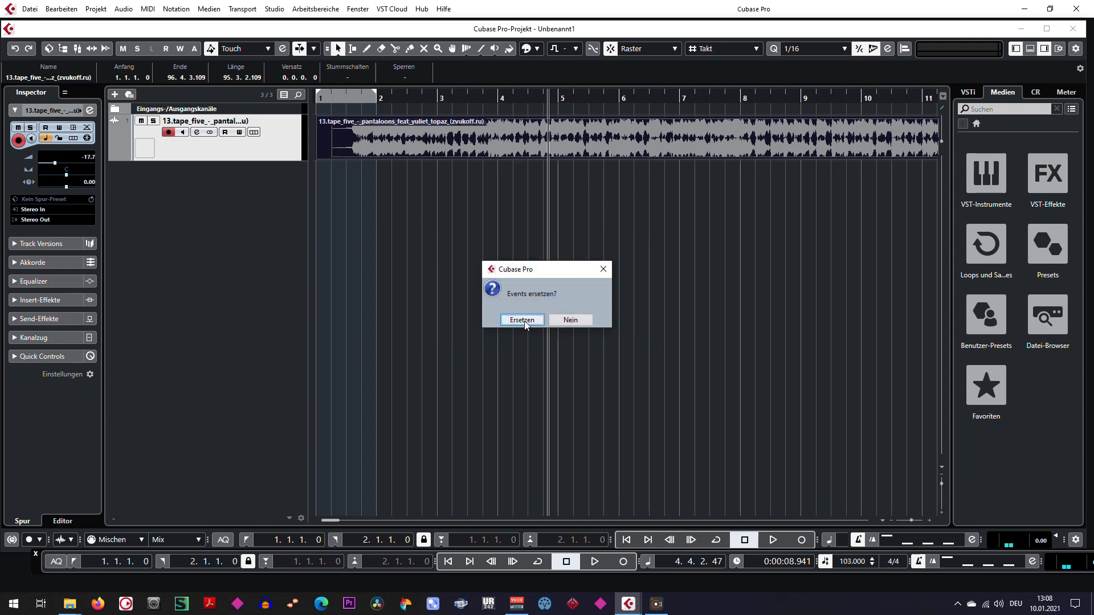
{"action": "left_click", "coordinate": [523, 320]}
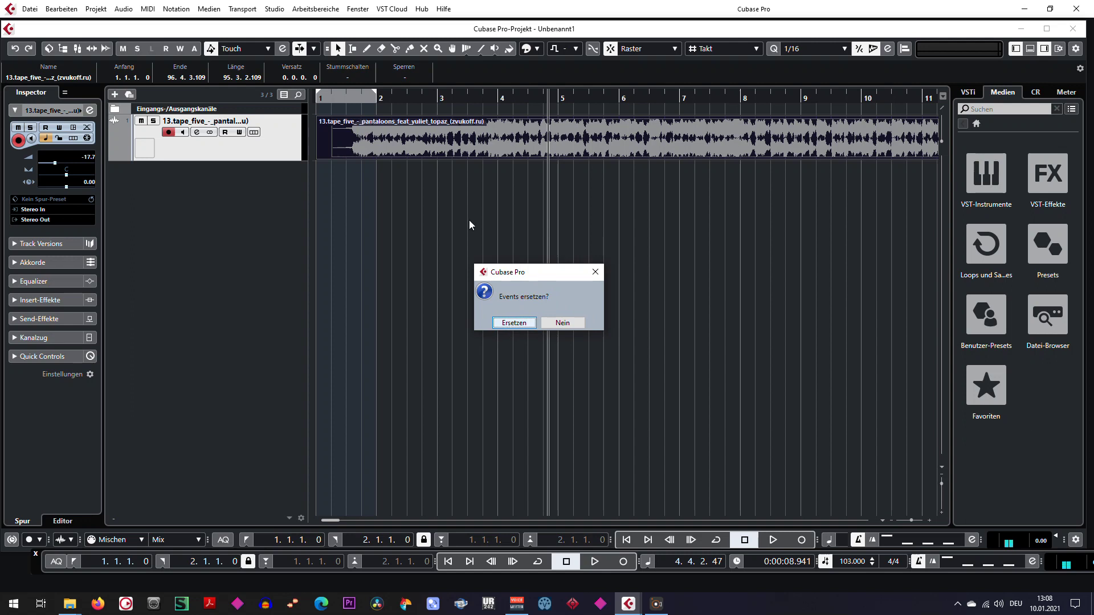
{"action": "left_click", "coordinate": [510, 327]}
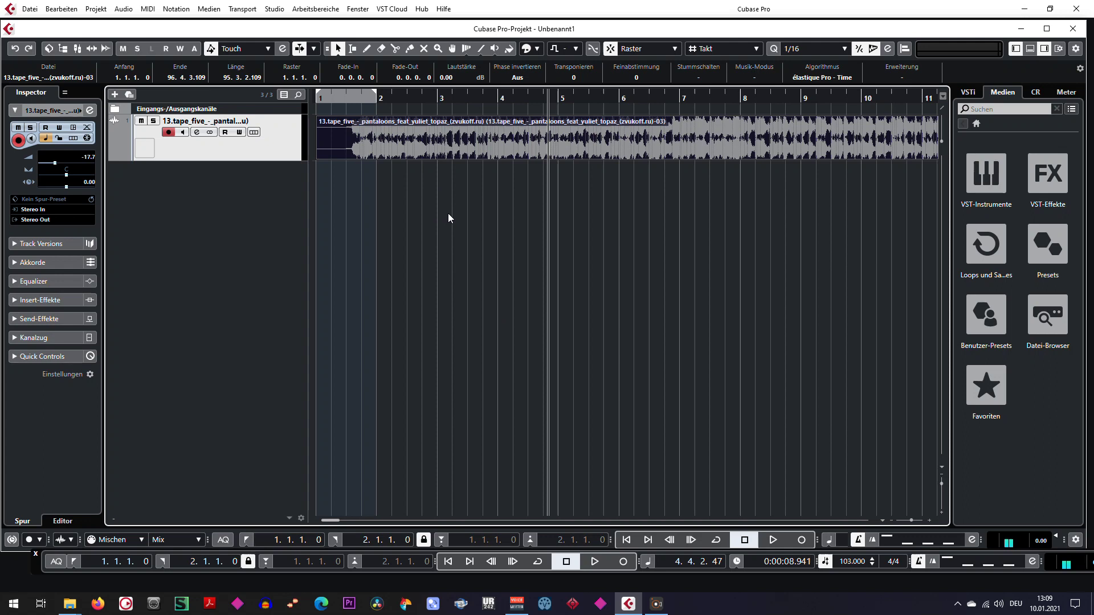
Open the Pool, expand its Audio folder, and move the unused song clip with the 1/4 time signature to the Papierkorb.
{"action": "key", "text": "ctrl+p"}
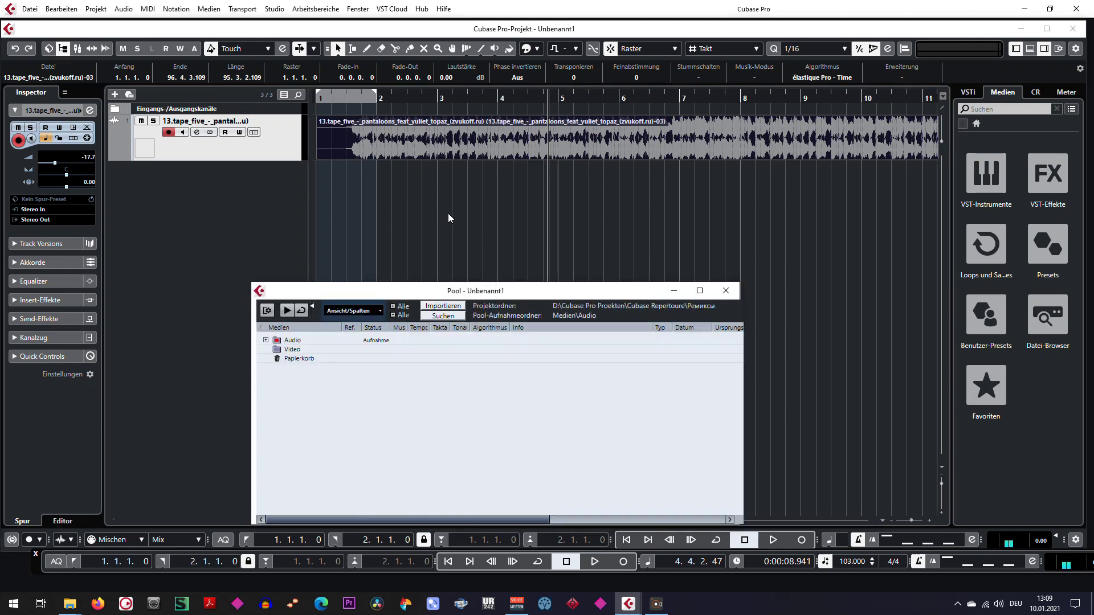
{"action": "left_click", "coordinate": [266, 342]}
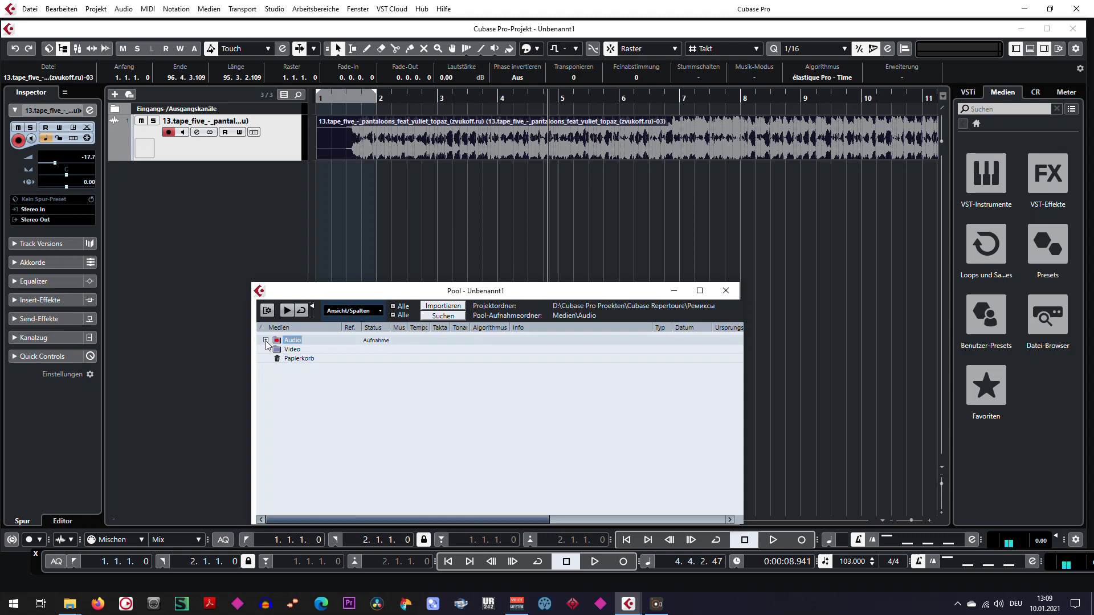
{"action": "left_click", "coordinate": [266, 341]}
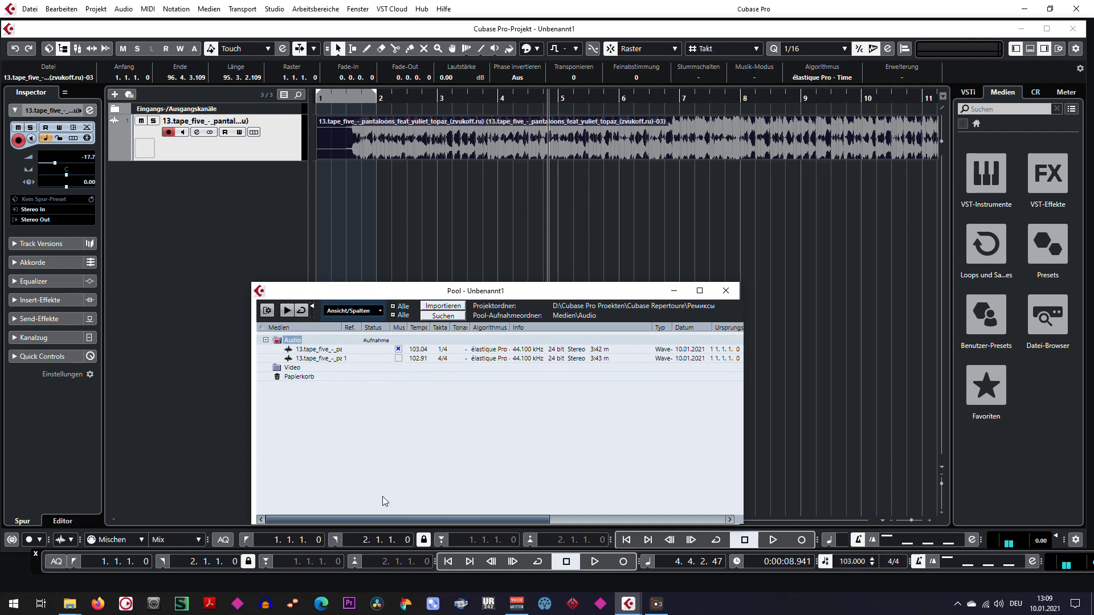
{"action": "left_click", "coordinate": [317, 358]}
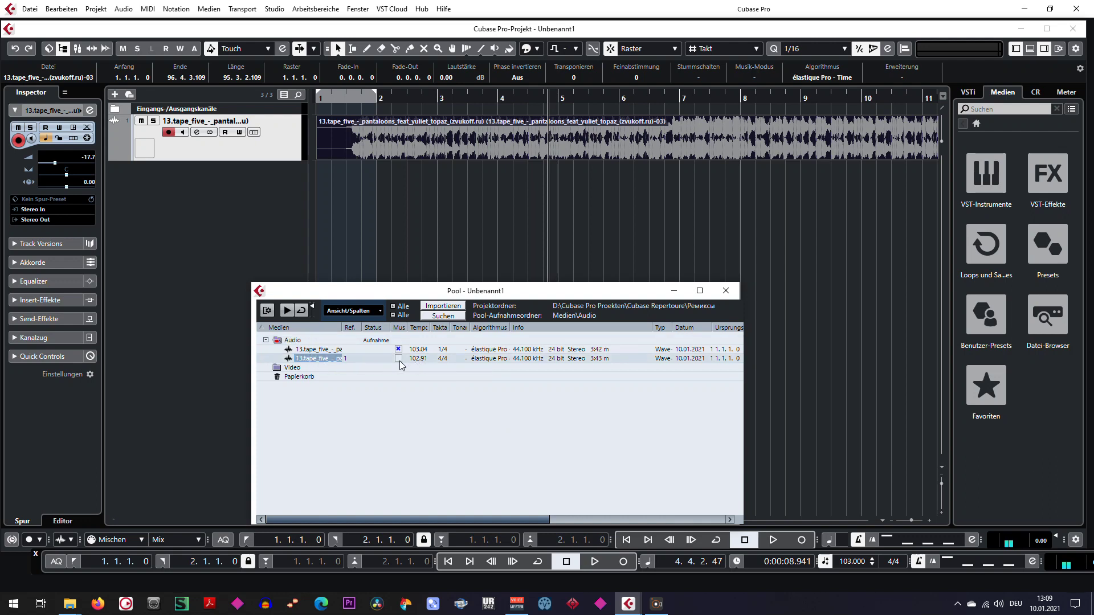
{"action": "left_click", "coordinate": [338, 350]}
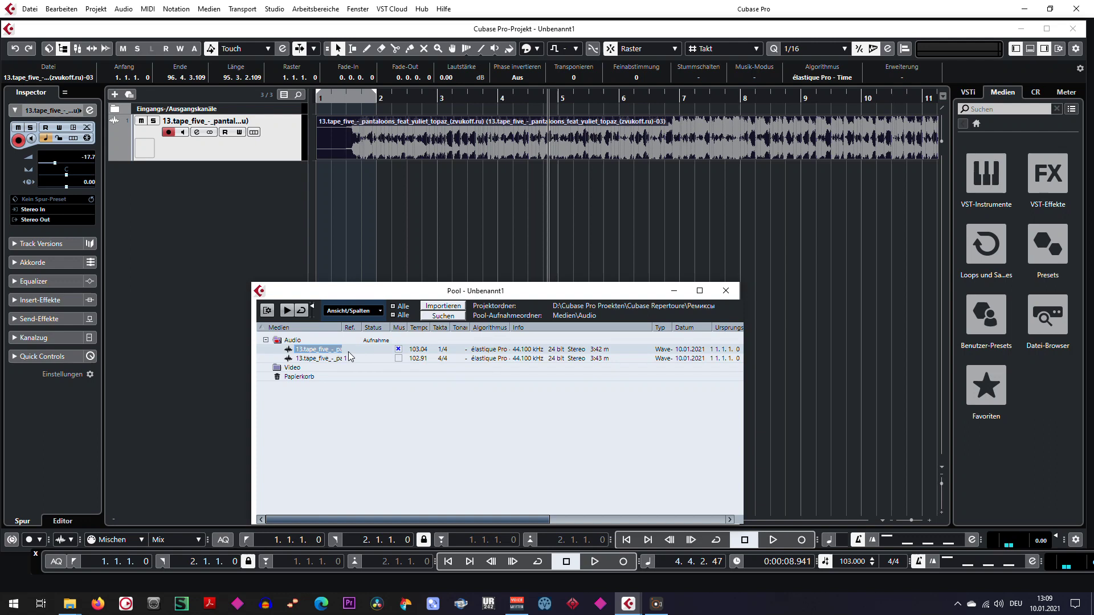
{"action": "key", "text": "Delete"}
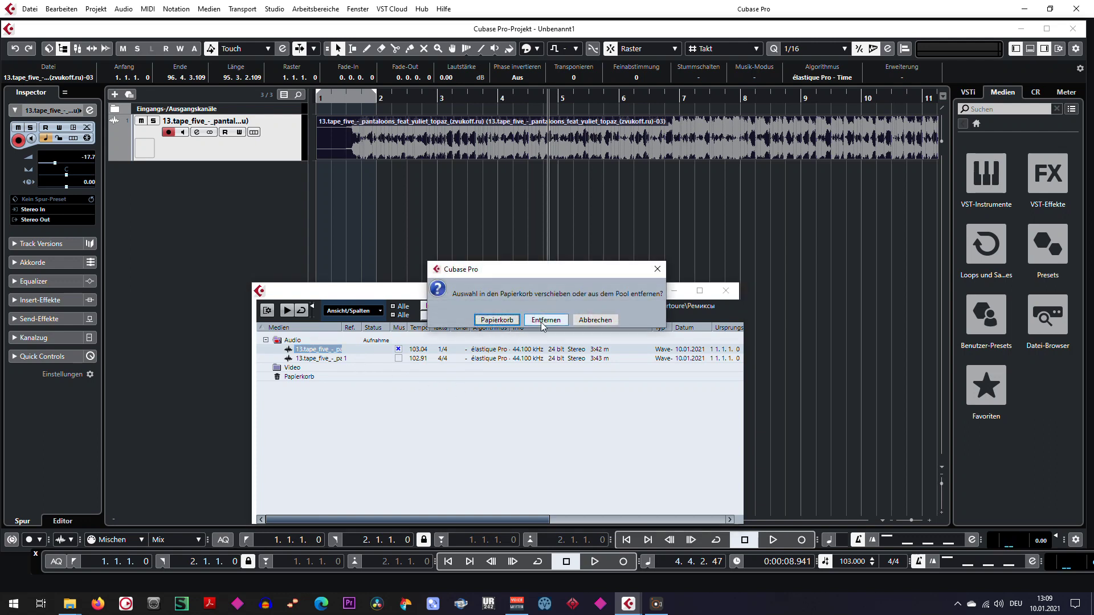
{"action": "left_click", "coordinate": [512, 321]}
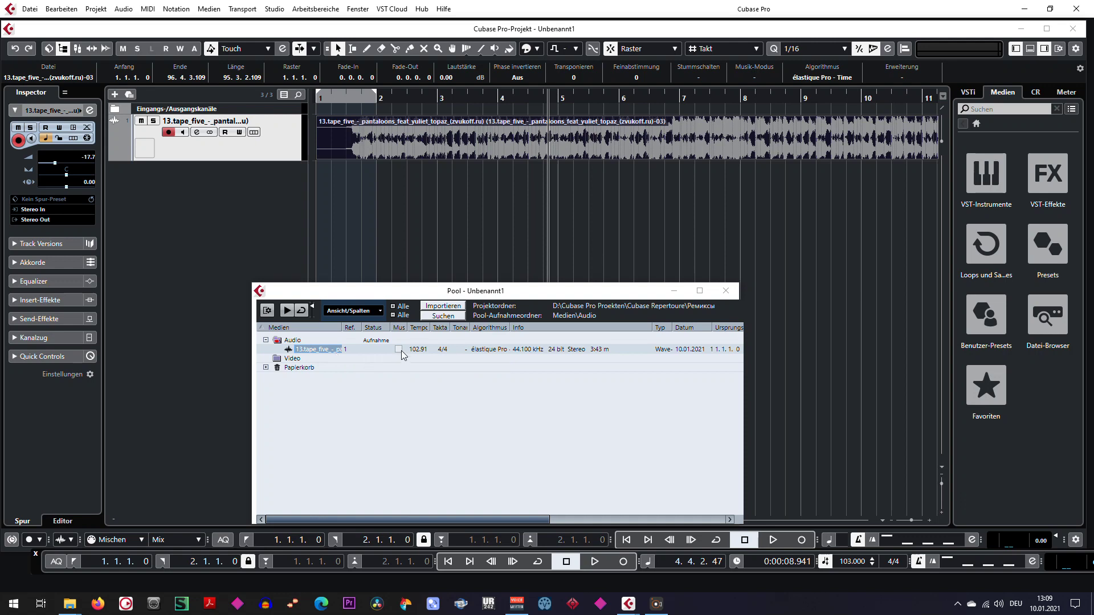
{"action": "left_click", "coordinate": [398, 367]}
{"action": "key", "text": "Delete"}
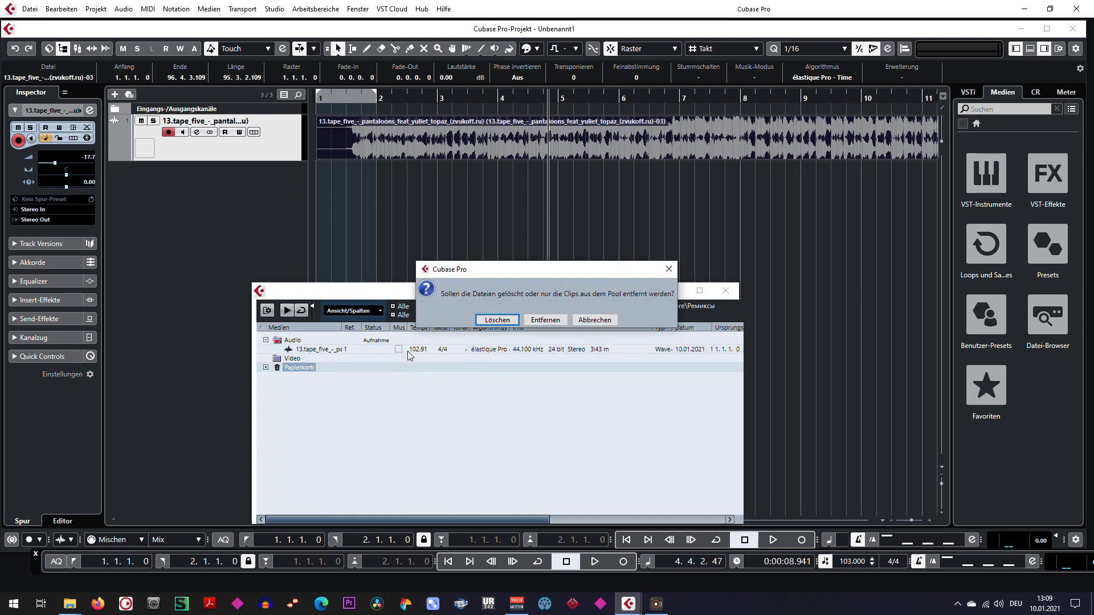
{"action": "left_click", "coordinate": [593, 318]}
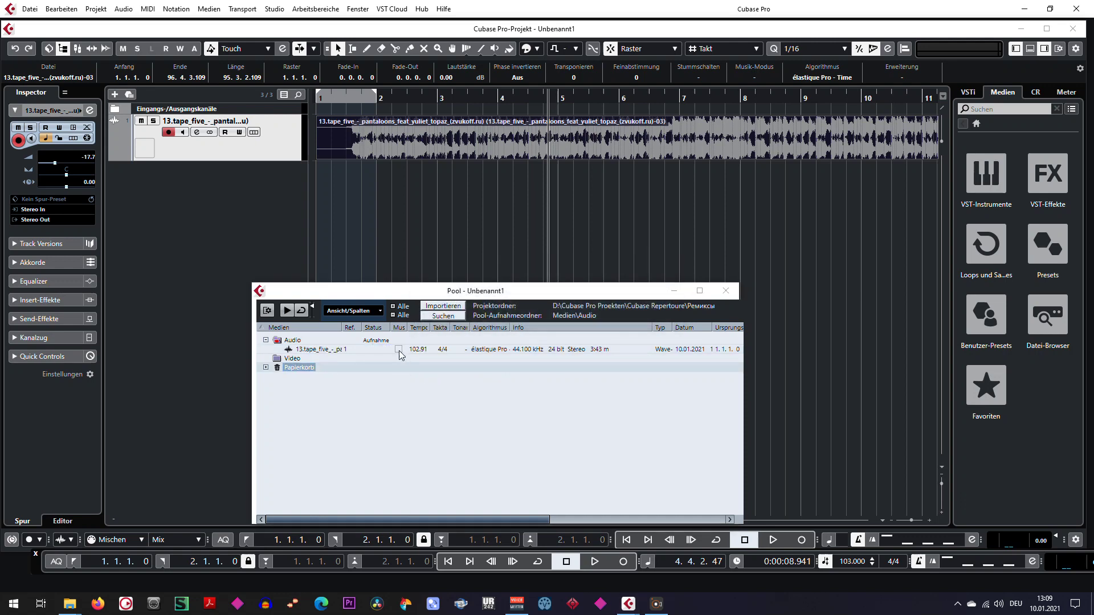
Enable Musical Mode for the song clip in the Pool without renaming it, and play the song briefly.
{"action": "left_click", "coordinate": [399, 350]}
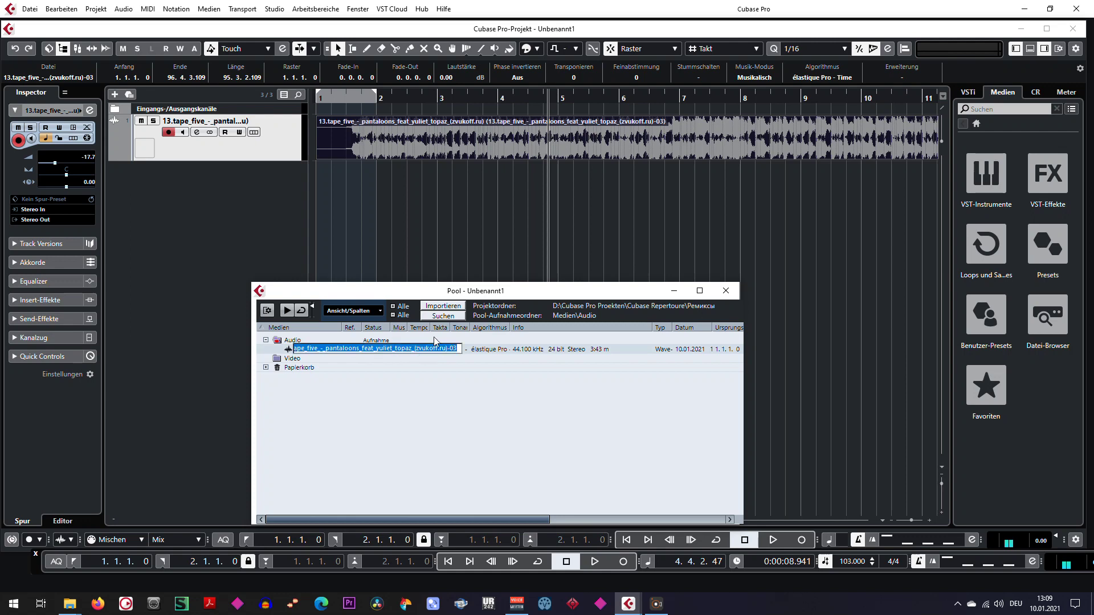
{"action": "key", "text": "Escape"}
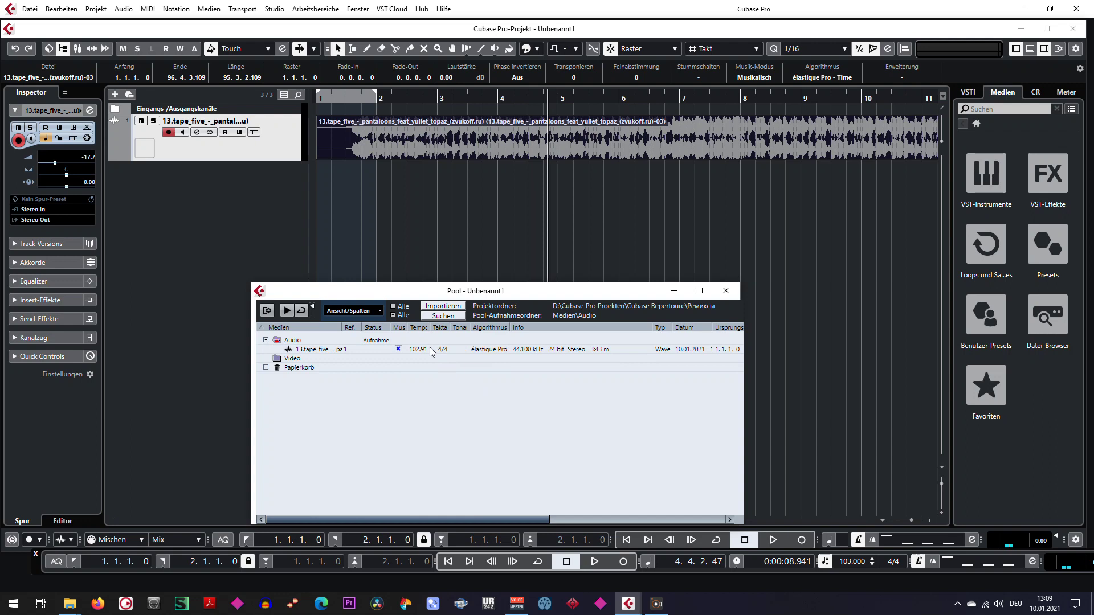
{"action": "key", "text": "space"}
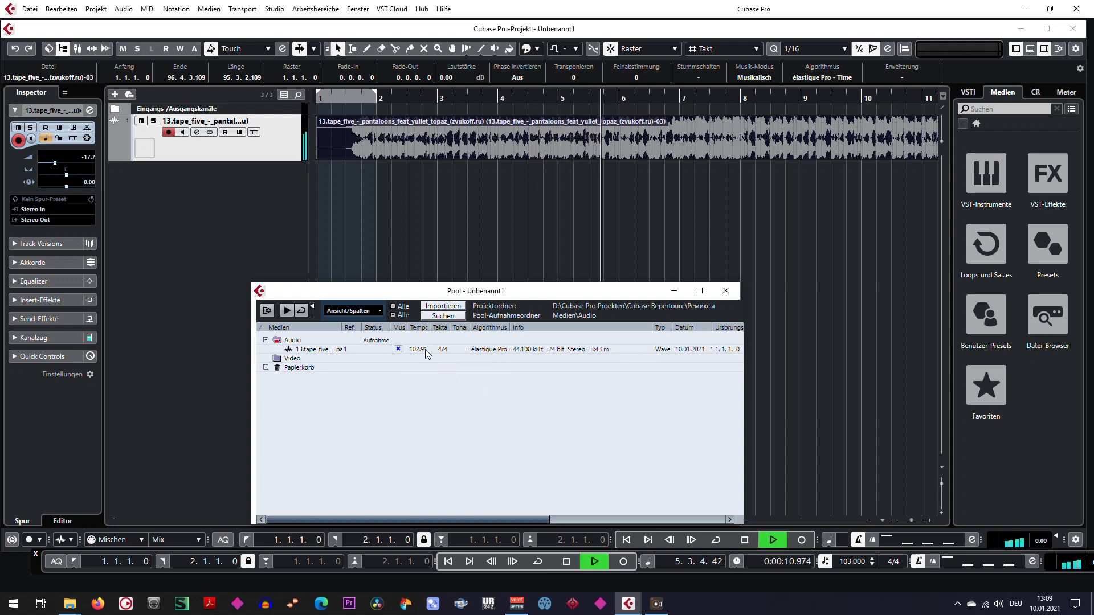
{"action": "key", "text": "space"}
Try to set the song clip's tempo to 103 in the Pool, and close the Pool.
{"action": "double_click", "coordinate": [425, 350]}
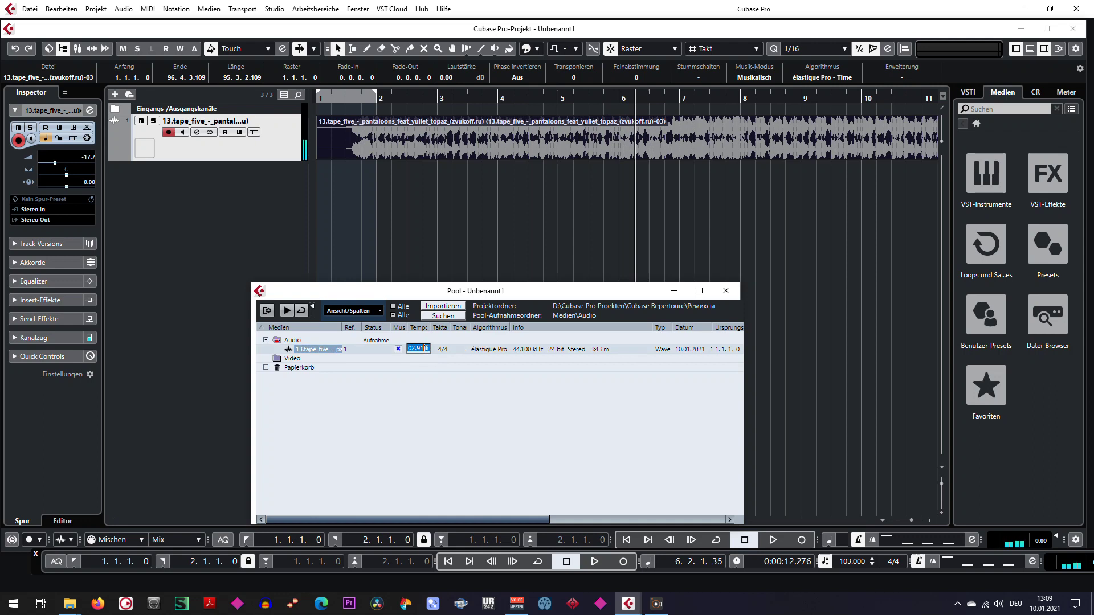
{"action": "type", "text": "103"}
{"action": "key", "text": "Return"}
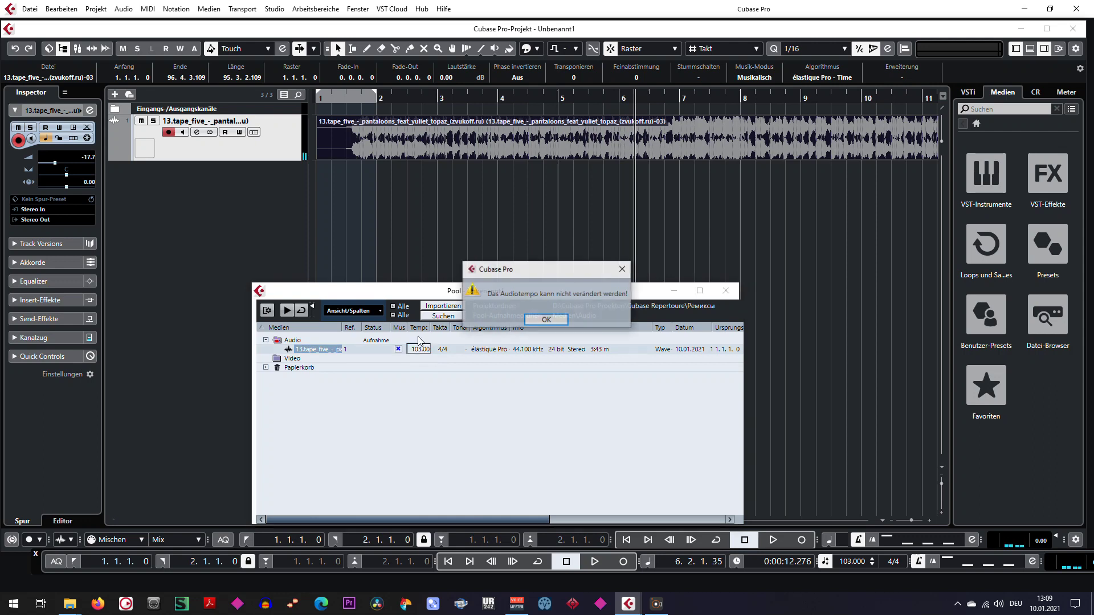
{"action": "left_click", "coordinate": [552, 319]}
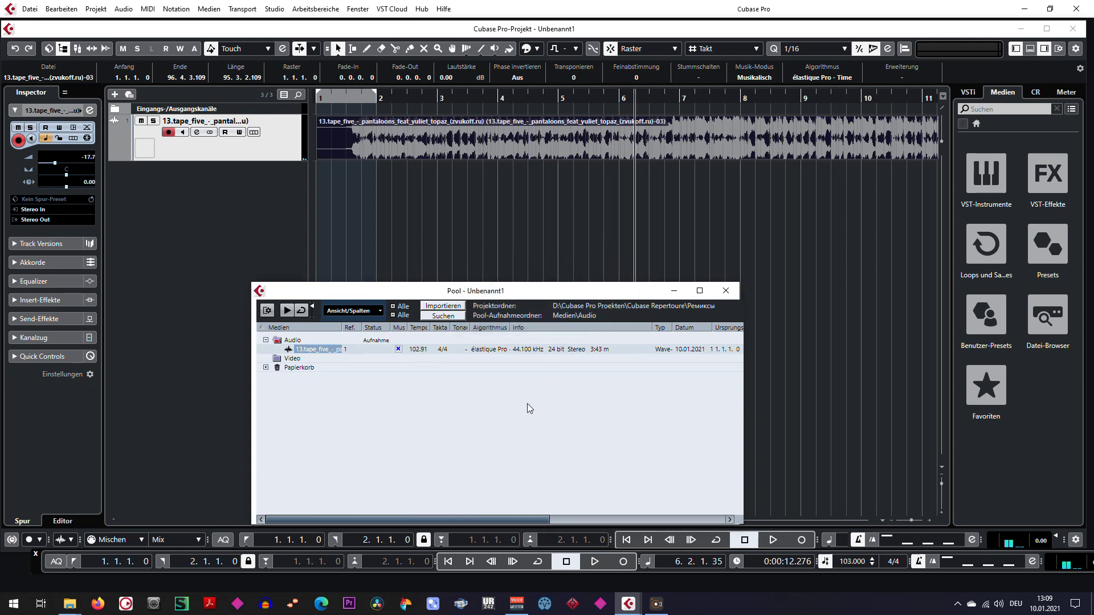
{"action": "left_click", "coordinate": [724, 291]}
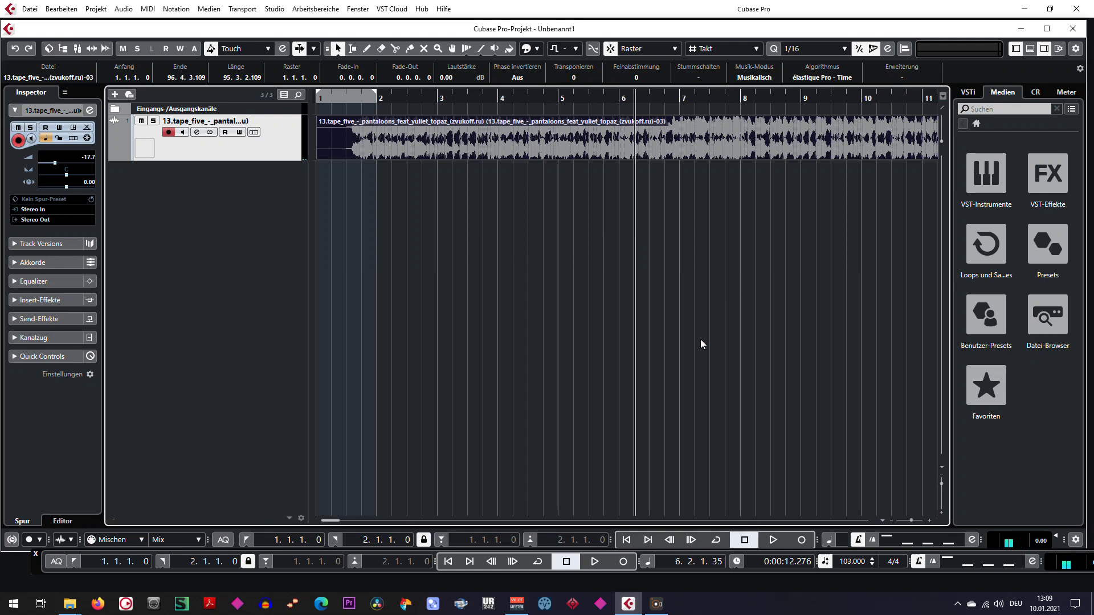
Deselect the song event, play it from the project start, and return the playhead to the start.
{"action": "left_click", "coordinate": [704, 351]}
{"action": "left_click", "coordinate": [447, 561]}
{"action": "key", "text": "space"}
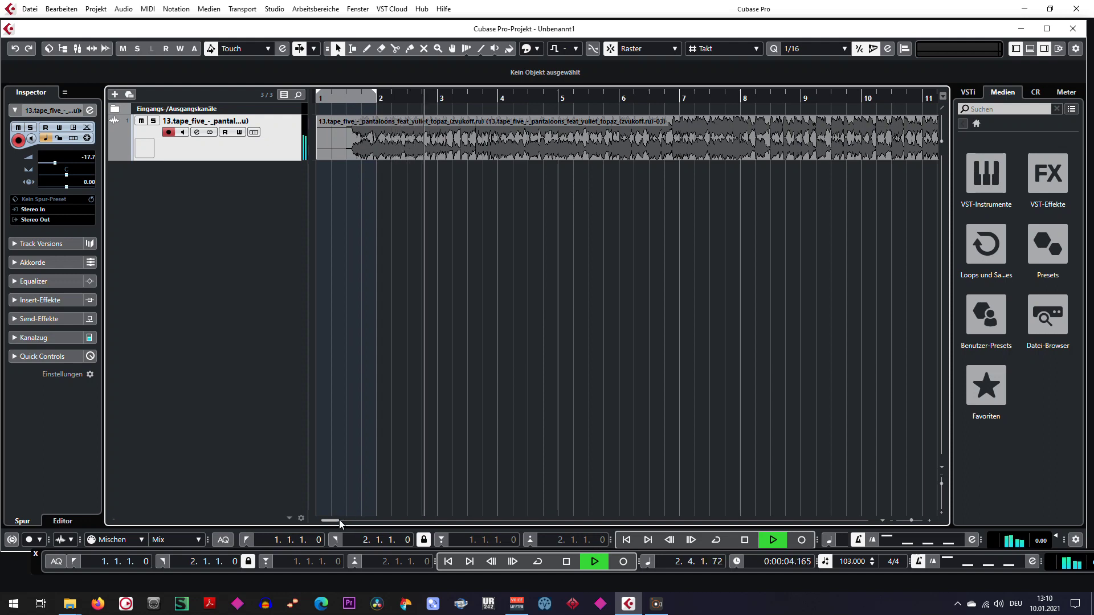
{"action": "mouse_move", "coordinate": [340, 520]}
{"action": "left_mouse_down"}
{"action": "mouse_move", "coordinate": [381, 521]}
{"action": "mouse_move", "coordinate": [330, 520]}
{"action": "left_mouse_up"}
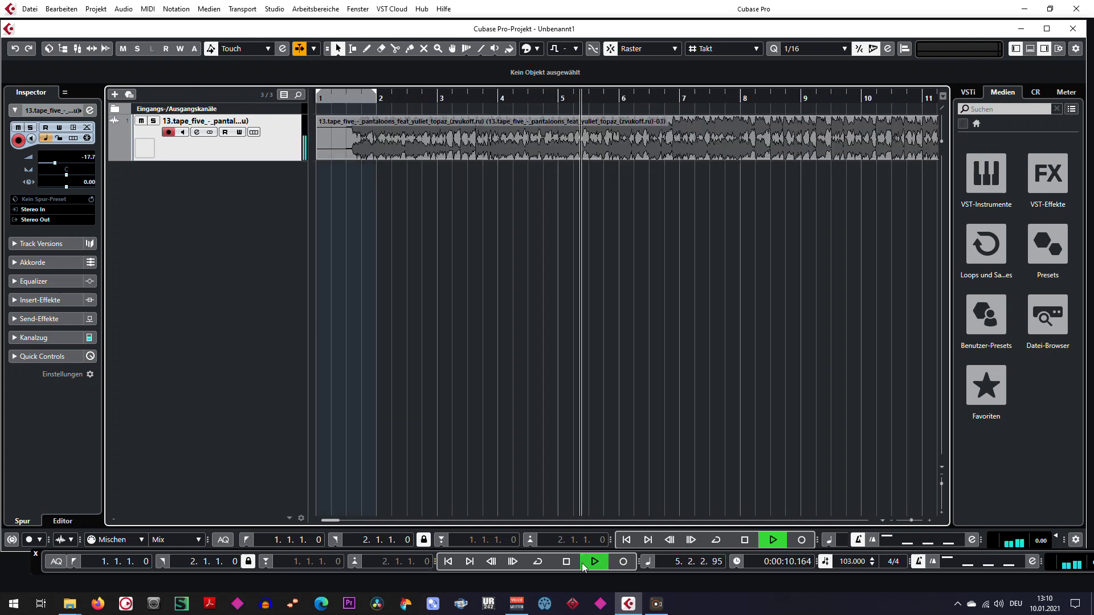
{"action": "key", "text": "space"}
{"action": "left_click", "coordinate": [448, 561]}
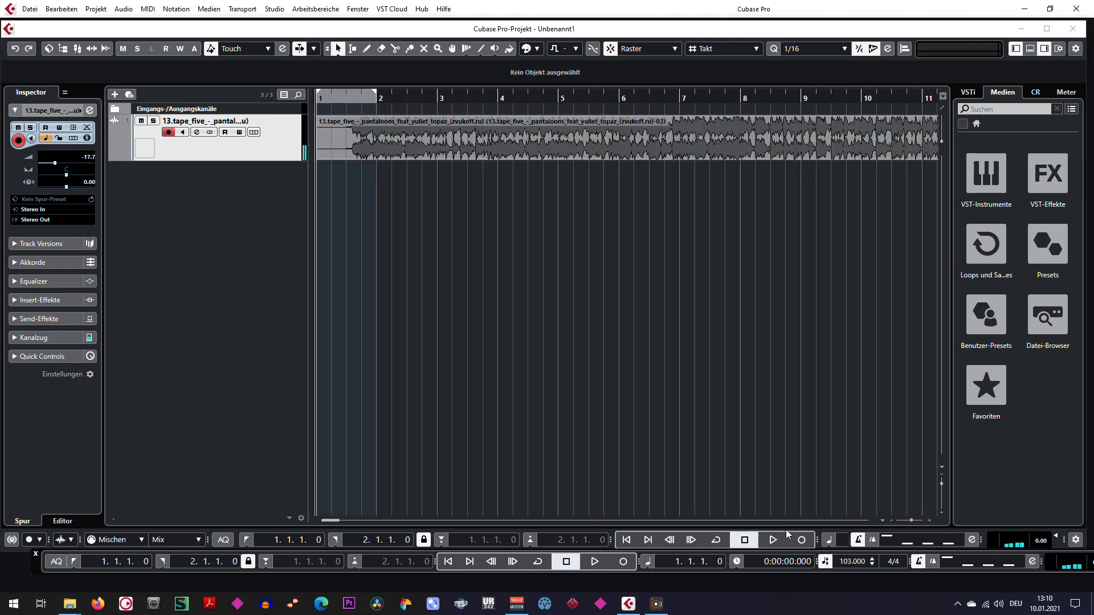
Set the project tempo to 115 BPM and play the song from bar 1.
{"action": "double_click", "coordinate": [848, 560]}
{"action": "type", "text": "1"}
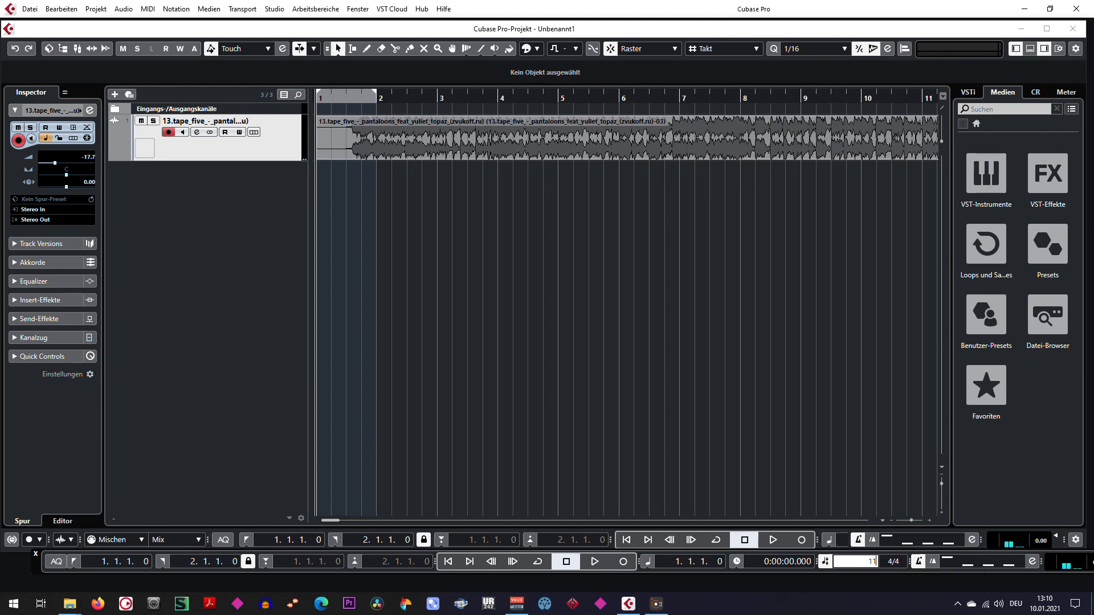
{"action": "type", "text": "15"}
{"action": "key", "text": "Return"}
{"action": "key", "text": "space"}
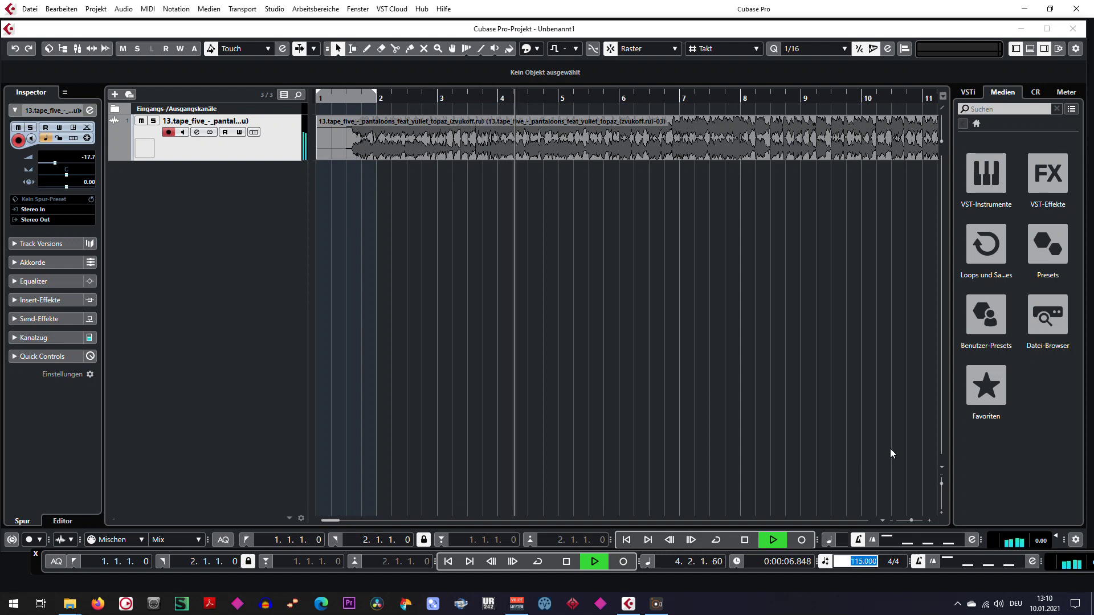
Set the project tempo to 120 BPM during playback, restart the song from the beginning, and stop it.
{"action": "type", "text": "120"}
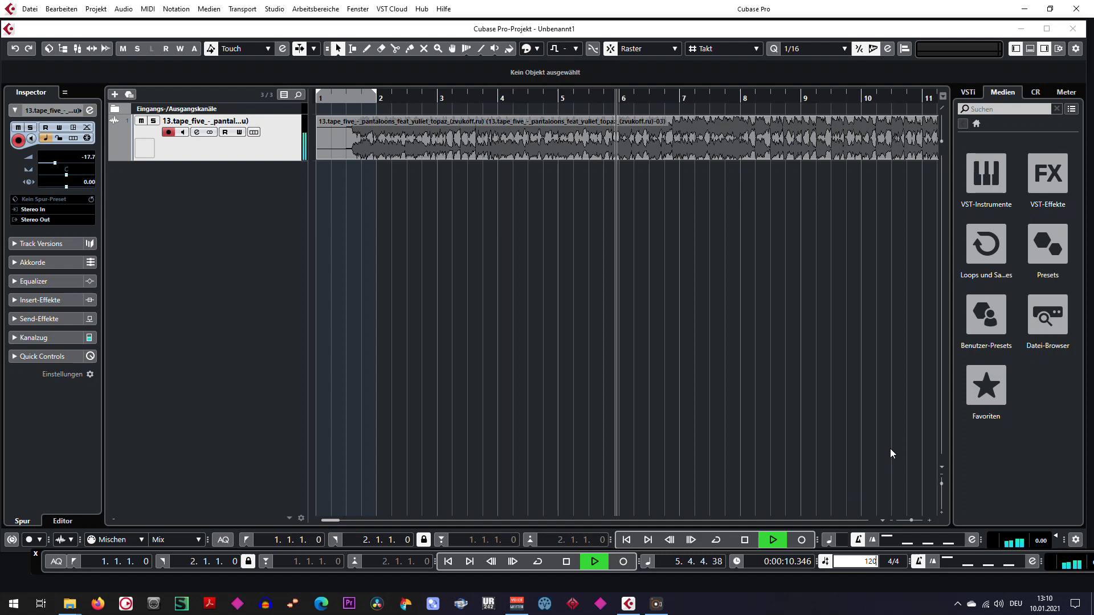
{"action": "key", "text": "Return"}
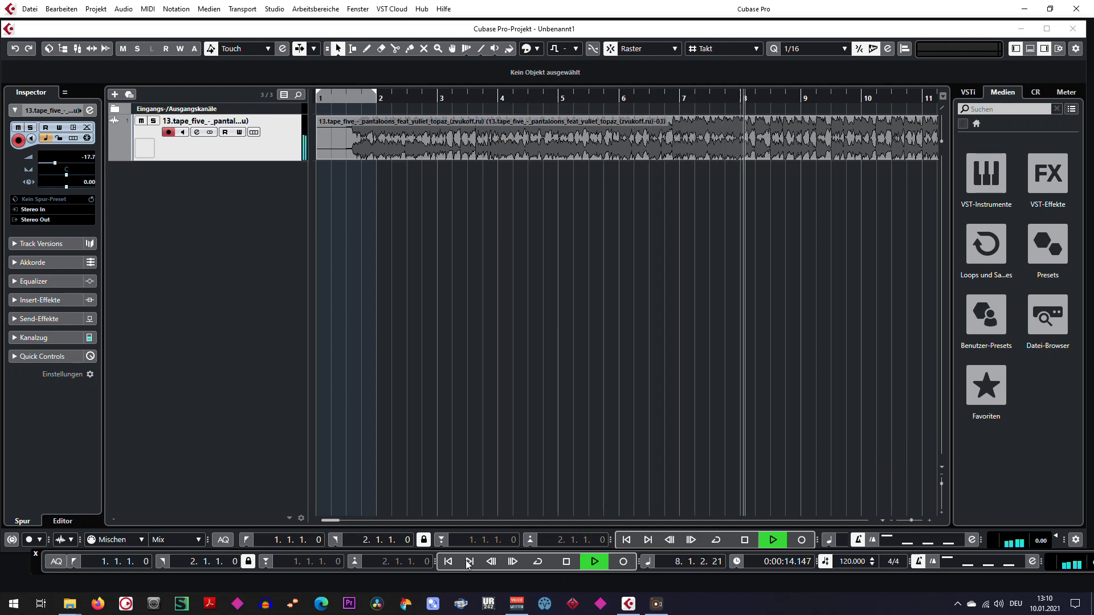
{"action": "left_click", "coordinate": [448, 562]}
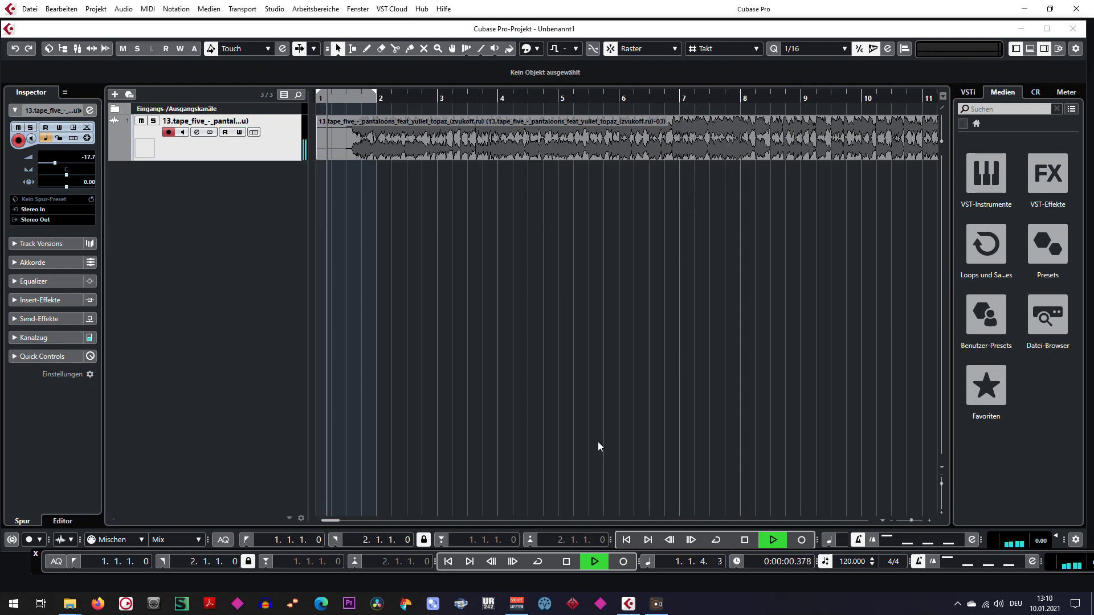
{"action": "key", "text": "space"}
Set the project tempo to 103 BPM, play the song briefly, and return the playhead to bar 1.
{"action": "double_click", "coordinate": [846, 563]}
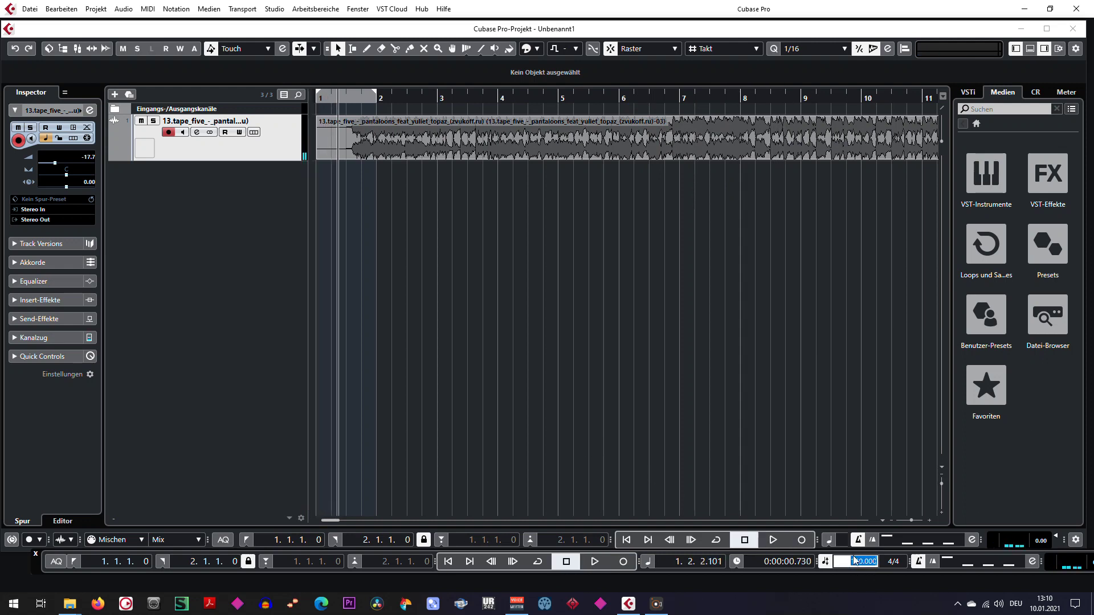
{"action": "type", "text": "103"}
{"action": "key", "text": "Return"}
{"action": "key", "text": "space"}
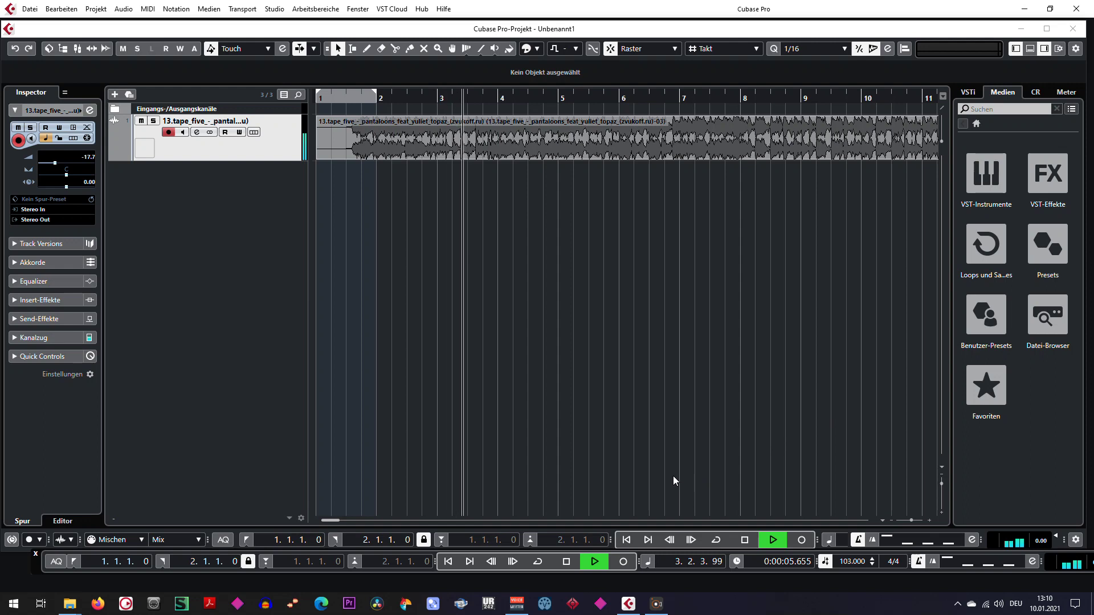
{"action": "key", "text": "space"}
{"action": "left_click", "coordinate": [569, 564]}
{"action": "left_click", "coordinate": [448, 562]}
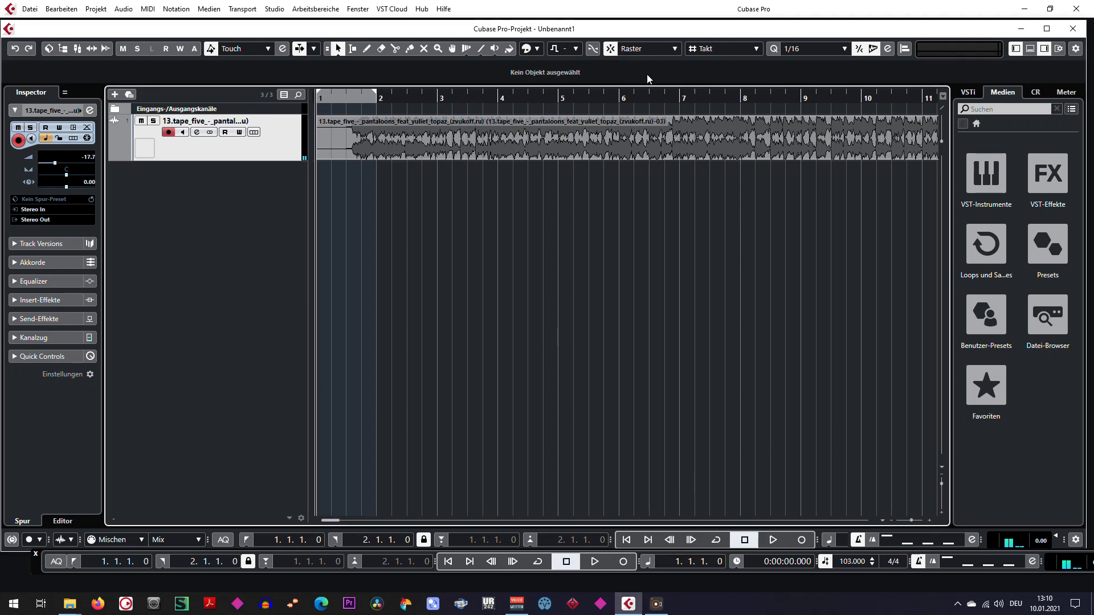
Remove the song track and the Eingangs-/Ausgangskanäle folder from the project.
{"action": "left_click", "coordinate": [700, 152]}
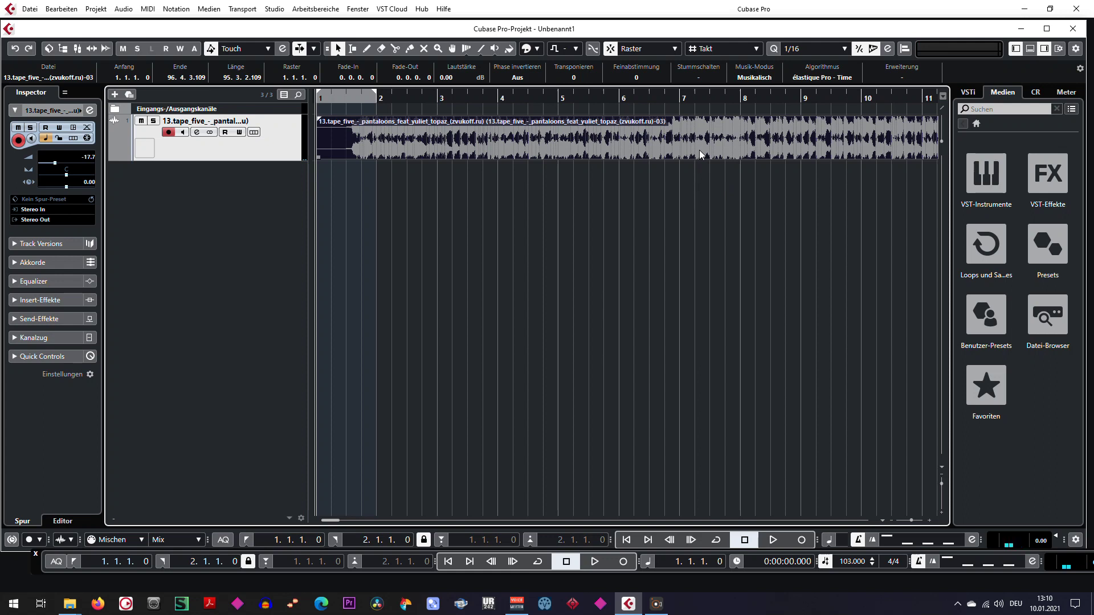
{"action": "key", "text": "ctrl+z"}
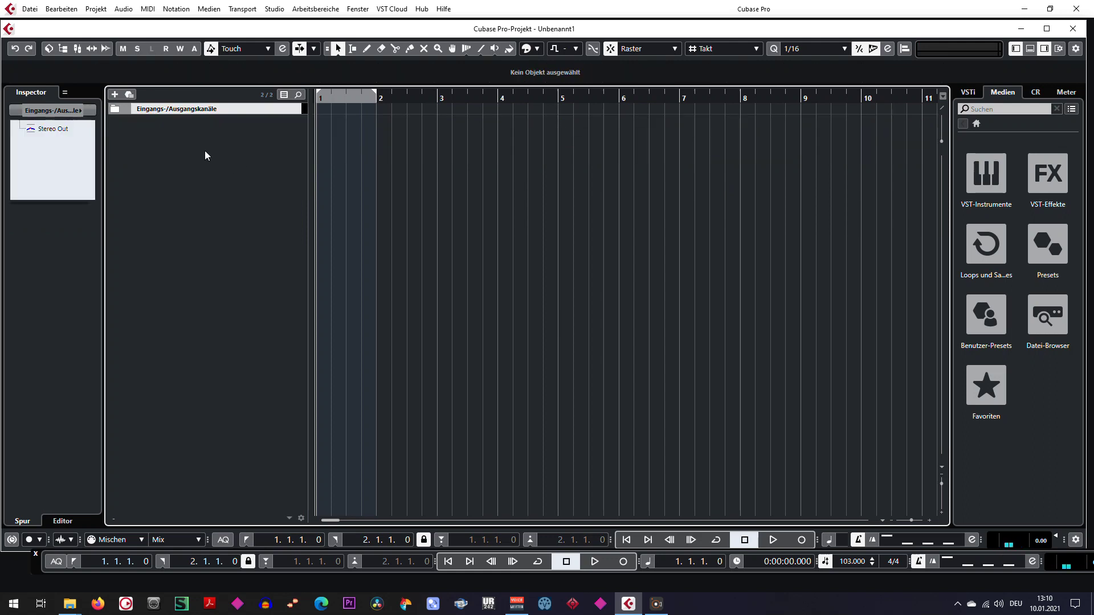
{"action": "key", "text": "ctrl+z"}
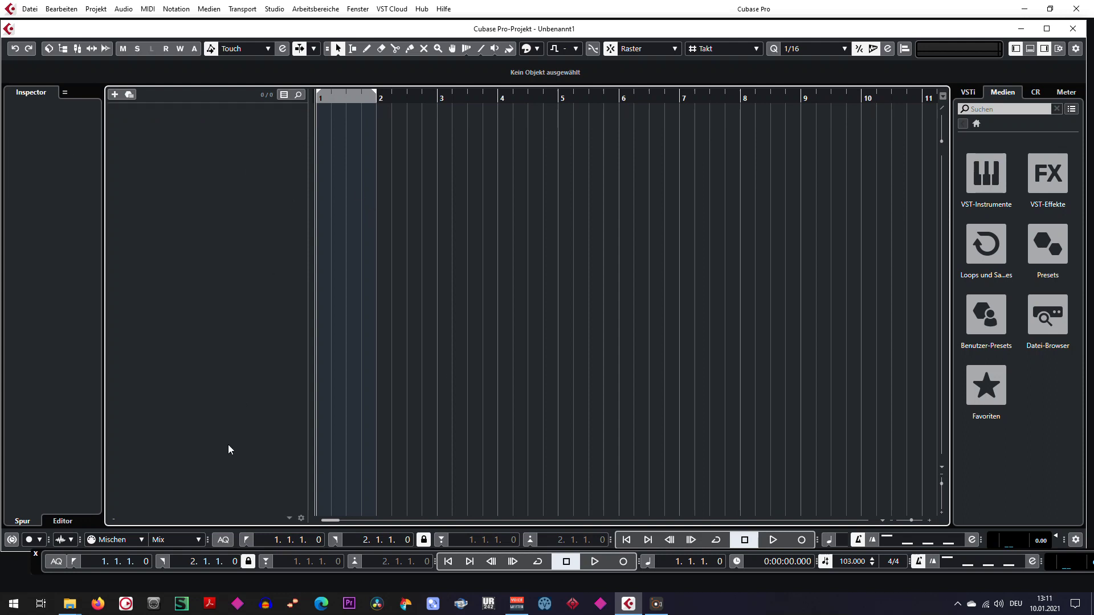
Switch to MixMeister BPM Analyzer, analyze the song in the desktop folder Tape Five, and close the analyzer.
{"action": "left_click", "coordinate": [1023, 9]}
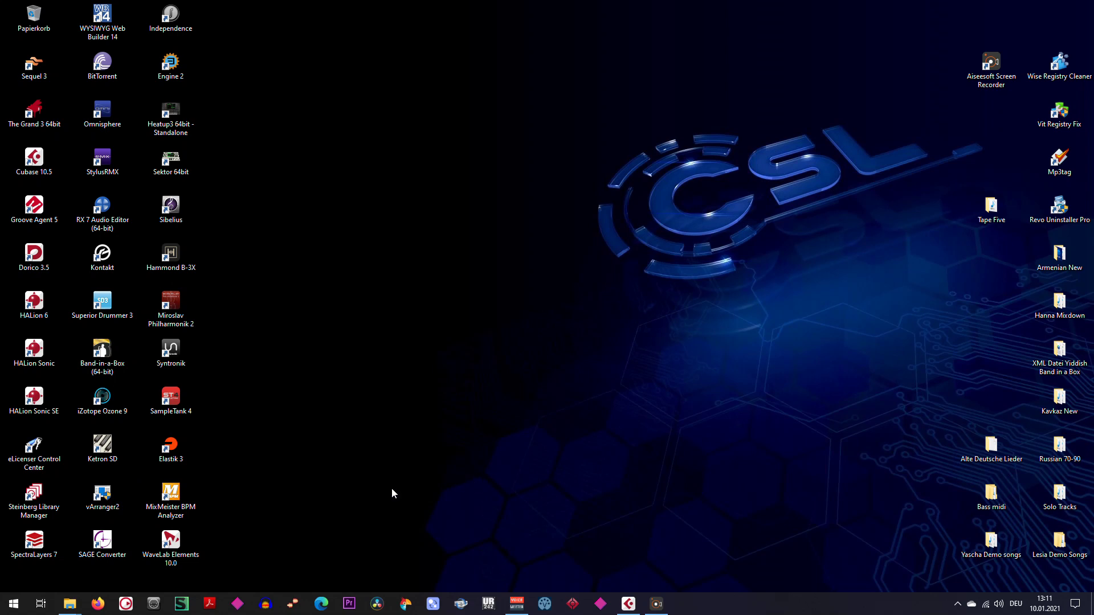
{"action": "left_click", "coordinate": [169, 497]}
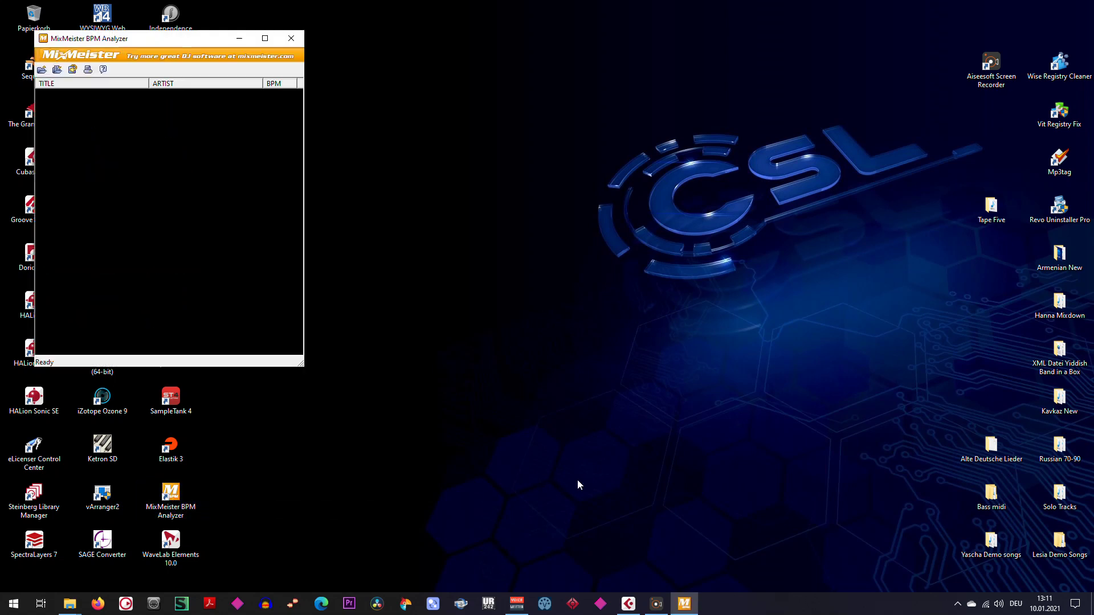
{"action": "left_click_drag", "start_coordinate": [186, 43], "coordinate": [470, 155]}
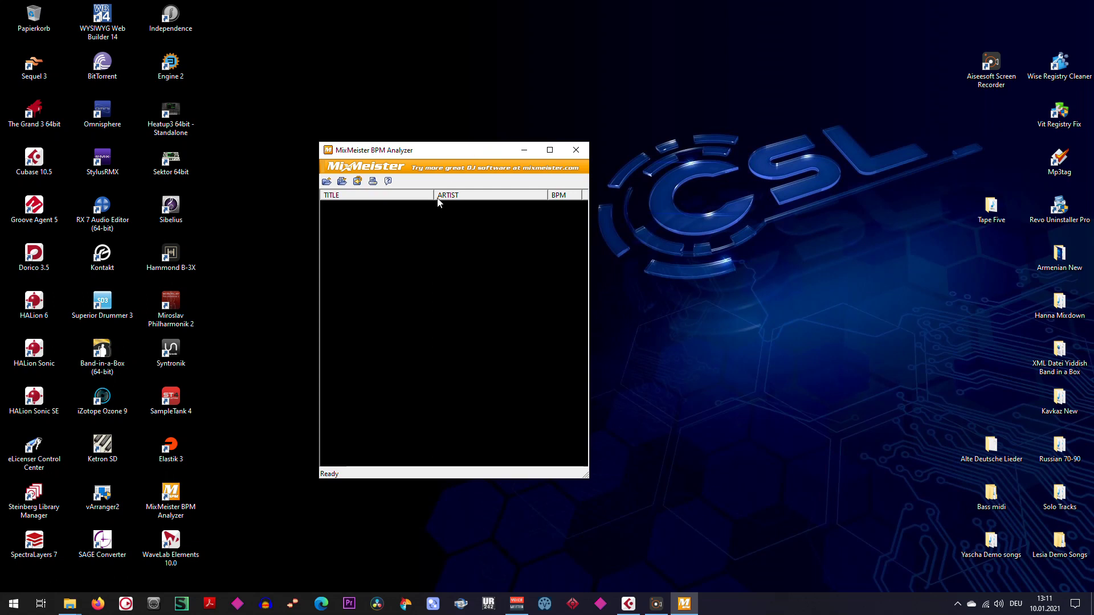
{"action": "left_click", "coordinate": [327, 182]}
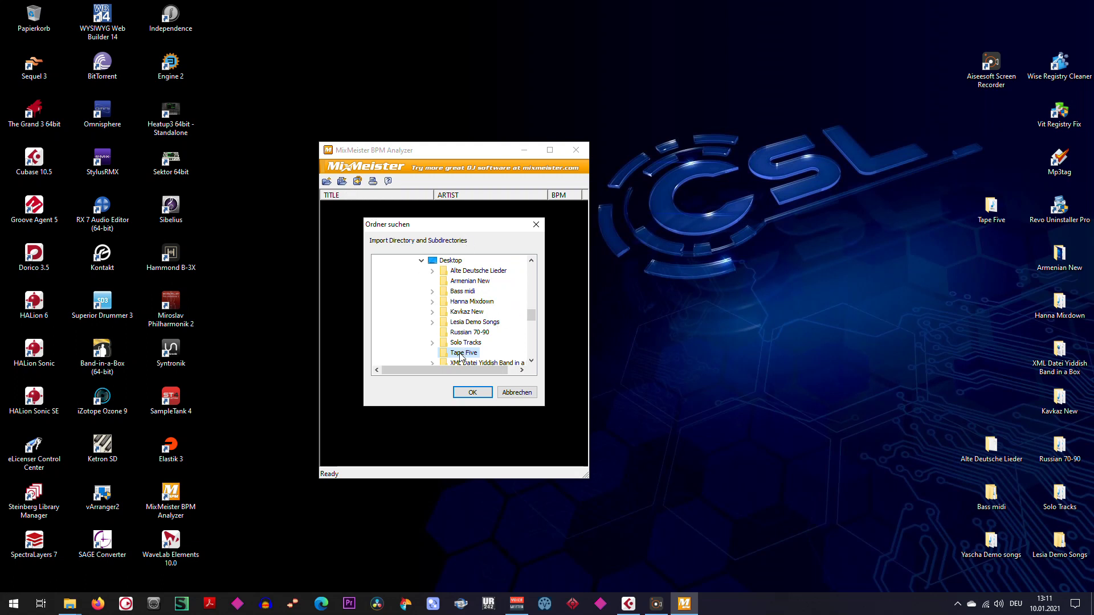
{"action": "left_click", "coordinate": [473, 393]}
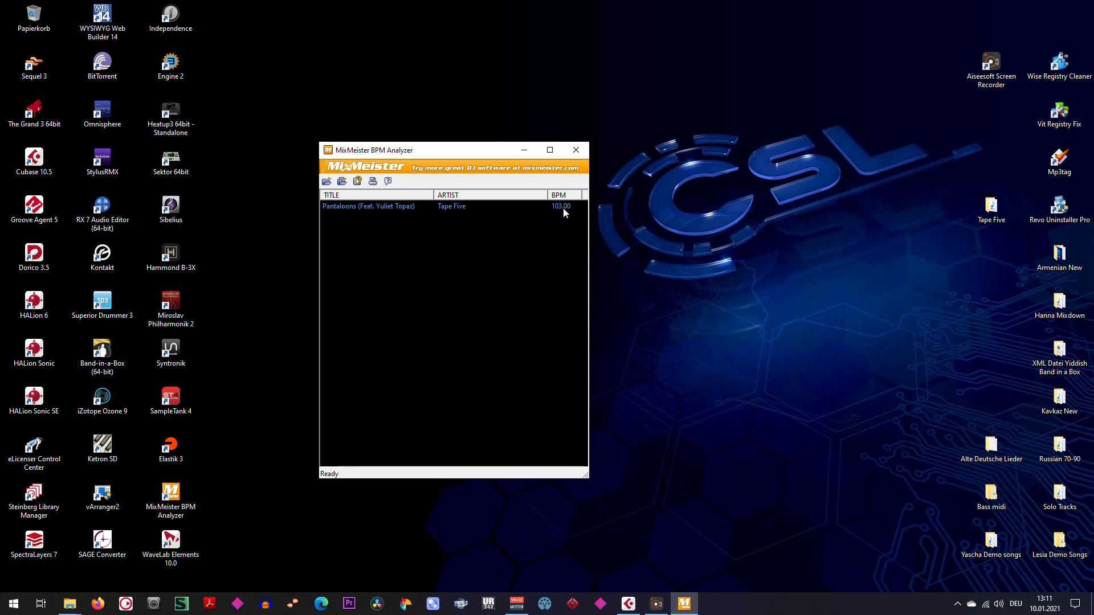
{"action": "left_click", "coordinate": [575, 152]}
{"action": "left_click", "coordinate": [590, 376]}
Return to Cubase and import the Pantaloons audio file from the Tape Five folder into the empty project.
{"action": "left_click", "coordinate": [627, 605]}
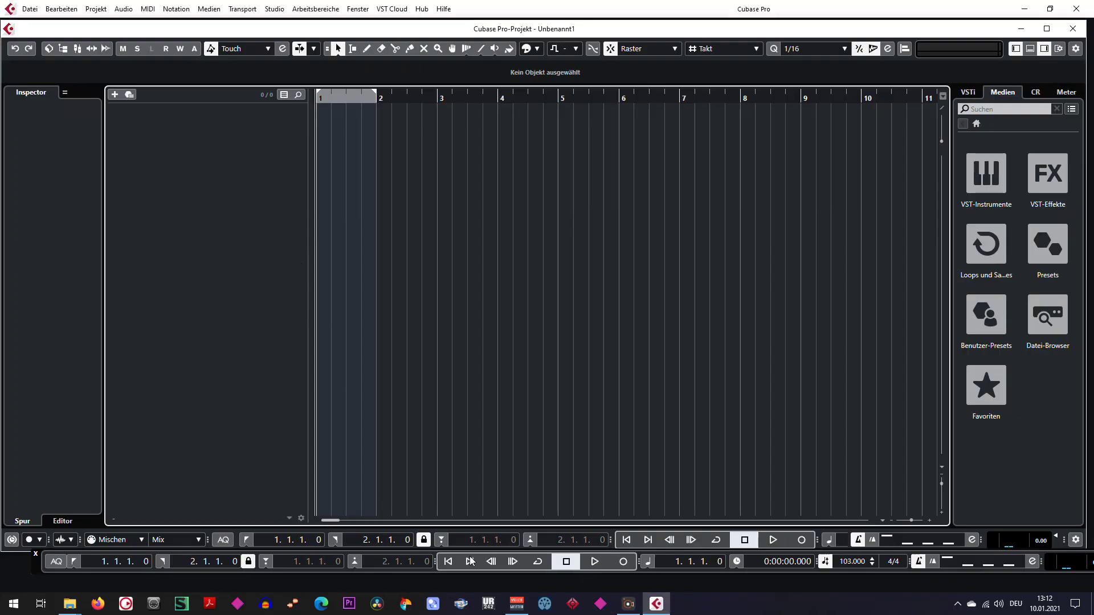
{"action": "left_click", "coordinate": [30, 8]}
{"action": "mouse_move", "coordinate": [69, 174]}
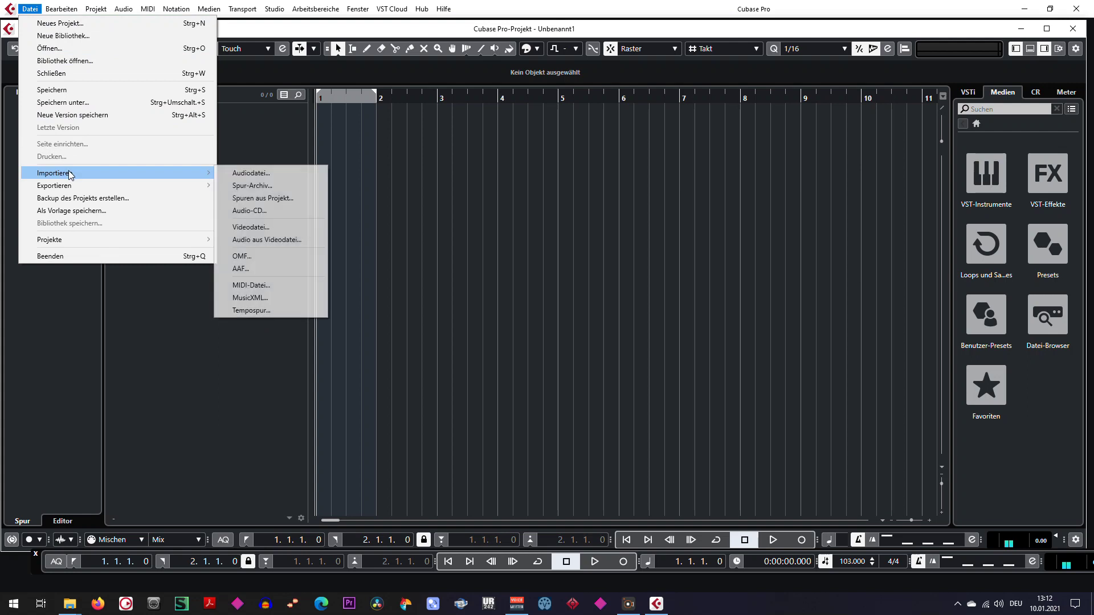
{"action": "left_click", "coordinate": [302, 174]}
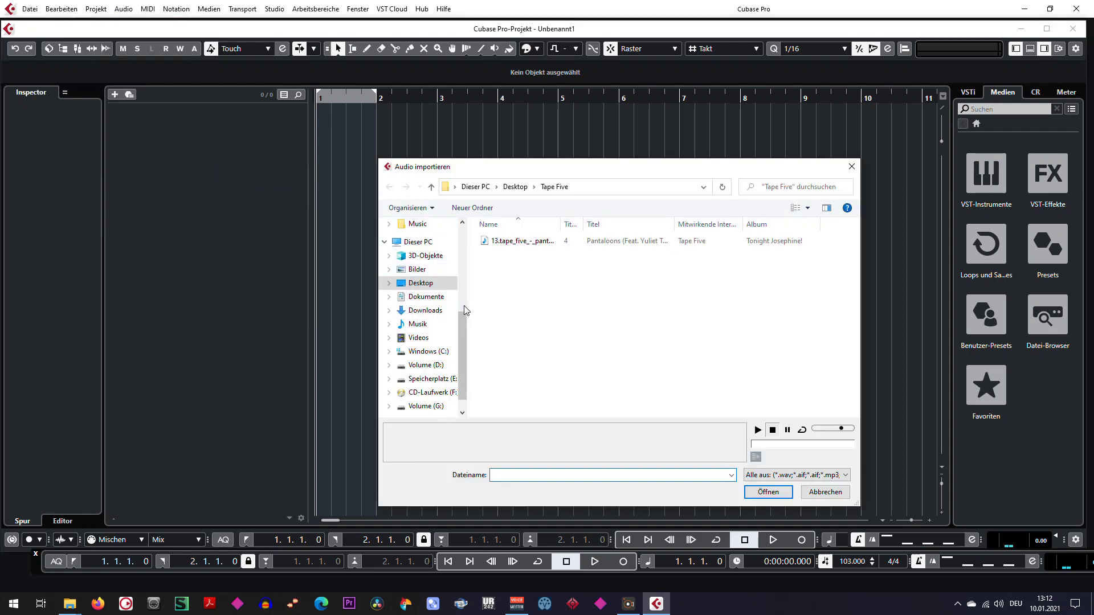
{"action": "double_click", "coordinate": [529, 241]}
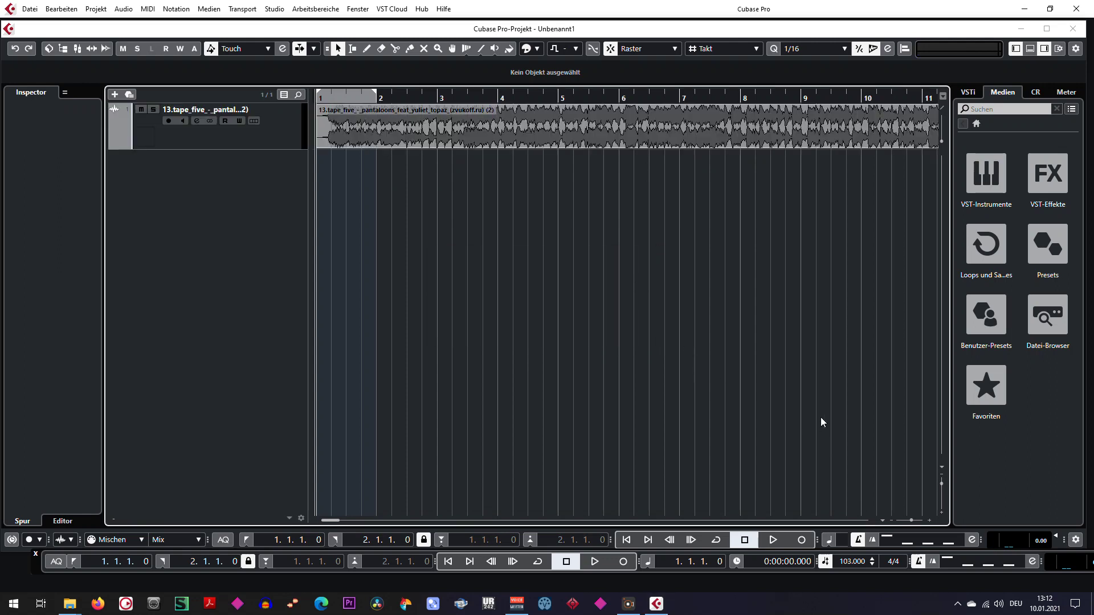
Move the imported song event to start at about 1.2.4.56, and set the project tempo to 103 BPM.
{"action": "left_click_drag", "start_coordinate": [910, 521], "coordinate": [913, 521]}
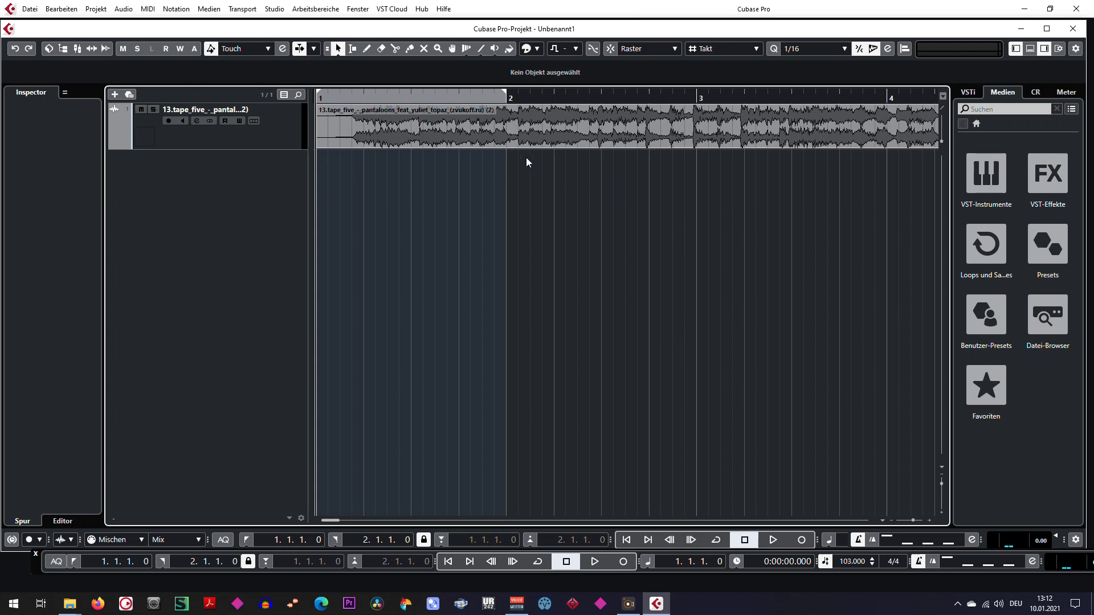
{"action": "left_click_drag", "start_coordinate": [505, 142], "coordinate": [592, 147]}
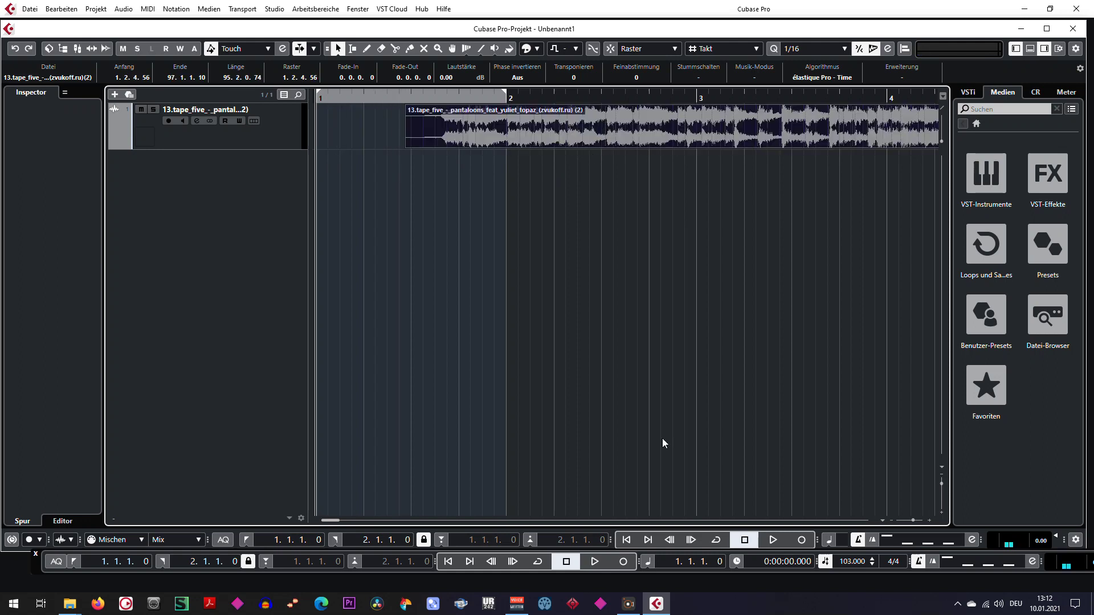
{"action": "scroll", "coordinate": [854, 566], "scroll_direction": "up", "scroll_amount": 1}
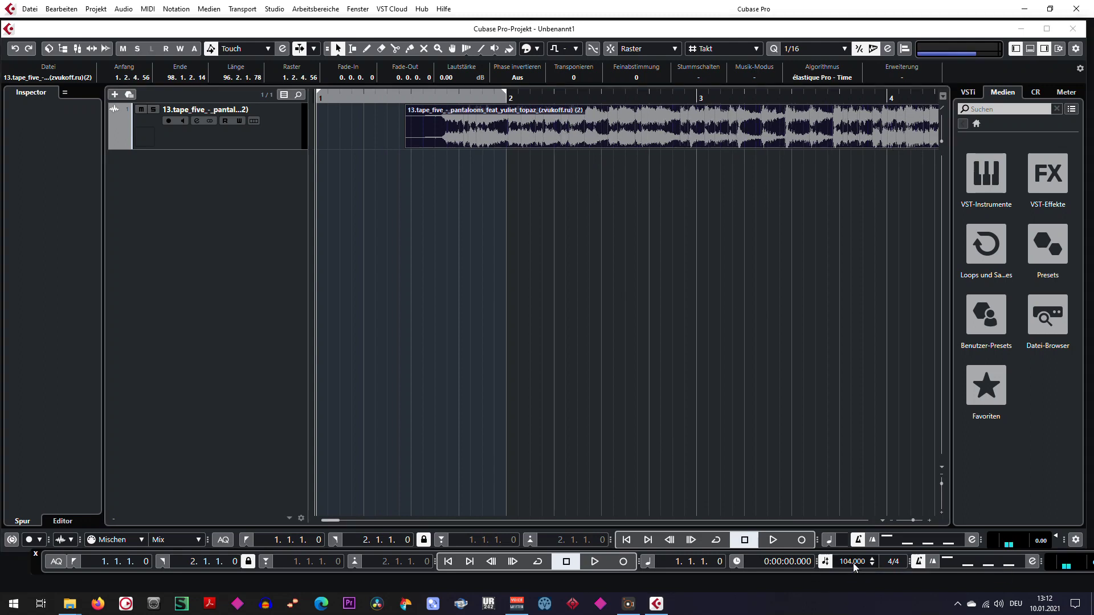
{"action": "left_click", "coordinate": [854, 564]}
{"action": "type", "text": "103"}
{"action": "key", "text": "Return"}
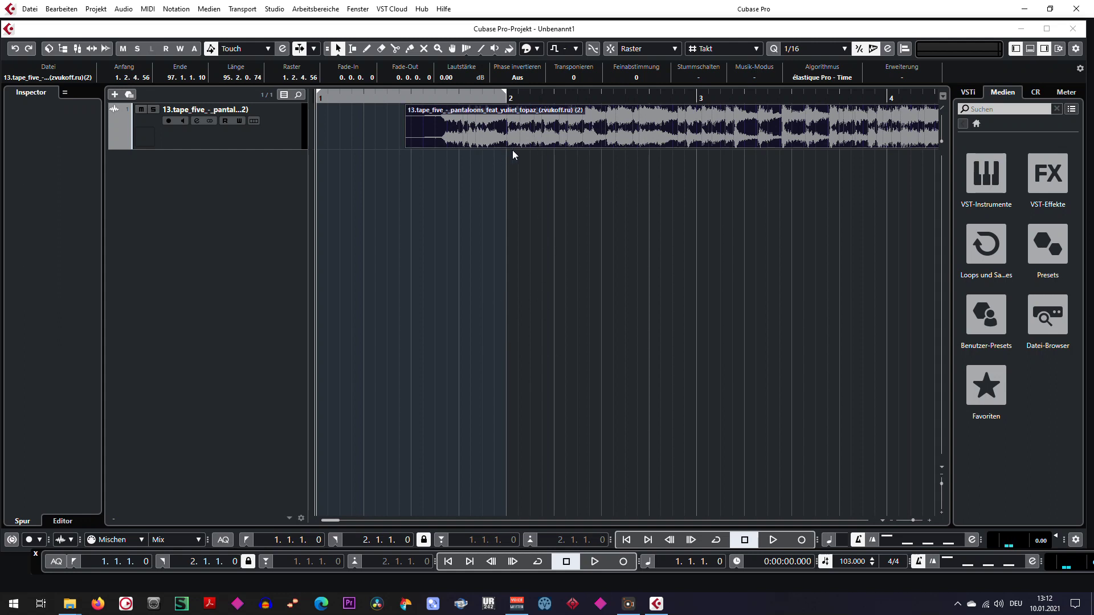
Play the moved song briefly from bar 2 to check its alignment with the grid.
{"action": "left_click", "coordinate": [505, 97]}
{"action": "key", "text": "space"}
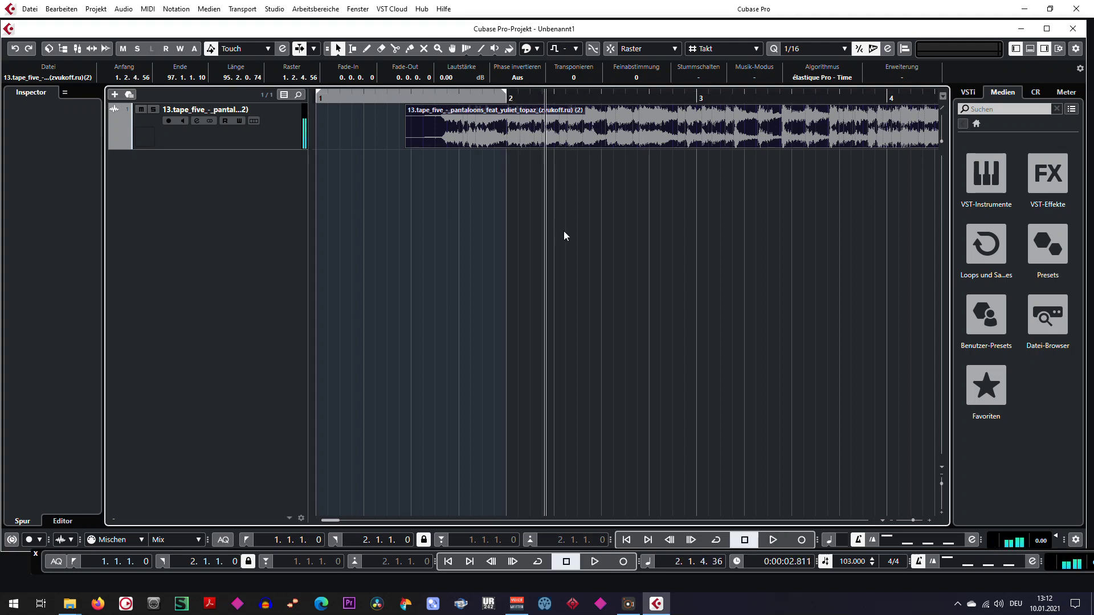
Lower the Pantaloons track's fader in the MixConsole to -16.4 dB while the song plays, and return to the project start.
{"action": "key", "text": "F3"}
{"action": "left_click_drag", "start_coordinate": [402, 310], "coordinate": [420, 366]}
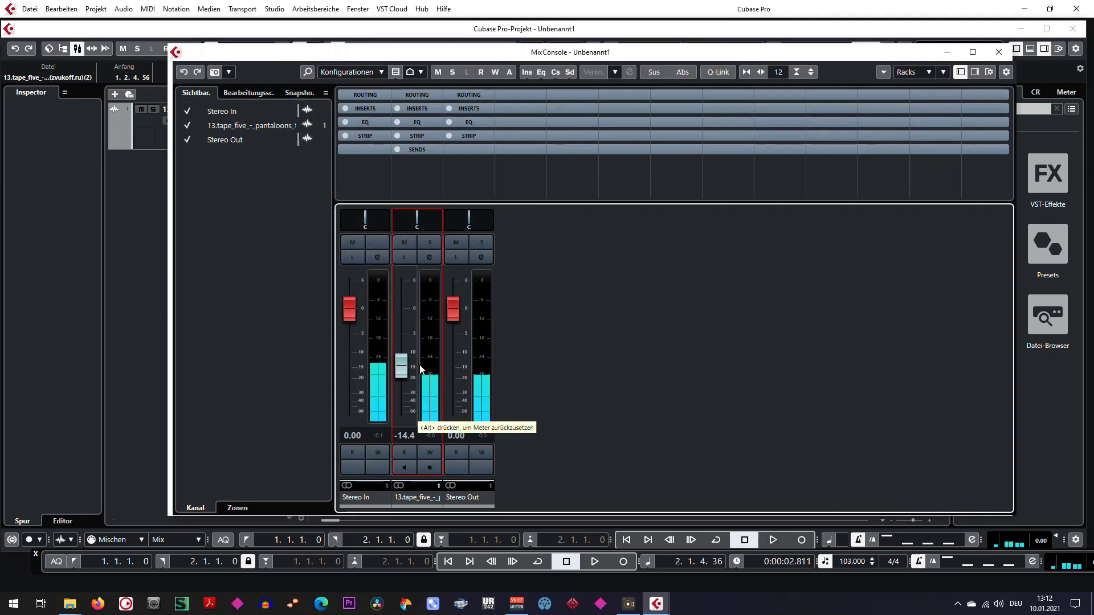
{"action": "key", "text": "space"}
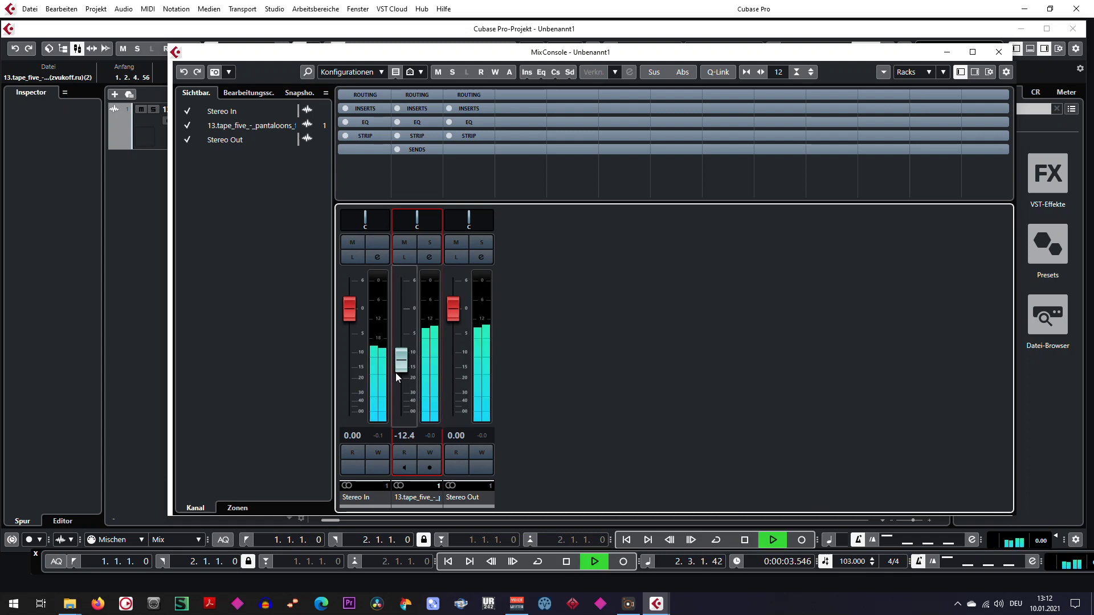
{"action": "left_click_drag", "start_coordinate": [402, 372], "coordinate": [402, 382]}
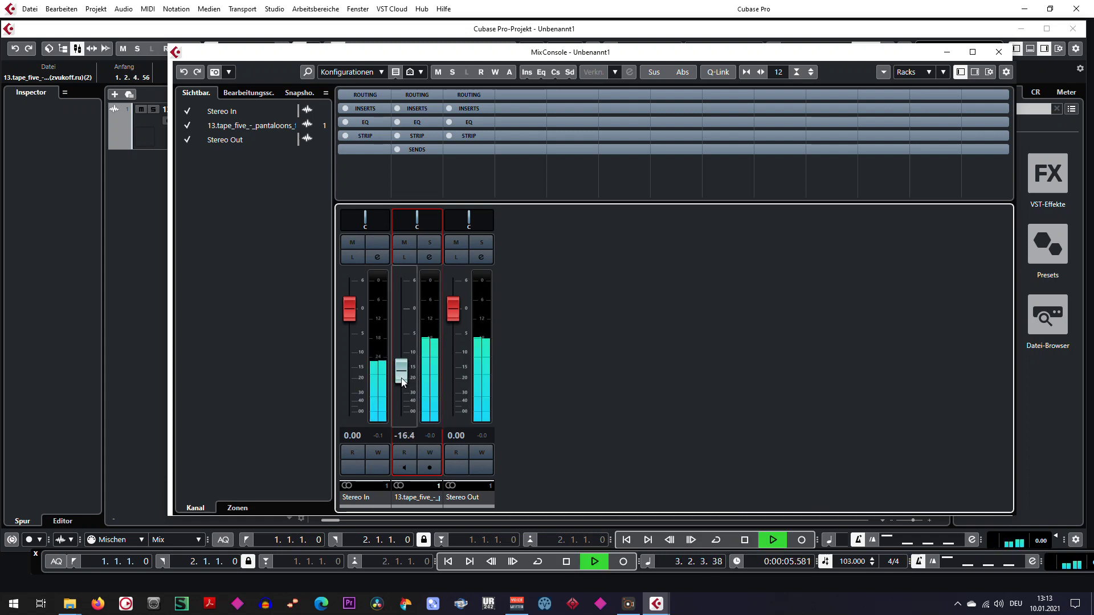
{"action": "left_click", "coordinate": [998, 52]}
{"action": "key", "text": "space"}
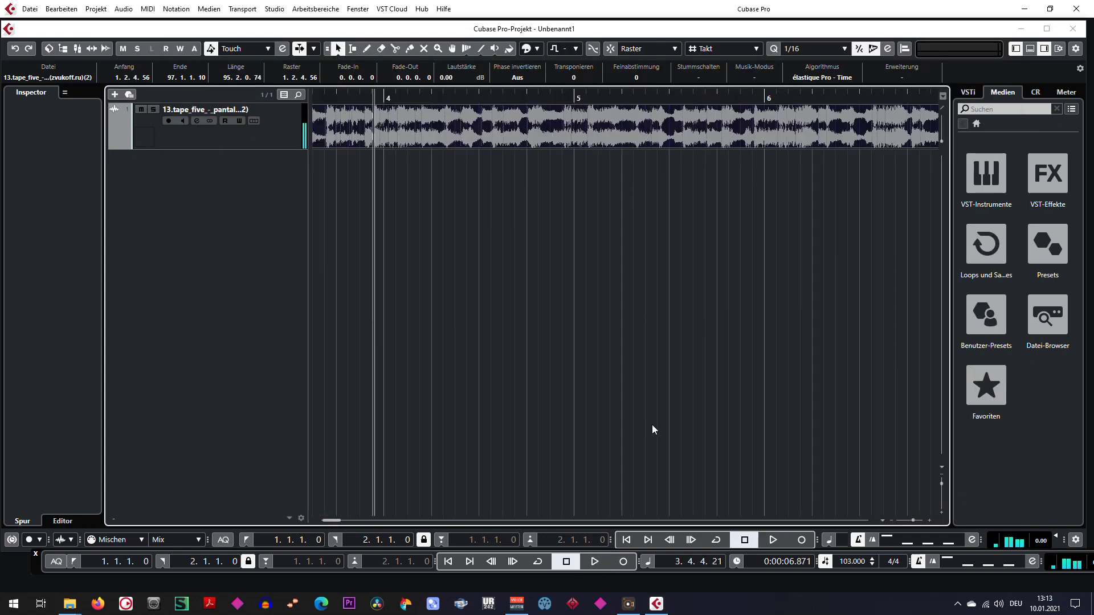
{"action": "left_click", "coordinate": [453, 562]}
{"action": "left_click", "coordinate": [610, 289]}
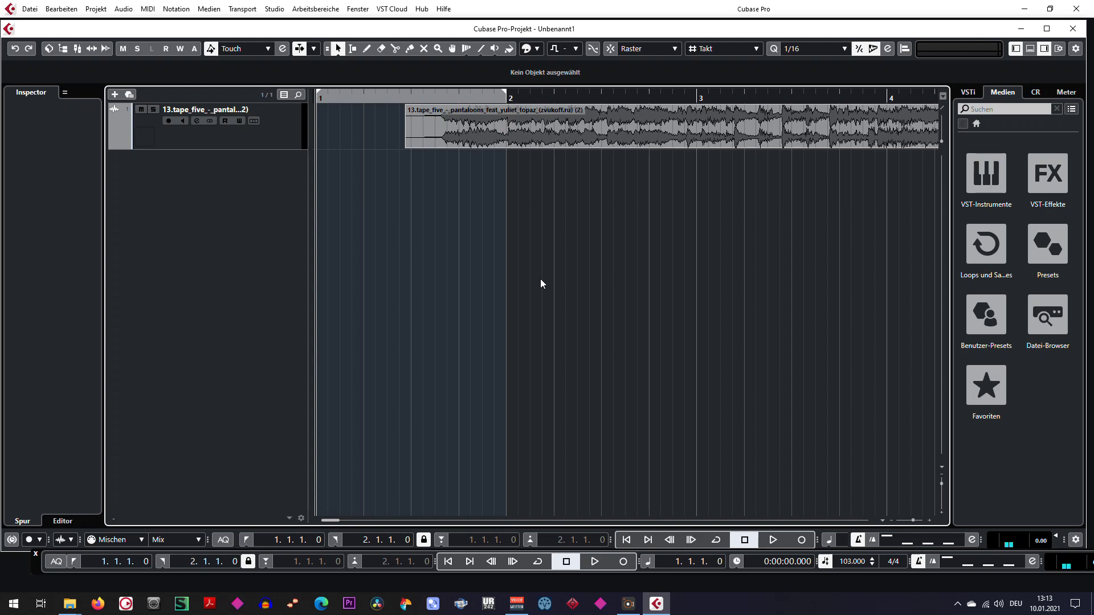
Open the Pool and remove the unused duplicate song clip with the 102.91 BPM tempo from it permanently.
{"action": "key", "text": "ctrl+p"}
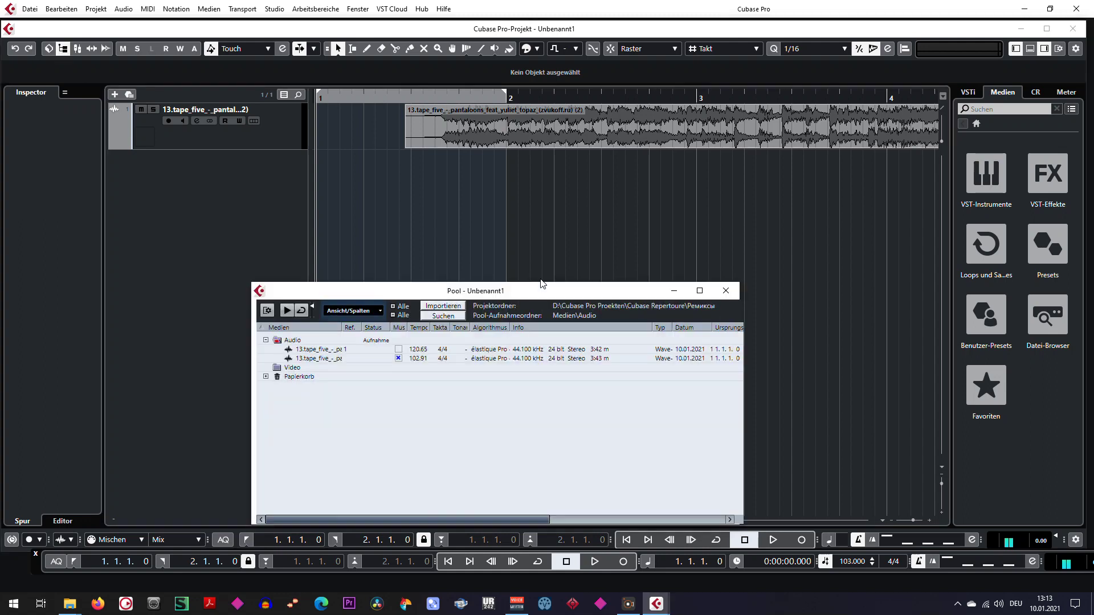
{"action": "left_click", "coordinate": [341, 359]}
{"action": "key", "text": "Delete"}
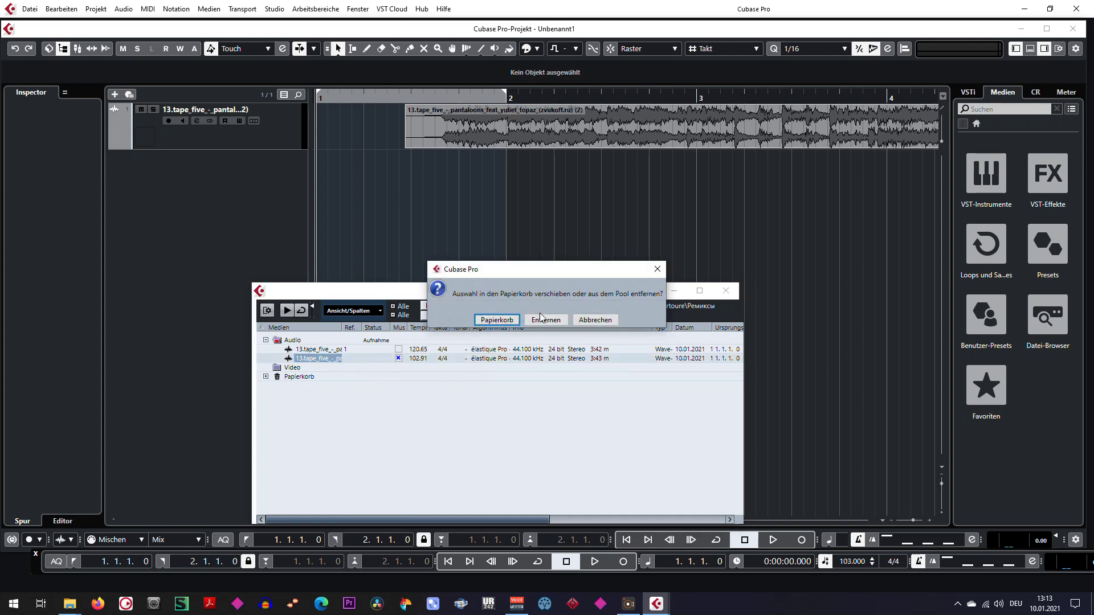
{"action": "left_click", "coordinate": [545, 320]}
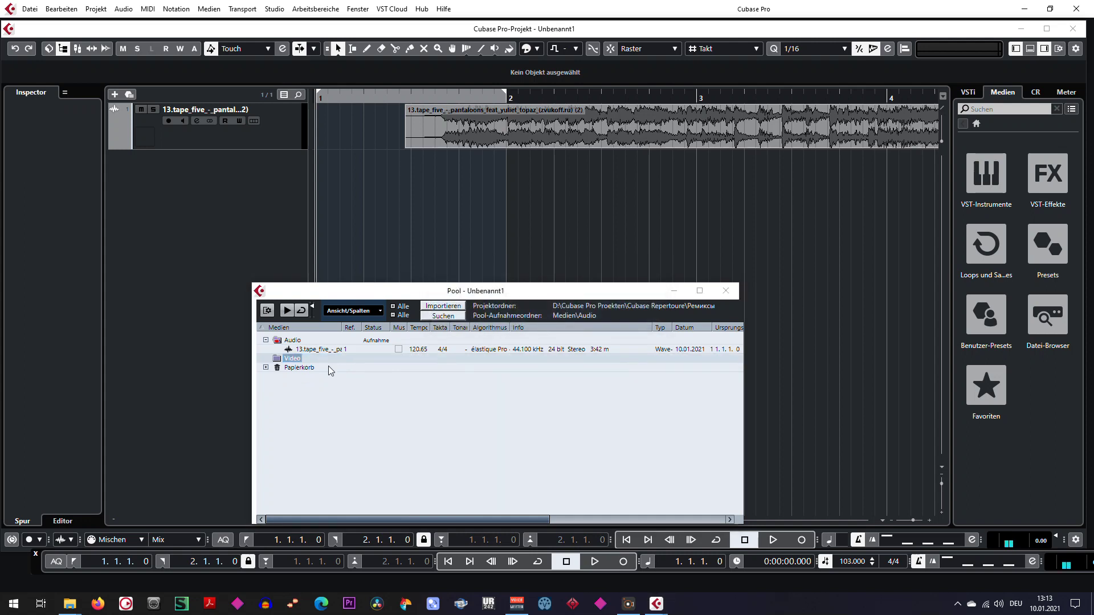
Enable Musical Mode for the remaining song clip in the Pool, set its tempo to 103 BPM, and close the Pool.
{"action": "left_click", "coordinate": [399, 350]}
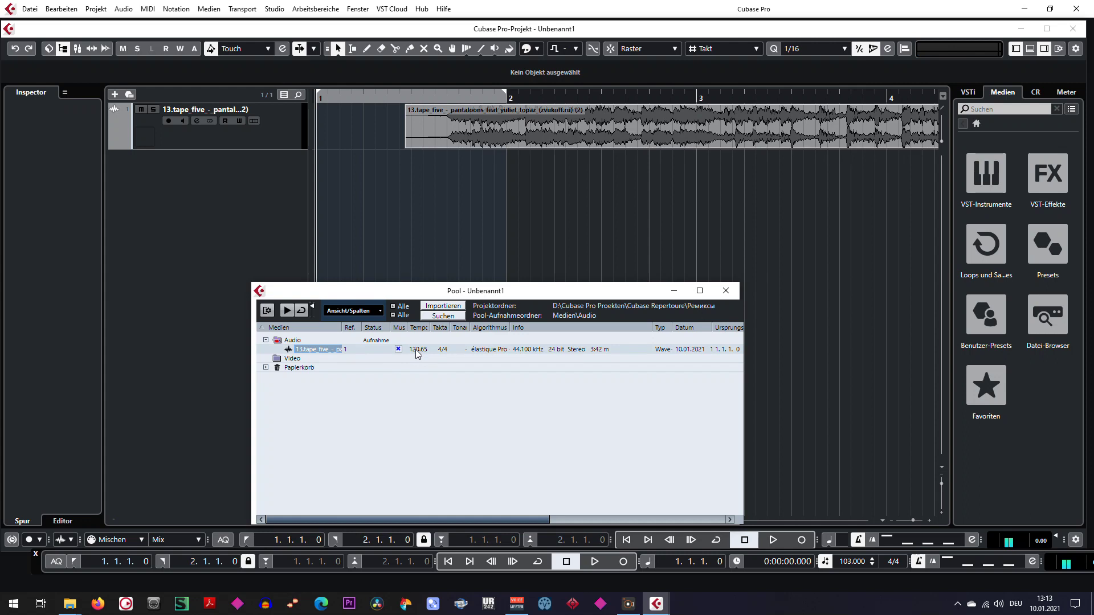
{"action": "key", "text": "Delete"}
{"action": "left_click", "coordinate": [607, 320]}
{"action": "double_click", "coordinate": [422, 349]}
{"action": "key", "text": "shift+Tab"}
{"action": "double_click", "coordinate": [422, 348]}
{"action": "type", "text": "103"}
{"action": "key", "text": "Return"}
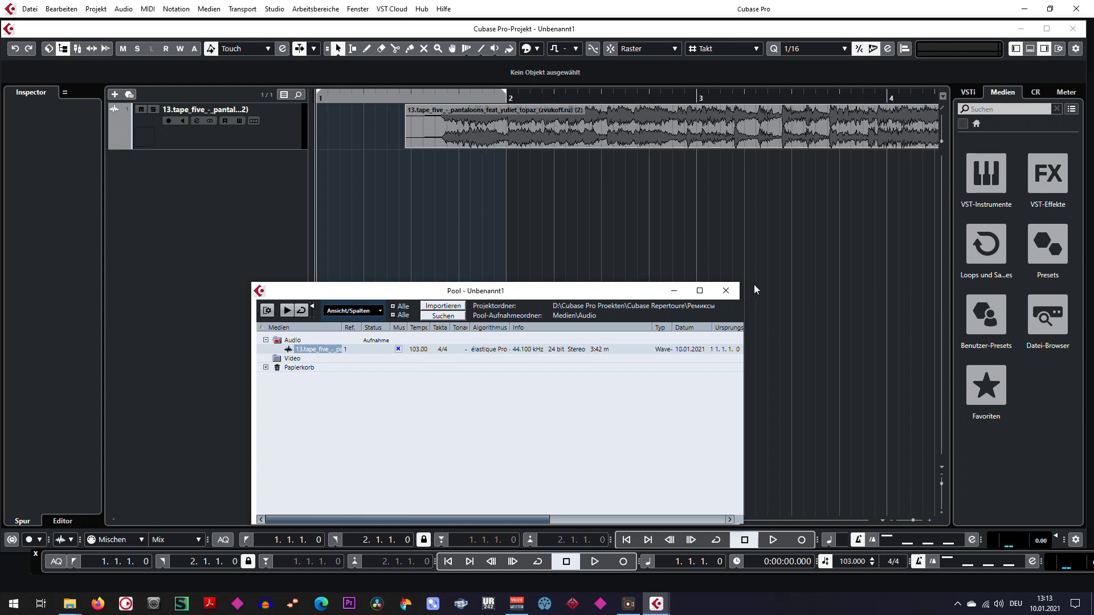
{"action": "left_click", "coordinate": [726, 292]}
Nudge the song event so it starts at about 1.2.4.45, and play the song briefly to check its timing.
{"action": "left_click_drag", "start_coordinate": [553, 142], "coordinate": [552, 141]}
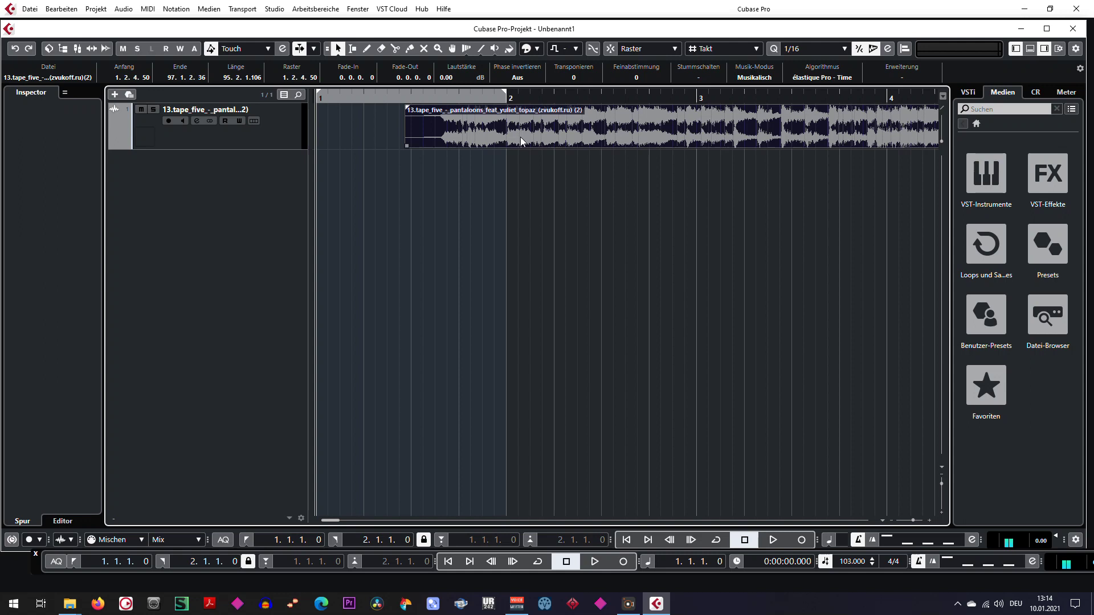
{"action": "left_click_drag", "start_coordinate": [519, 138], "coordinate": [520, 138]}
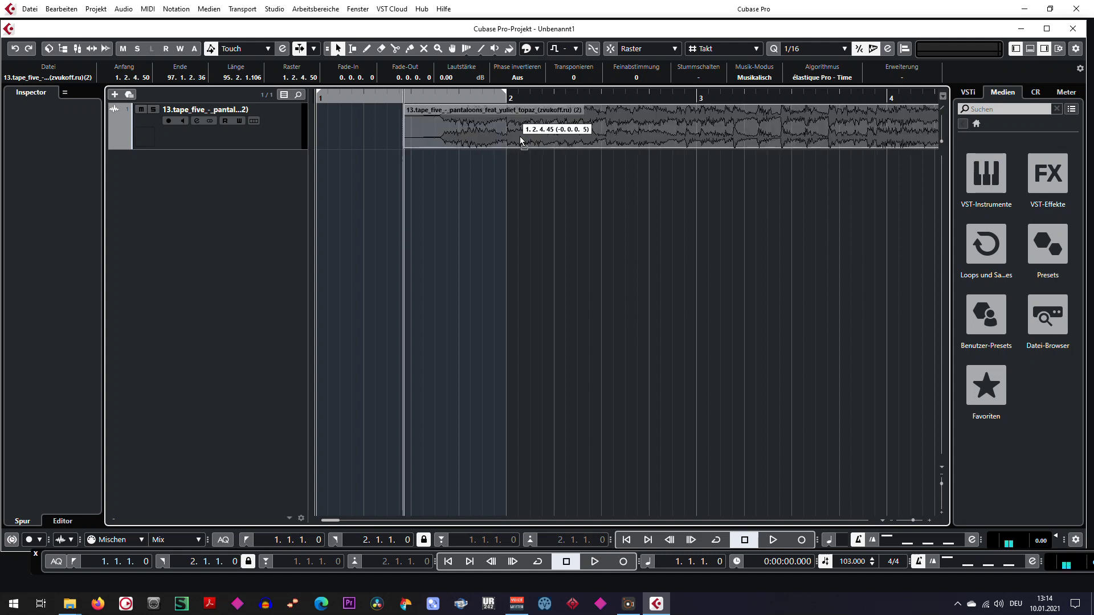
{"action": "left_click_drag", "start_coordinate": [521, 141], "coordinate": [520, 141]}
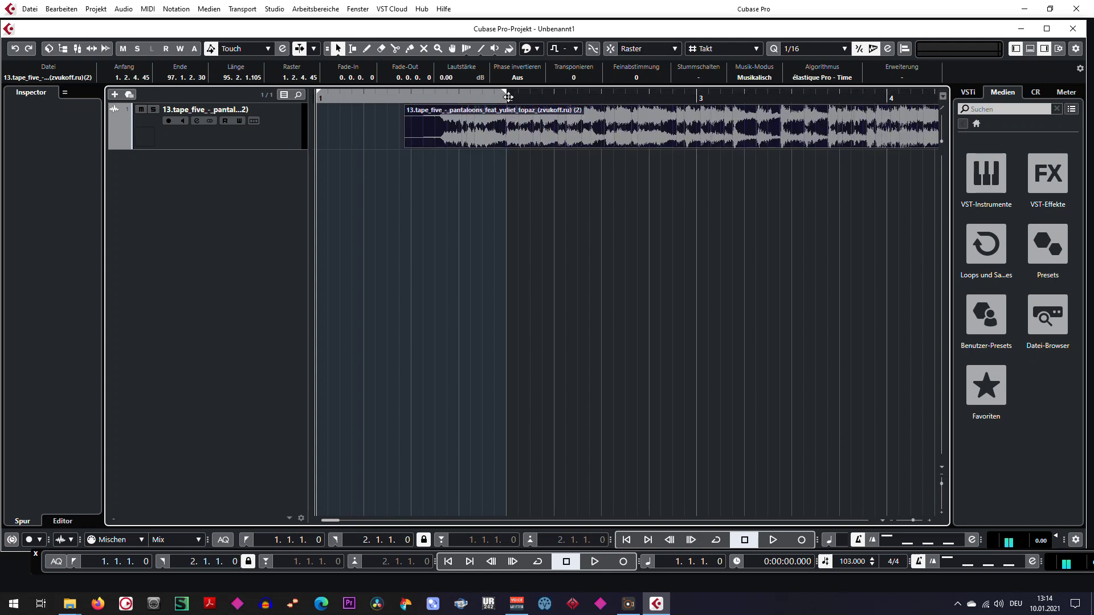
{"action": "key", "text": "space"}
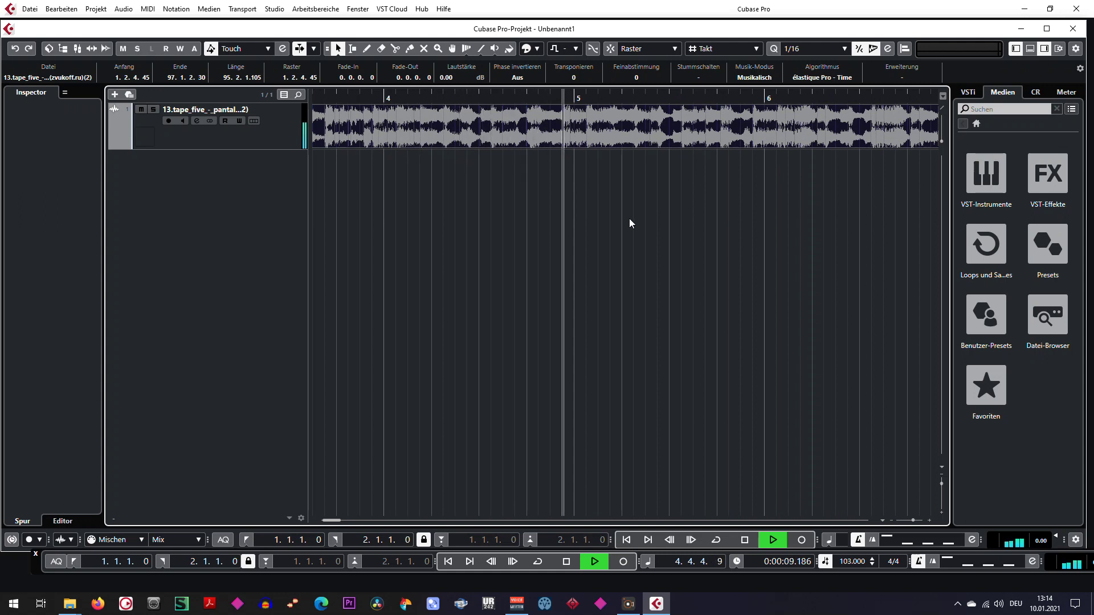
{"action": "key", "text": "space"}
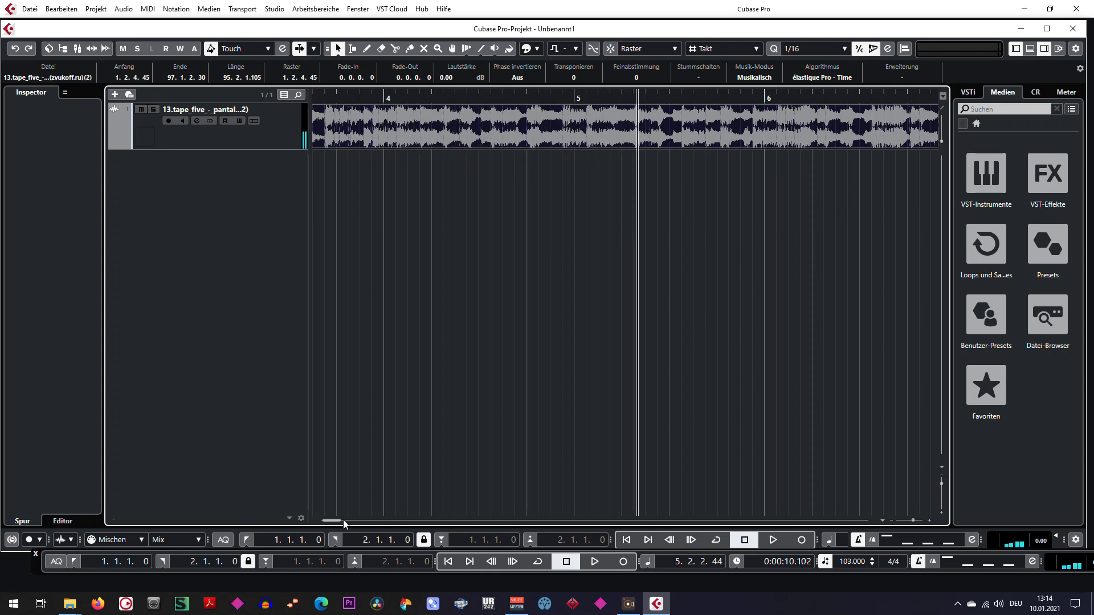
Shift the song event to start at about 1.3.2.35, play briefly from bar 2, and return to the project start.
{"action": "left_click_drag", "start_coordinate": [332, 518], "coordinate": [331, 519]}
{"action": "left_click_drag", "start_coordinate": [525, 143], "coordinate": [544, 140]}
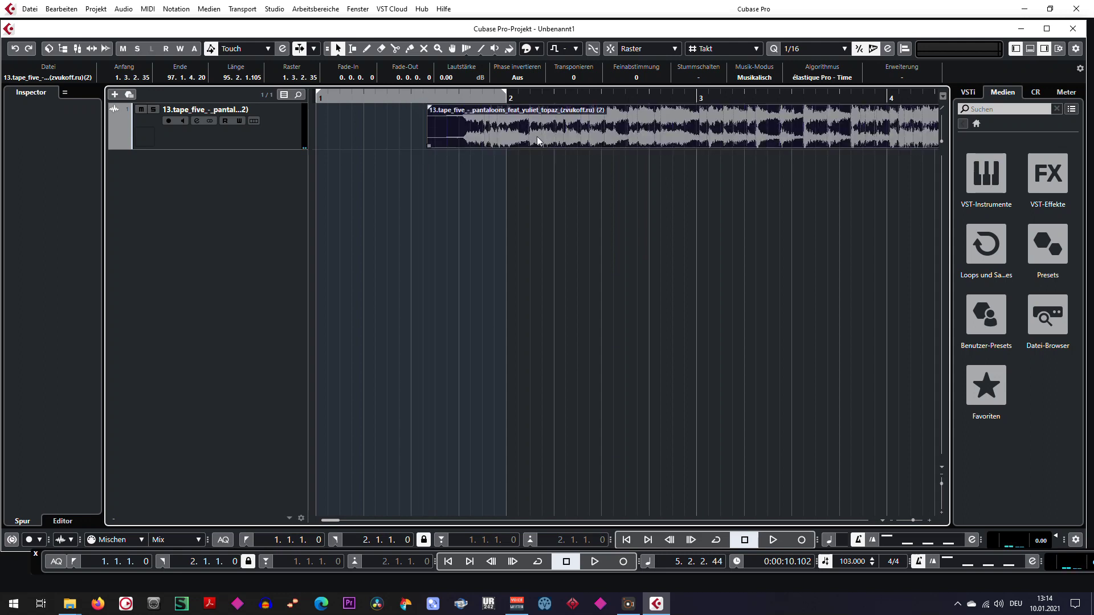
{"action": "double_click", "coordinate": [507, 96]}
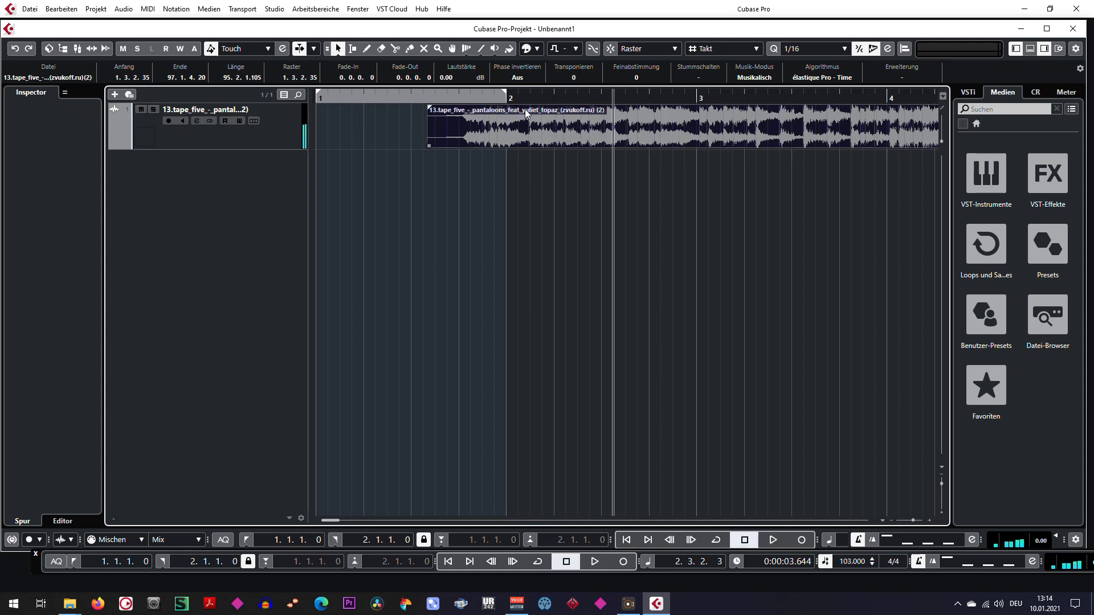
{"action": "key", "text": "Home"}
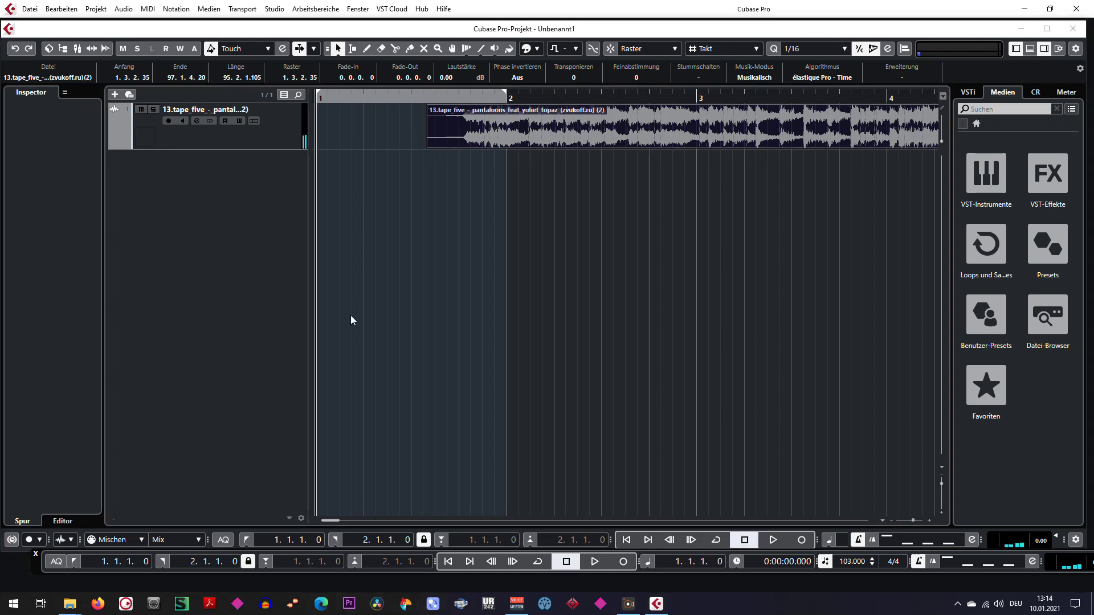
Select the song track, check the clip's tempo and Musical Mode entries in the Pool, and close it.
{"action": "left_click", "coordinate": [276, 145]}
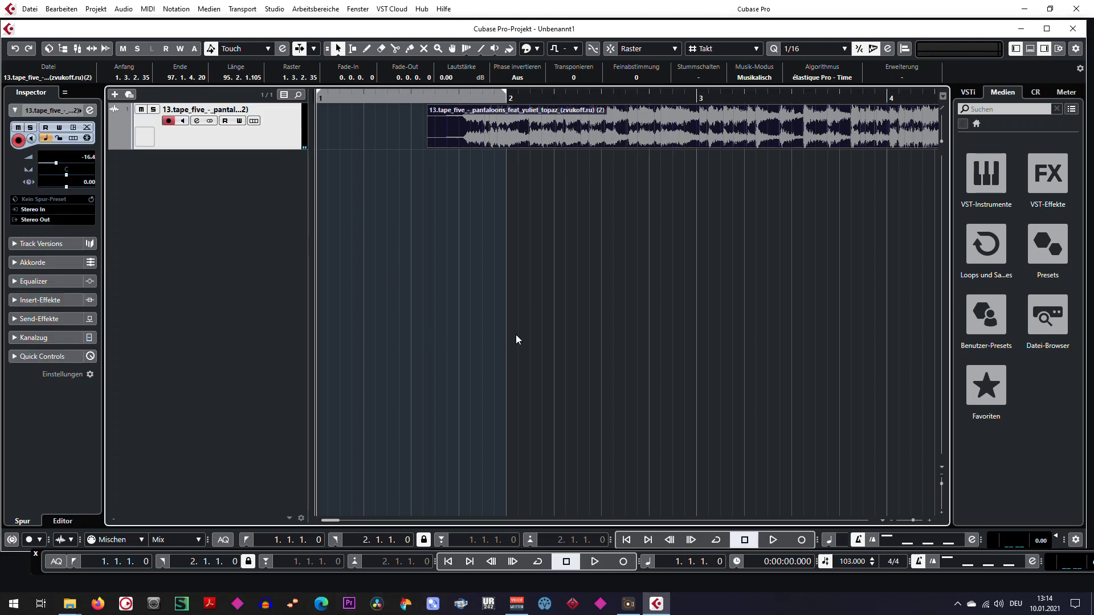
{"action": "key", "text": "ctrl+p"}
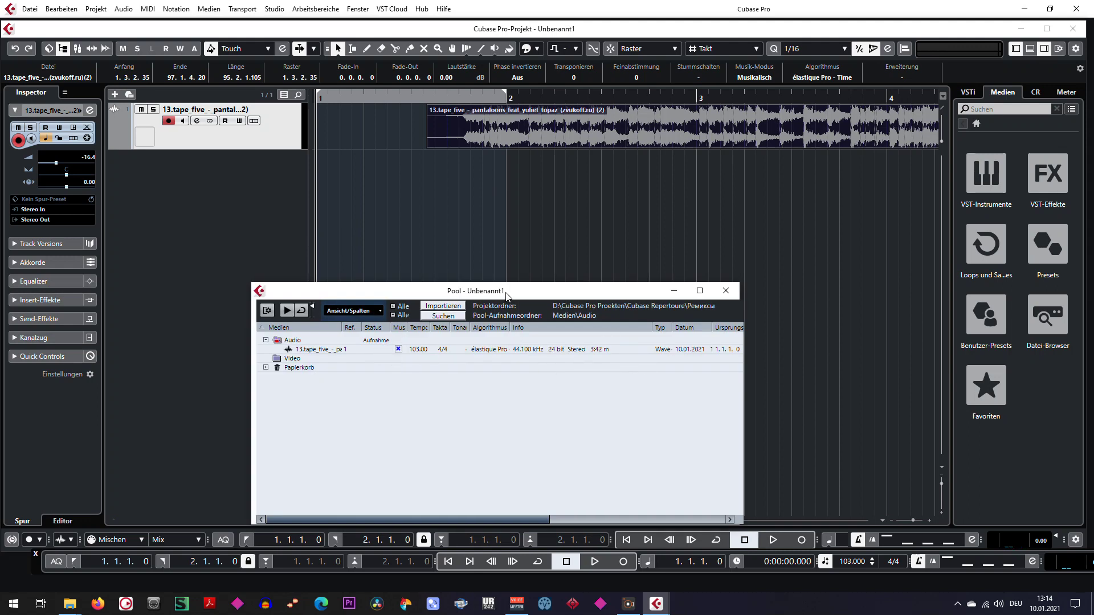
{"action": "left_click_drag", "start_coordinate": [506, 295], "coordinate": [494, 255]}
{"action": "left_click", "coordinate": [447, 562]}
{"action": "left_click", "coordinate": [659, 249]}
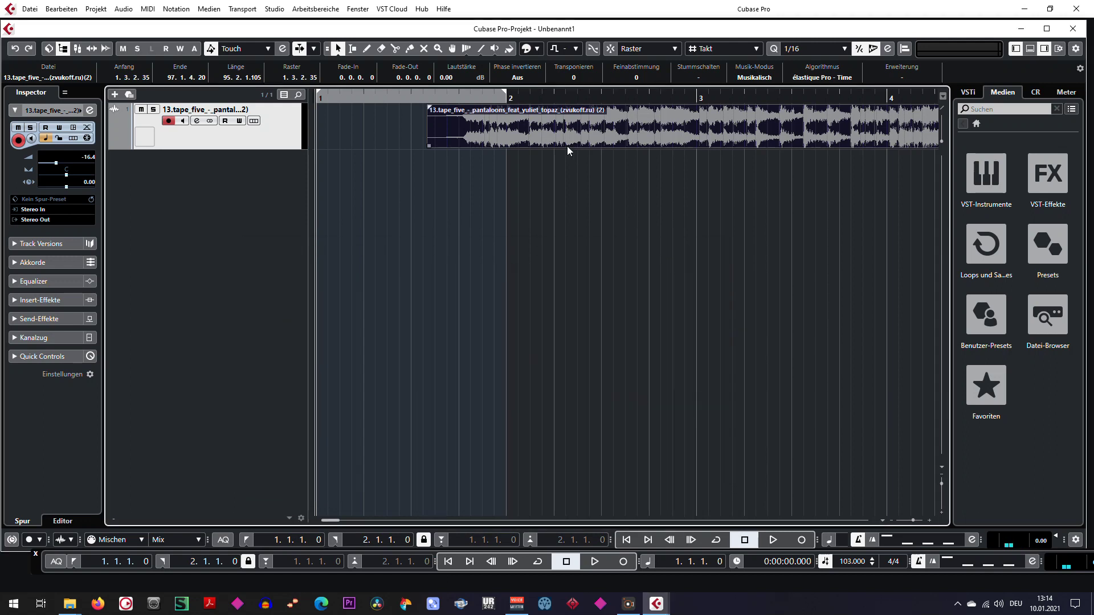
Move the song event to start at about 1.3.2.0 and play it to check the alignment with the bars.
{"action": "left_click_drag", "start_coordinate": [709, 143], "coordinate": [695, 144]}
{"action": "left_click", "coordinate": [696, 98]}
{"action": "key", "text": "space"}
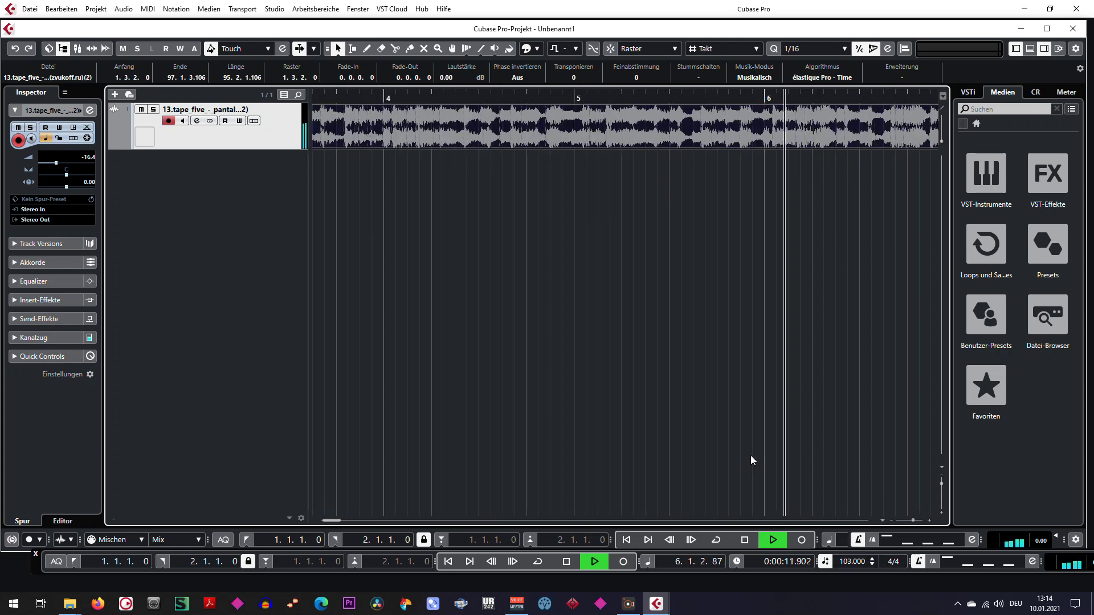
{"action": "key", "text": "space"}
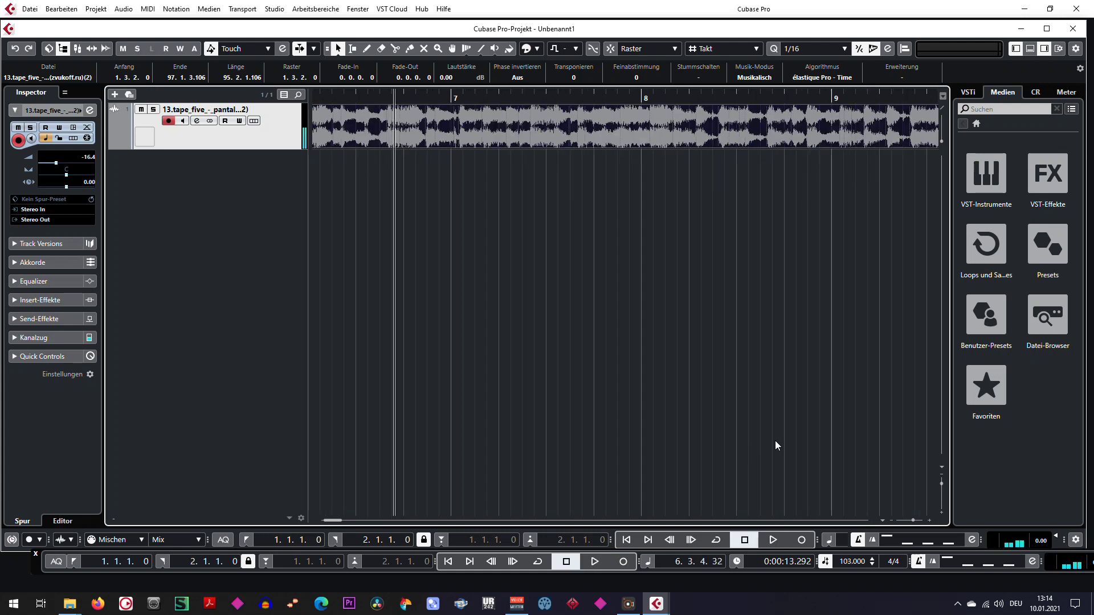
Turn off Musical Mode for the song clip in the Pool, play the song briefly, and return to the project start.
{"action": "key", "text": "ctrl+p"}
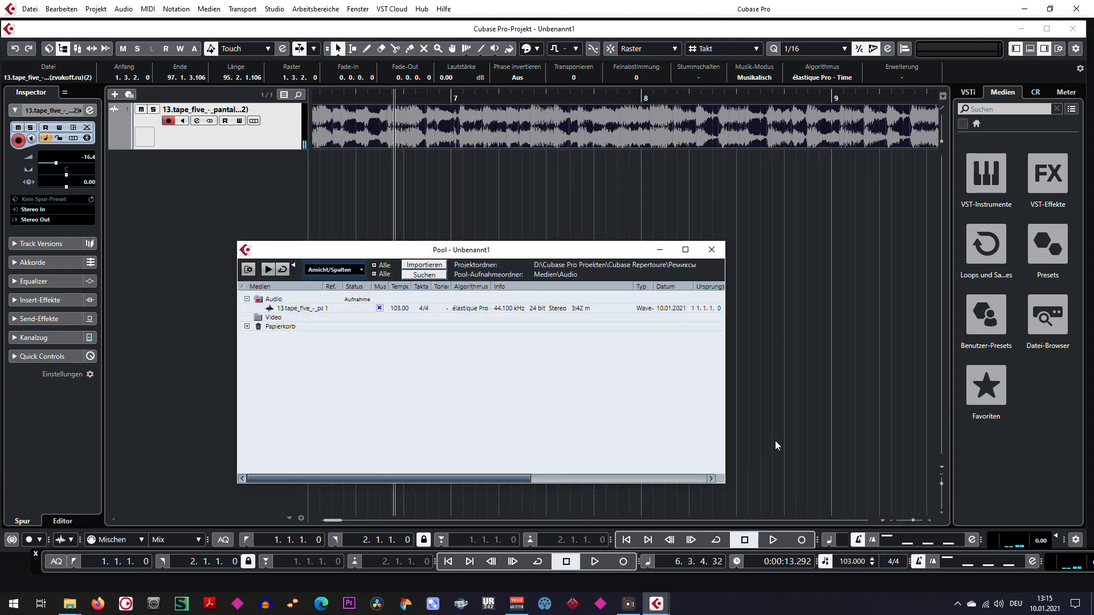
{"action": "left_click", "coordinate": [380, 309]}
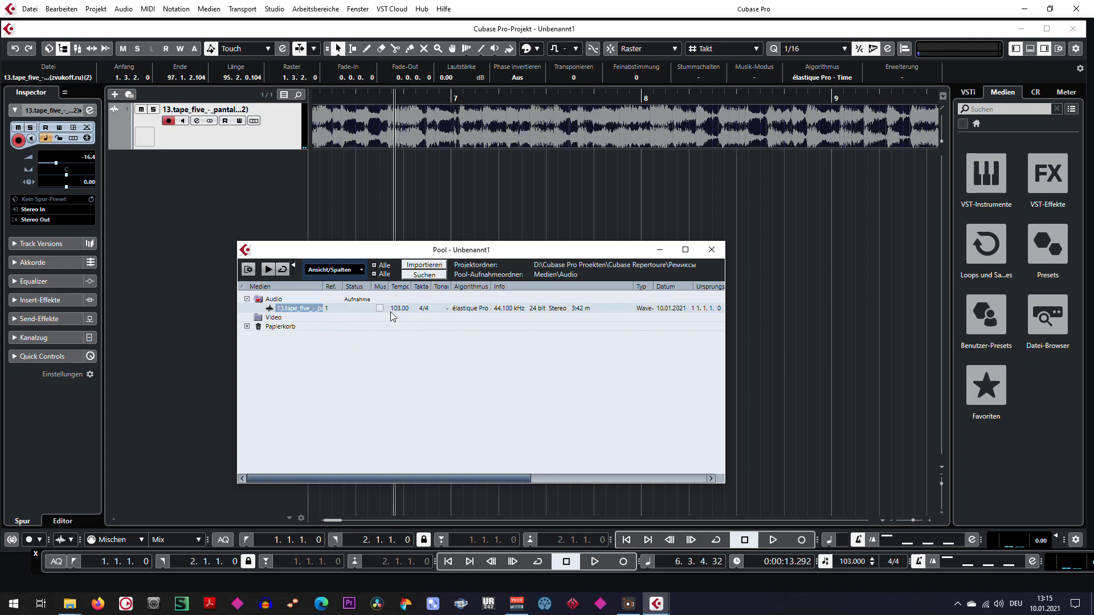
{"action": "left_click", "coordinate": [710, 253]}
{"action": "key", "text": "space"}
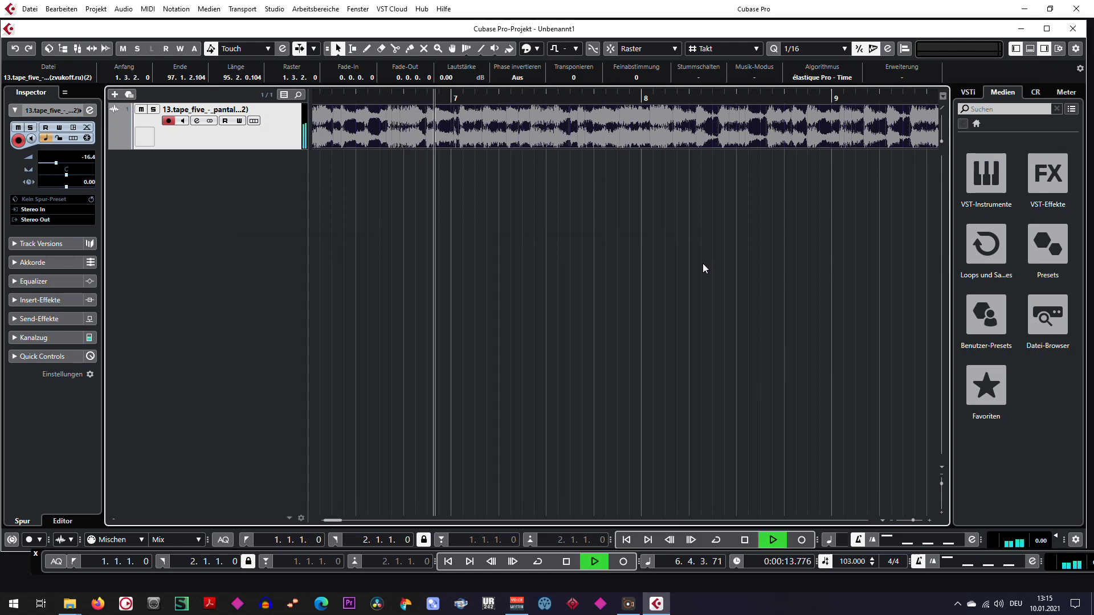
{"action": "left_click", "coordinate": [447, 561]}
{"action": "key", "text": "space"}
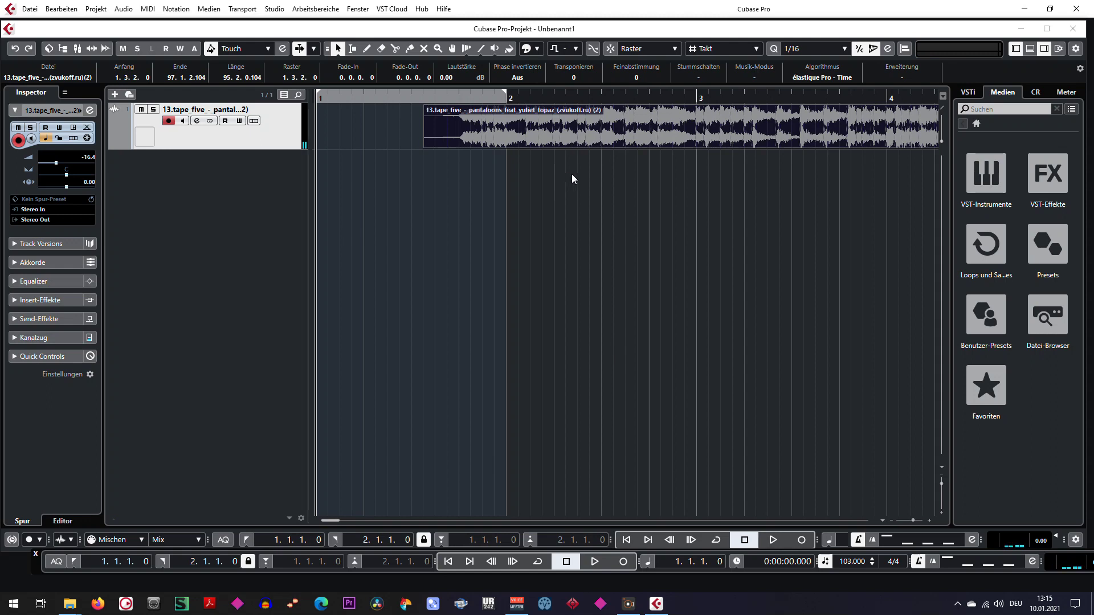
Turn Musical Mode back on for the song clip in the Pool and play the song over the first bars.
{"action": "key", "text": "ctrl+p"}
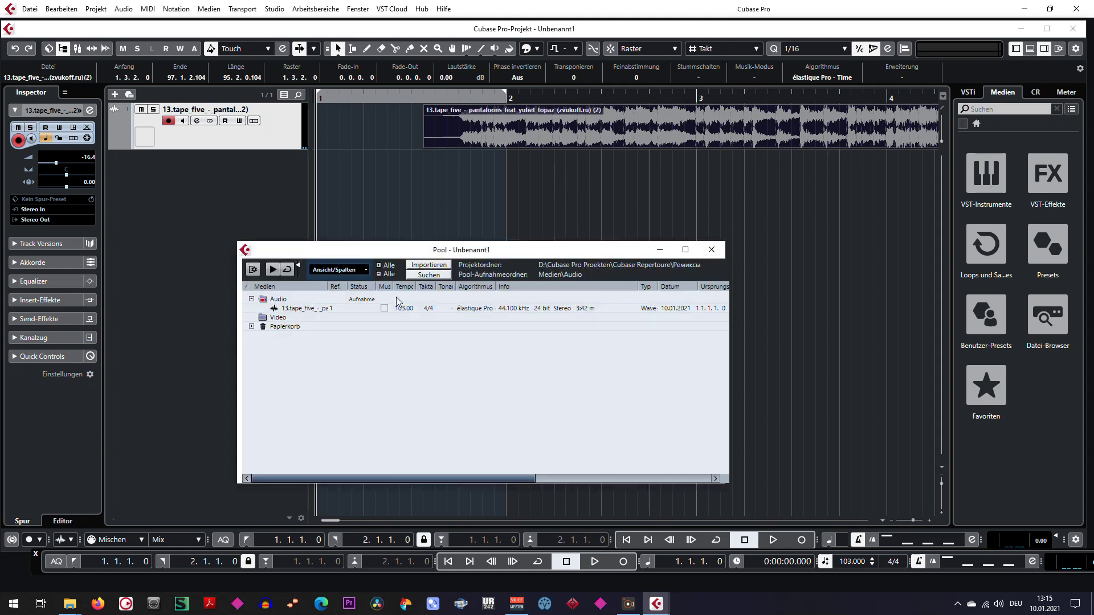
{"action": "left_click", "coordinate": [389, 309]}
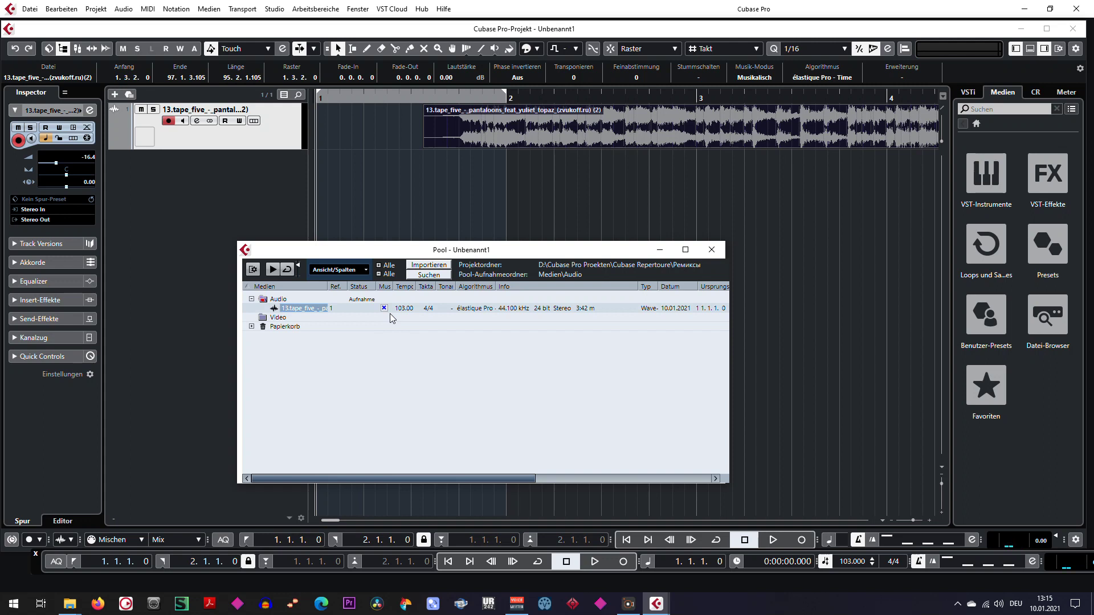
{"action": "left_click", "coordinate": [519, 121]}
{"action": "key", "text": "space"}
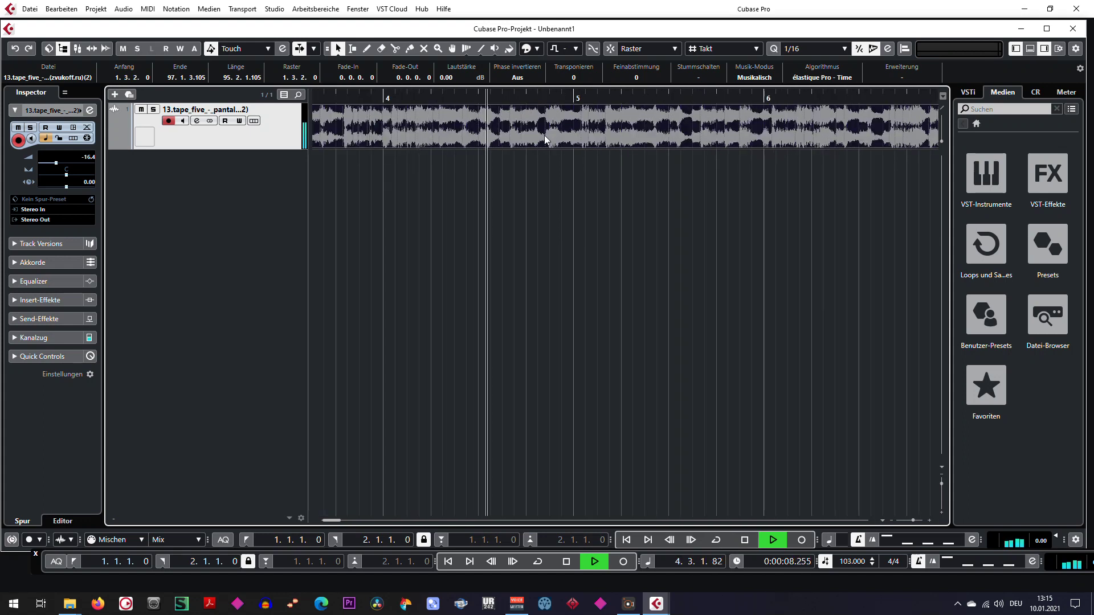
{"action": "key", "text": "space"}
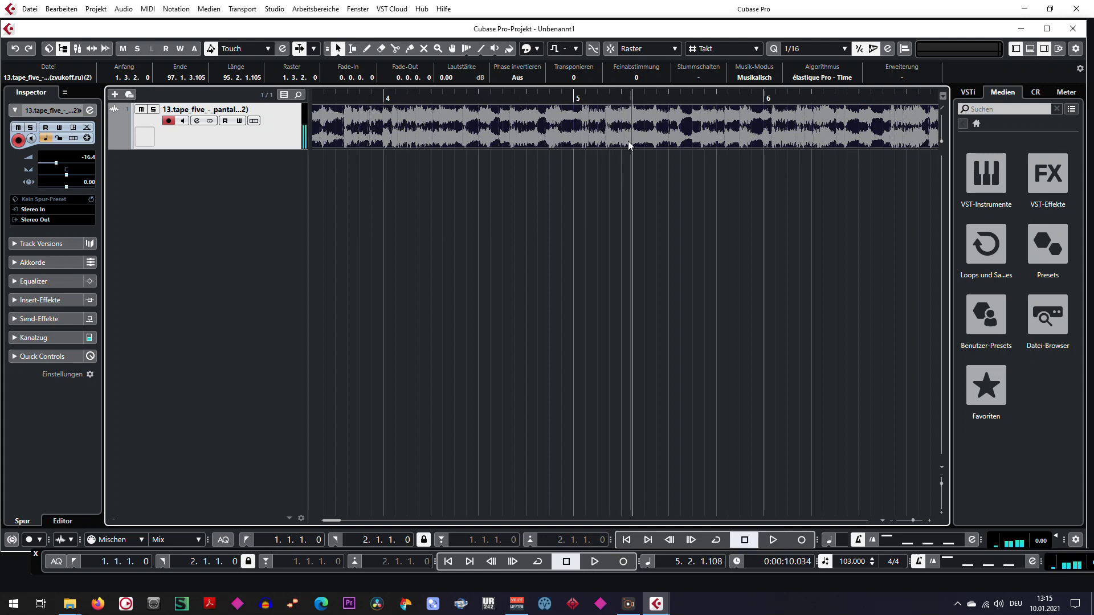
Move the song event to start at about 1.2.3.27, and play it against the grid, repeating playback from the project start.
{"action": "left_click_drag", "start_coordinate": [616, 138], "coordinate": [579, 136]}
{"action": "left_click", "coordinate": [568, 102]}
{"action": "key", "text": "space"}
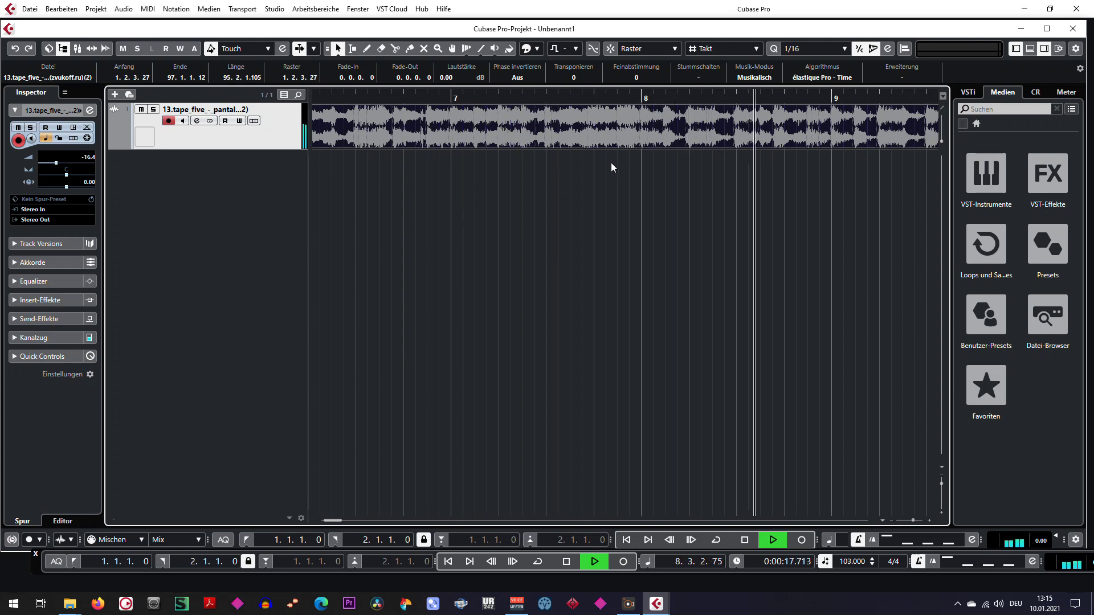
{"action": "key", "text": "space"}
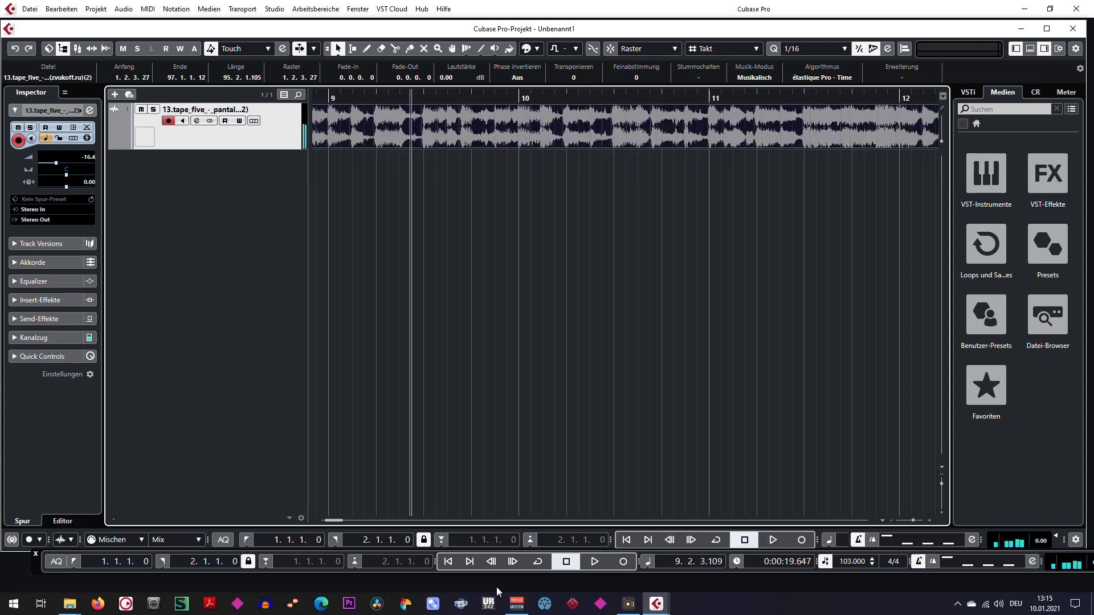
{"action": "left_click", "coordinate": [447, 561]}
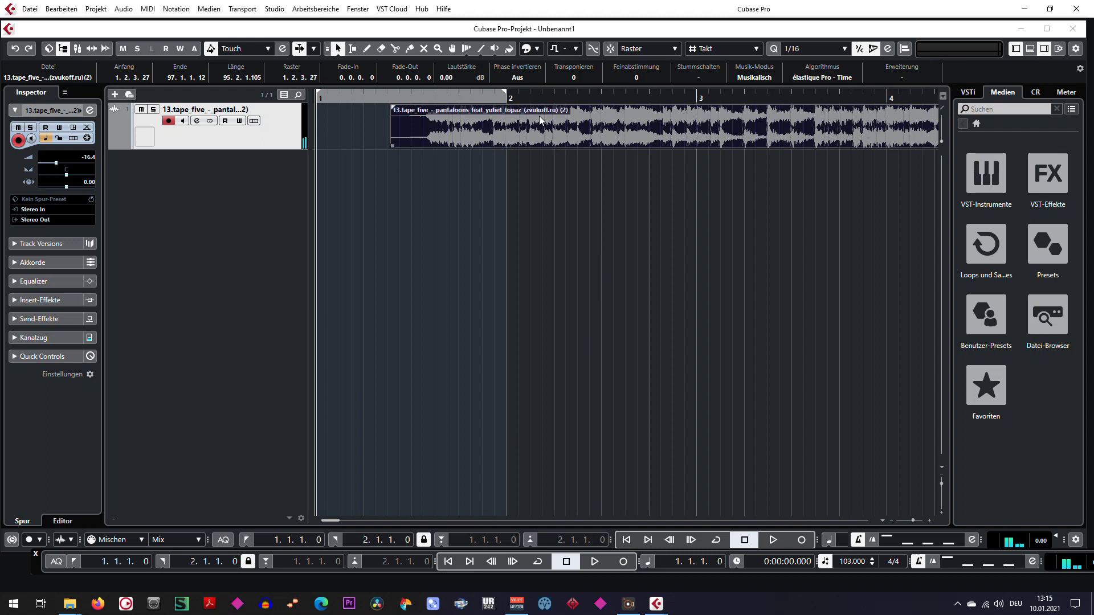
{"action": "key", "text": "space"}
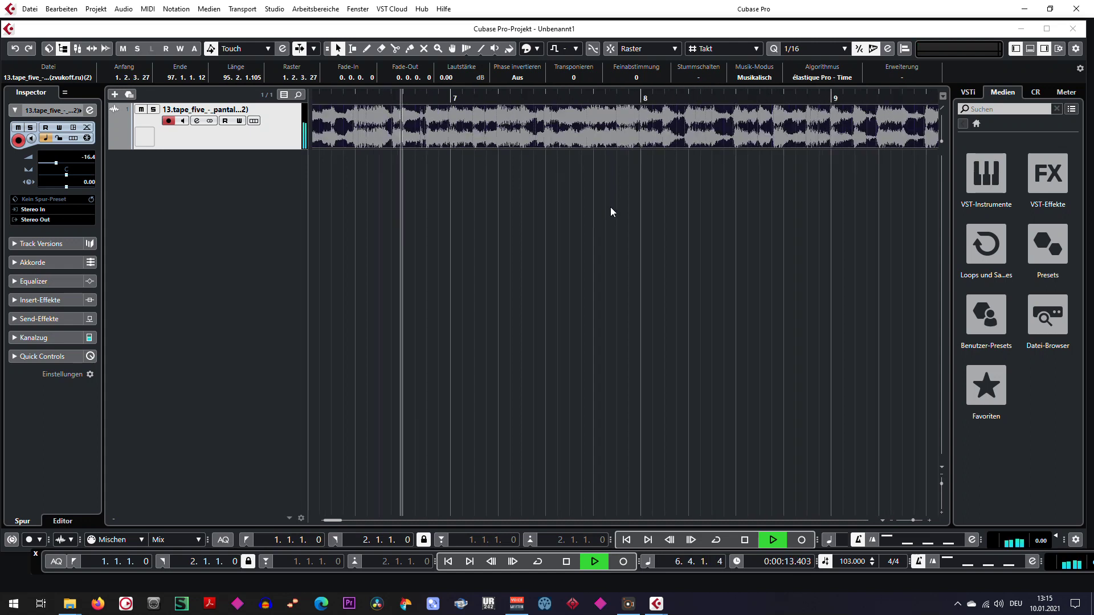
Stop playback, check the song clip's tempo in the Pool, and play from the middle of the song to check its alignment with the bars.
{"action": "left_click_drag", "start_coordinate": [915, 519], "coordinate": [912, 518]}
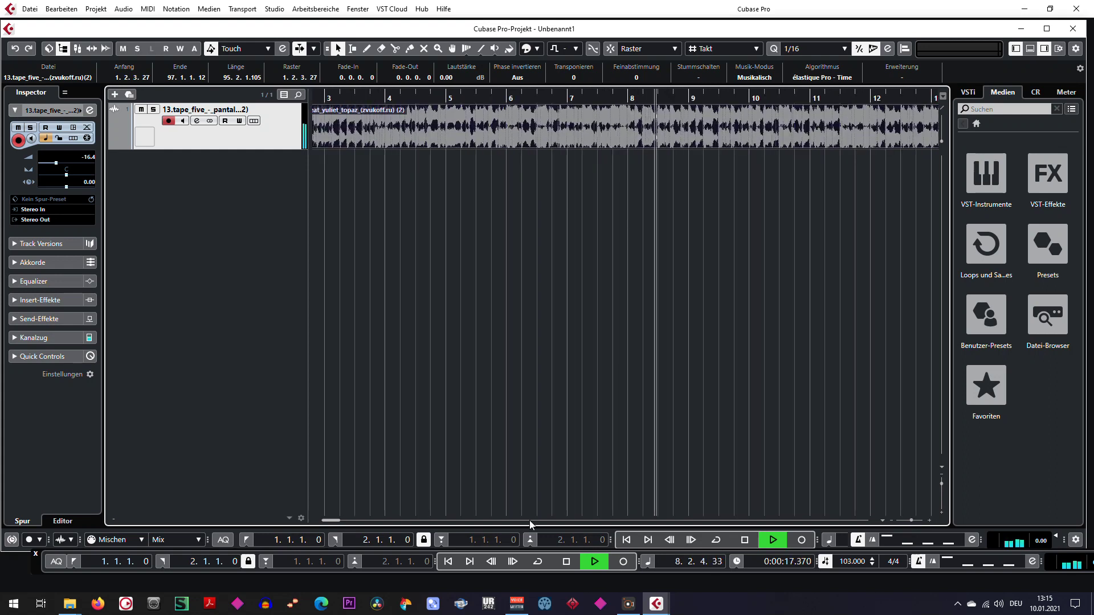
{"action": "left_click", "coordinate": [566, 561]}
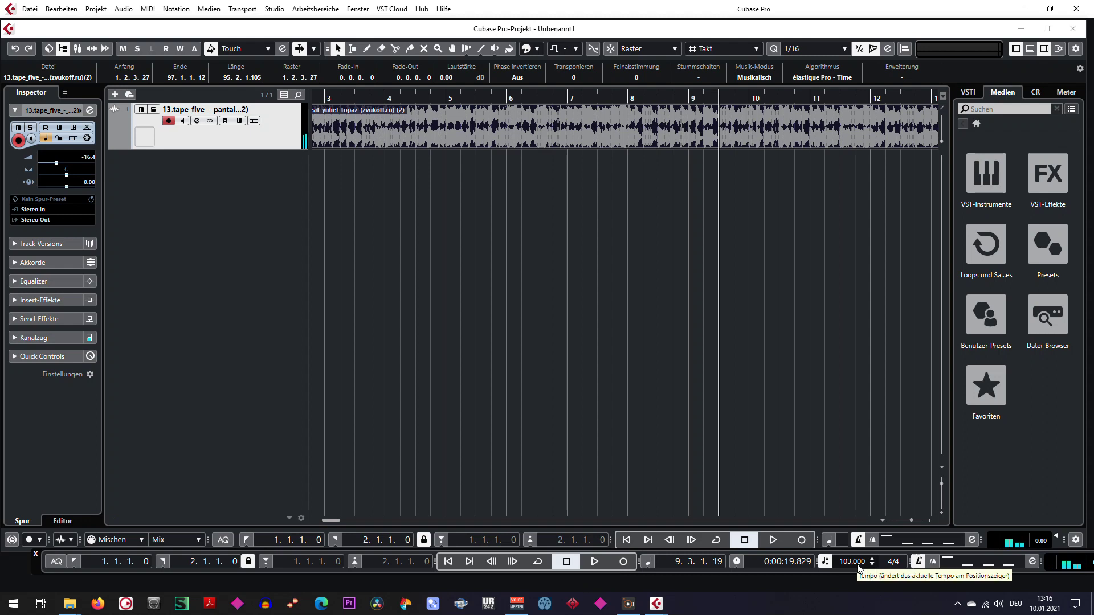
{"action": "key", "text": "ctrl+p"}
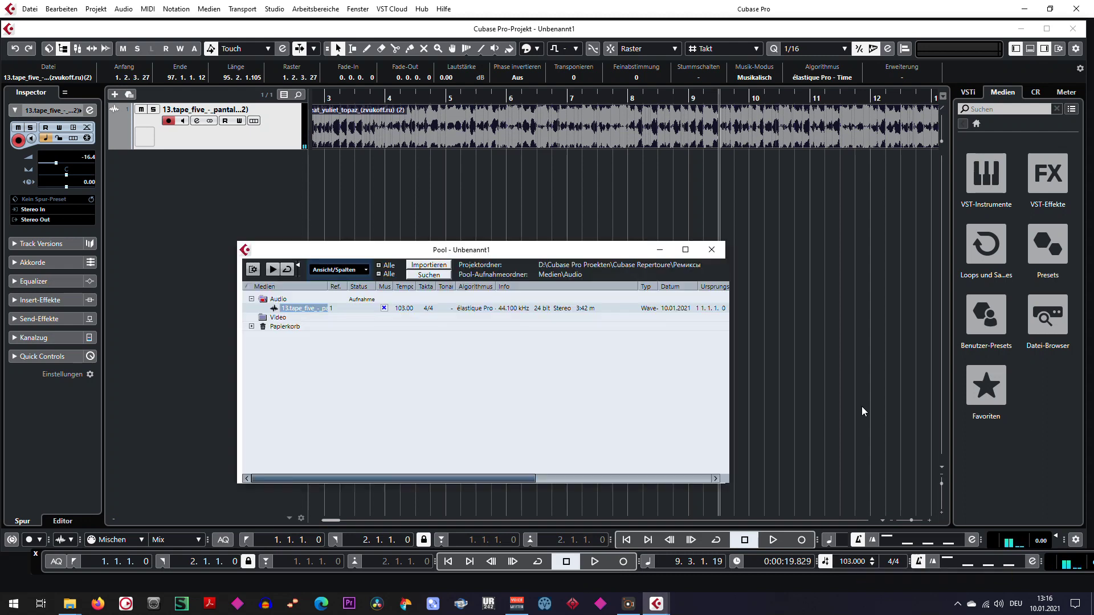
{"action": "left_click", "coordinate": [712, 251]}
{"action": "left_click_drag", "start_coordinate": [333, 521], "coordinate": [348, 520]}
{"action": "left_click", "coordinate": [874, 98]}
{"action": "key", "text": "space"}
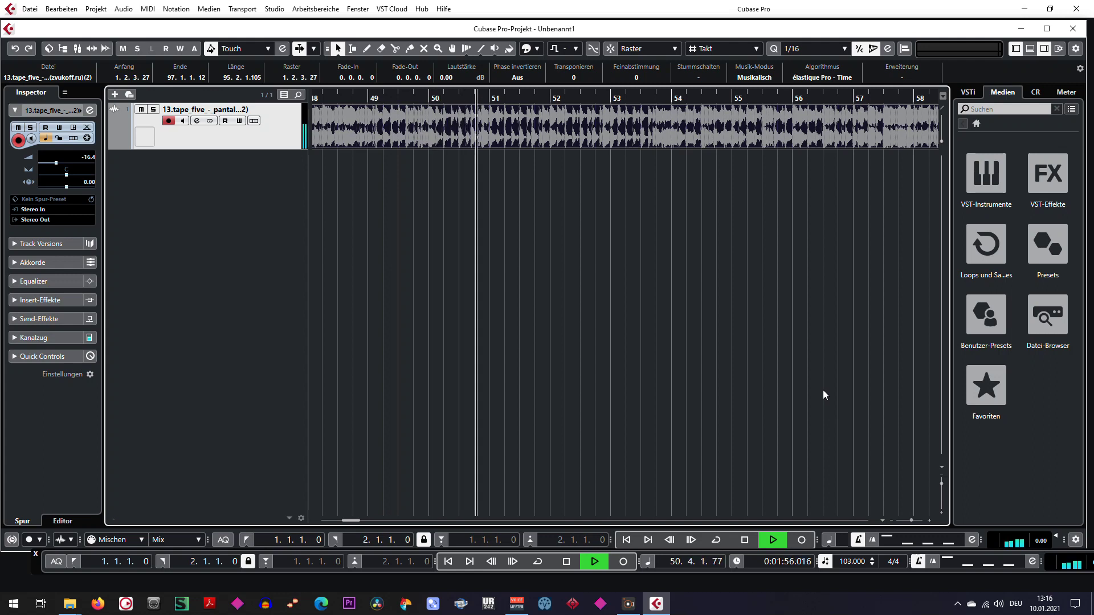
Lower the song track's volume to -18.8 dB in the MixConsole while the song plays.
{"action": "key", "text": "F3"}
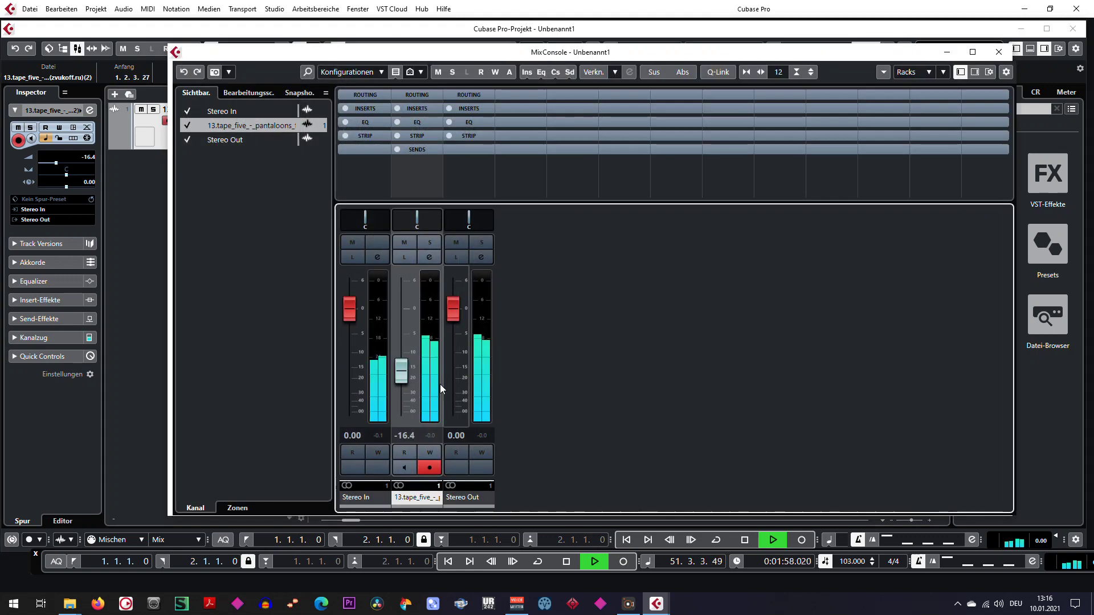
{"action": "left_click_drag", "start_coordinate": [406, 378], "coordinate": [406, 384]}
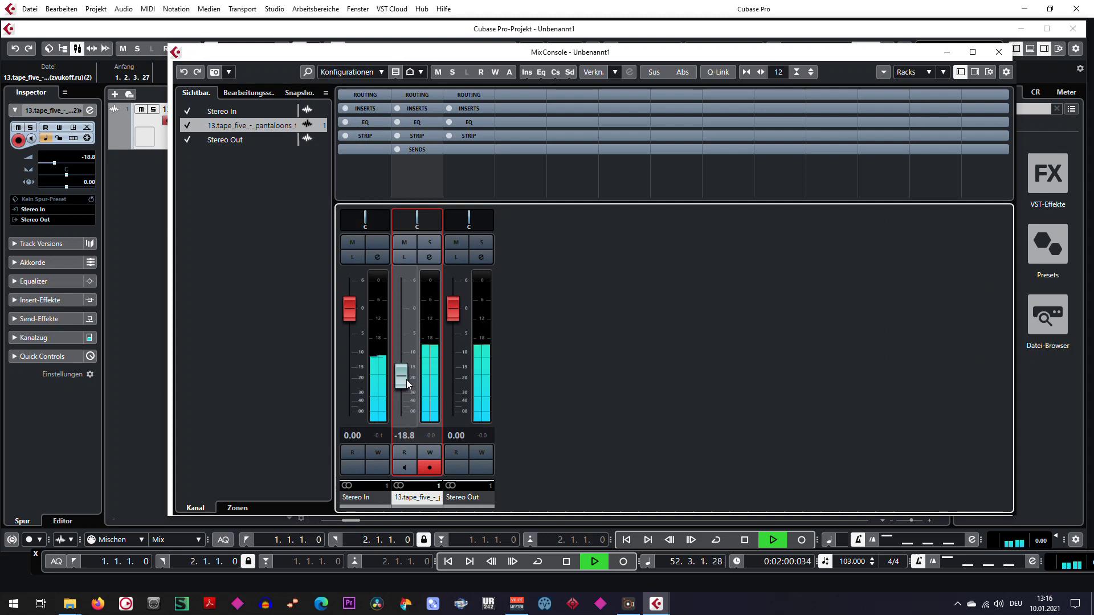
{"action": "left_click", "coordinate": [998, 52]}
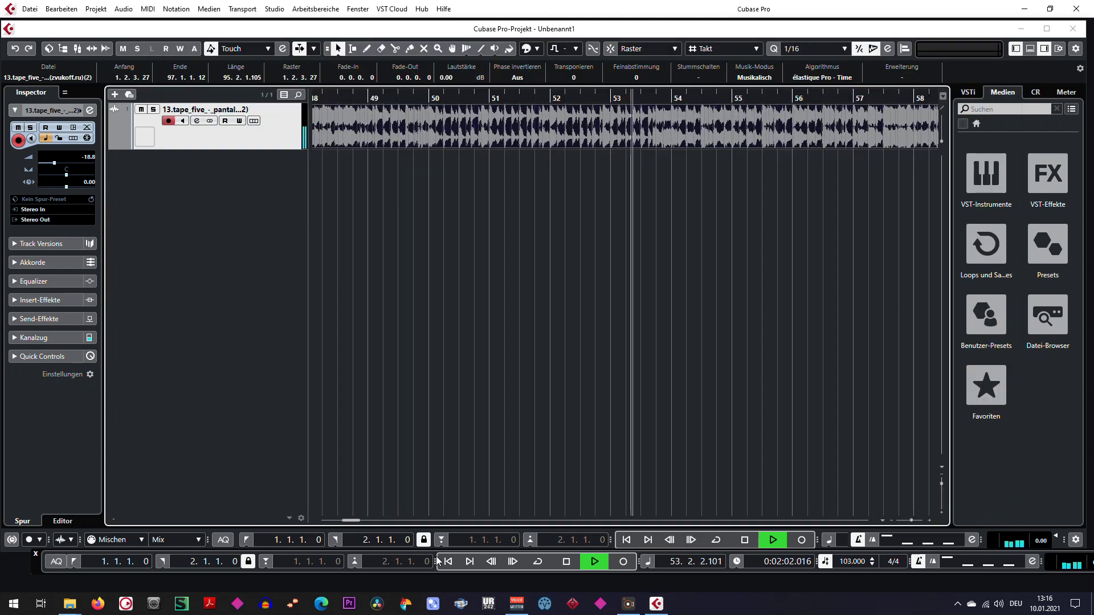
Play the song near its end to check the grid alignment, and return to the project start.
{"action": "left_click_drag", "start_coordinate": [355, 521], "coordinate": [372, 523]}
{"action": "left_click", "coordinate": [794, 98]}
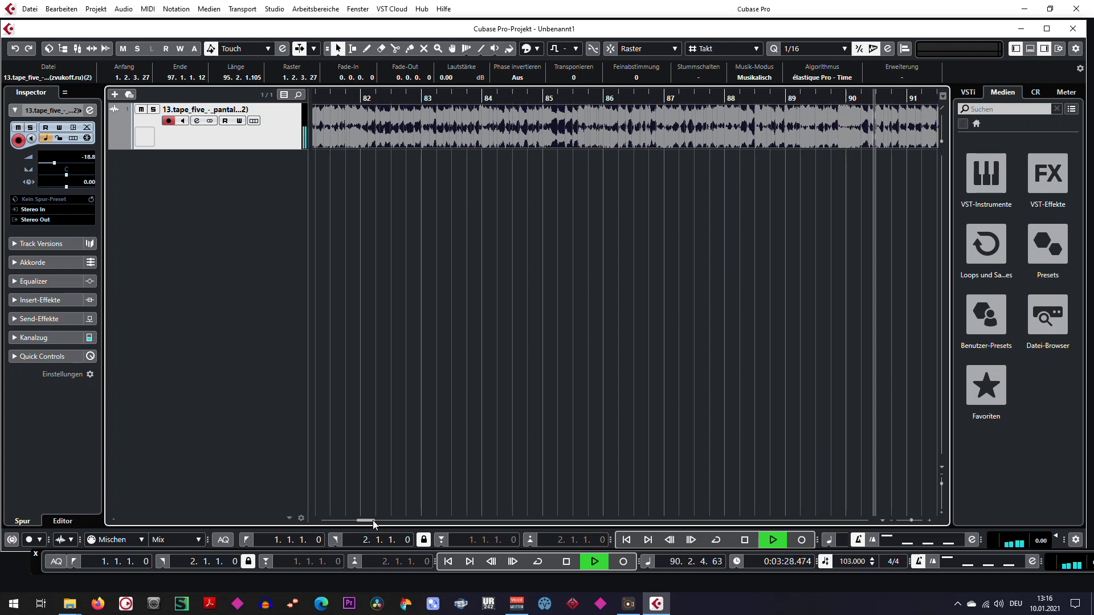
{"action": "left_click_drag", "start_coordinate": [372, 521], "coordinate": [375, 521]}
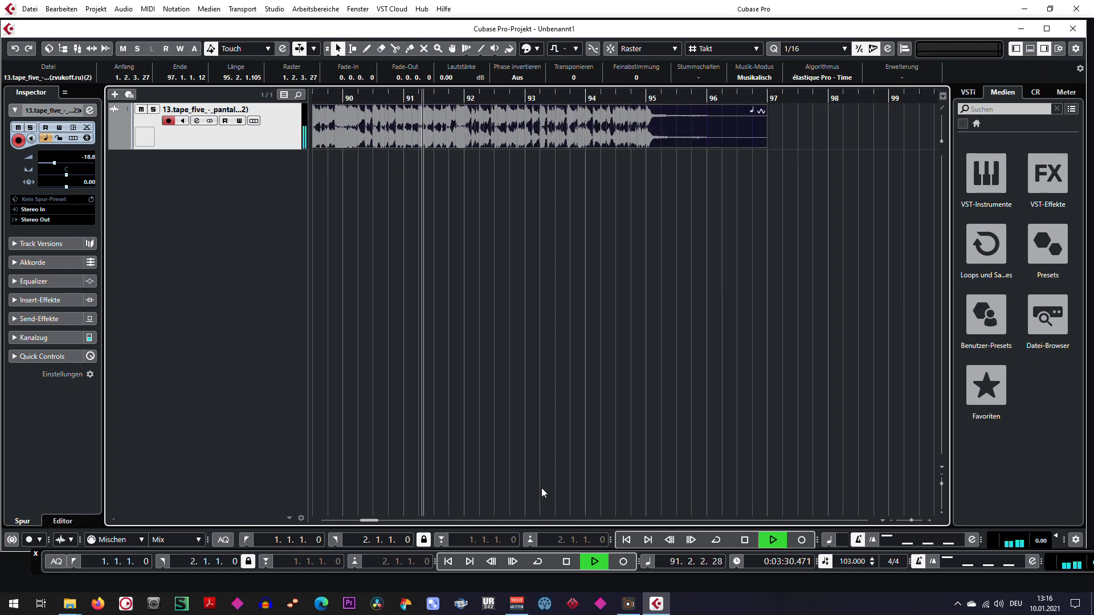
{"action": "key", "text": "space"}
{"action": "left_click", "coordinate": [448, 562]}
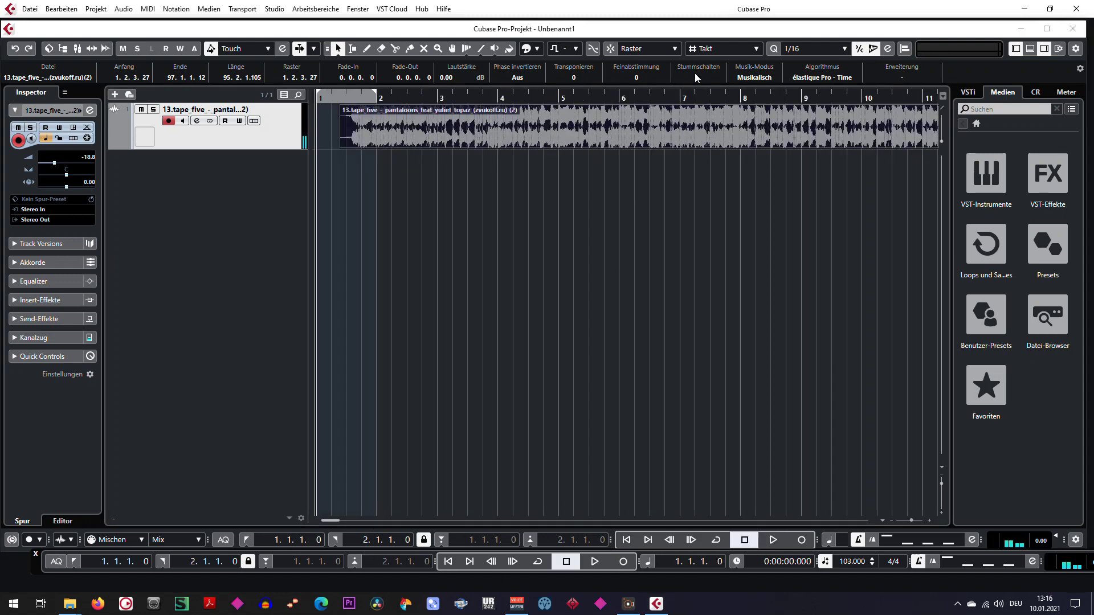
Turn on snapping, deselect the song event, and play the opening bars from the project start.
{"action": "left_click", "coordinate": [612, 51]}
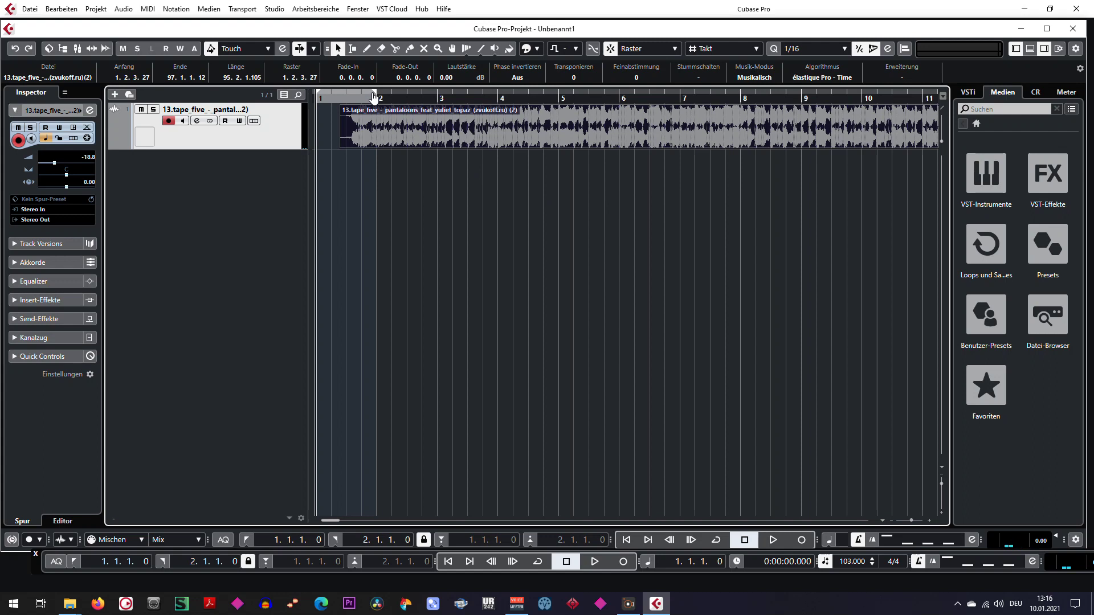
{"action": "left_click", "coordinate": [394, 217]}
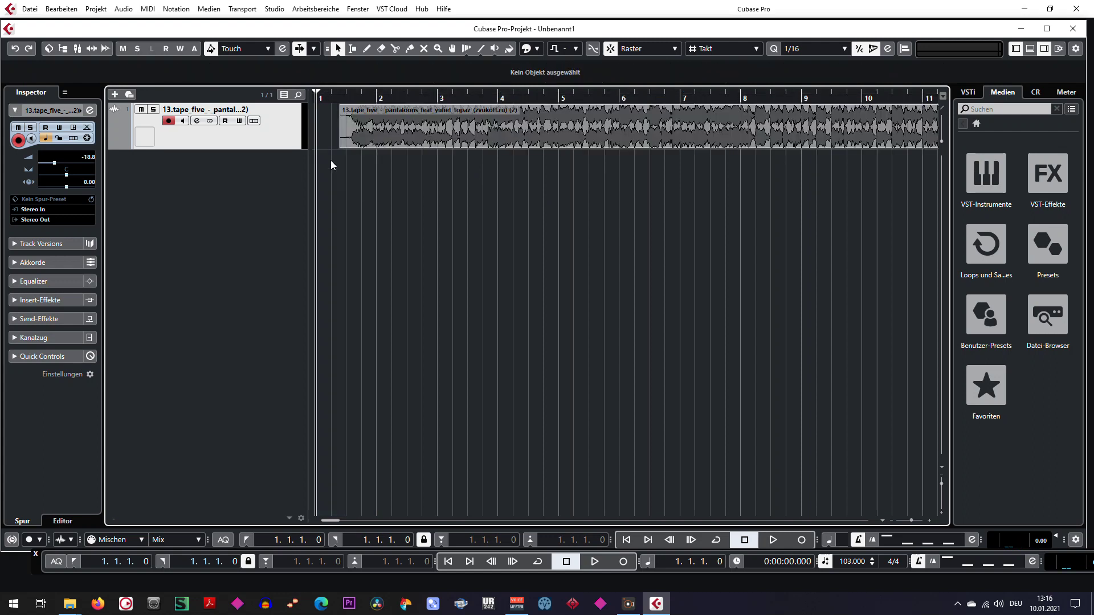
{"action": "key", "text": "space"}
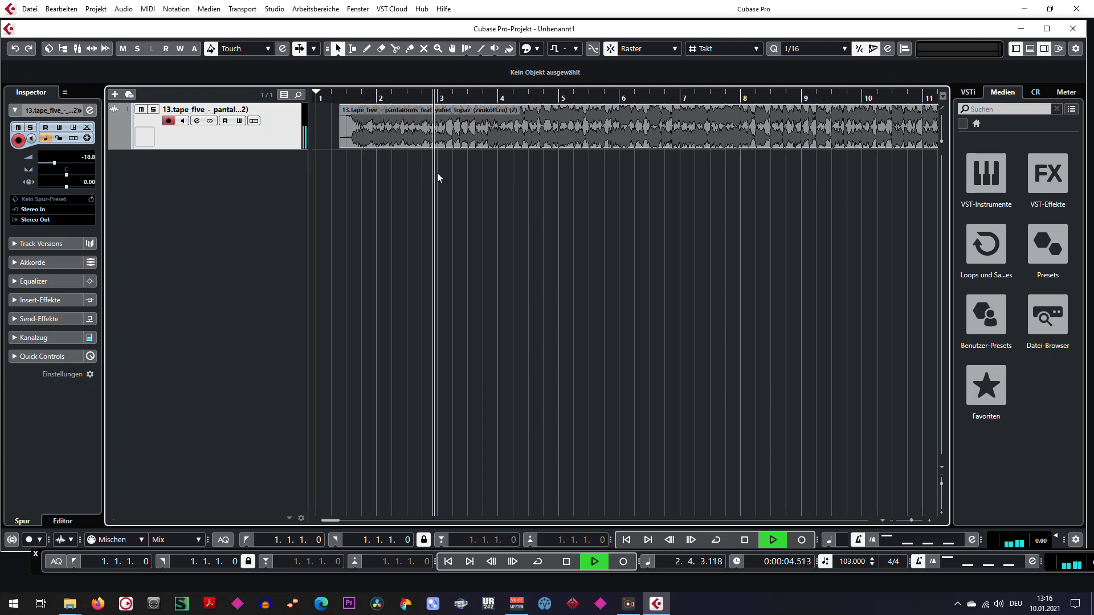
{"action": "left_click", "coordinate": [567, 562]}
{"action": "left_click", "coordinate": [316, 91]}
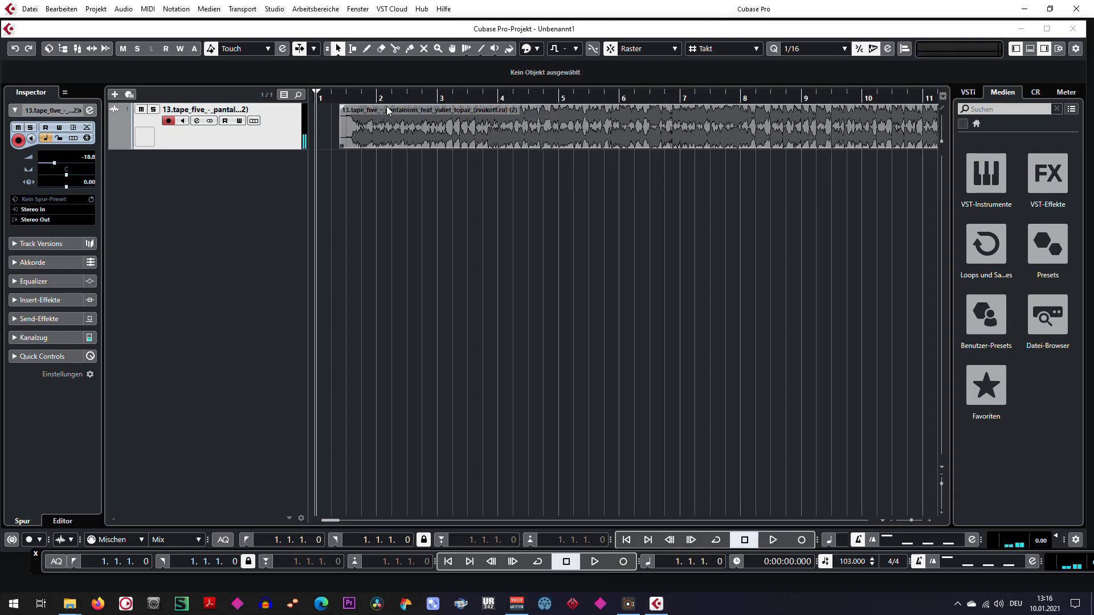
Create an empty audio part from bar 1 to bar 2 and glue it to the song event.
{"action": "left_click_drag", "start_coordinate": [320, 87], "coordinate": [377, 98]}
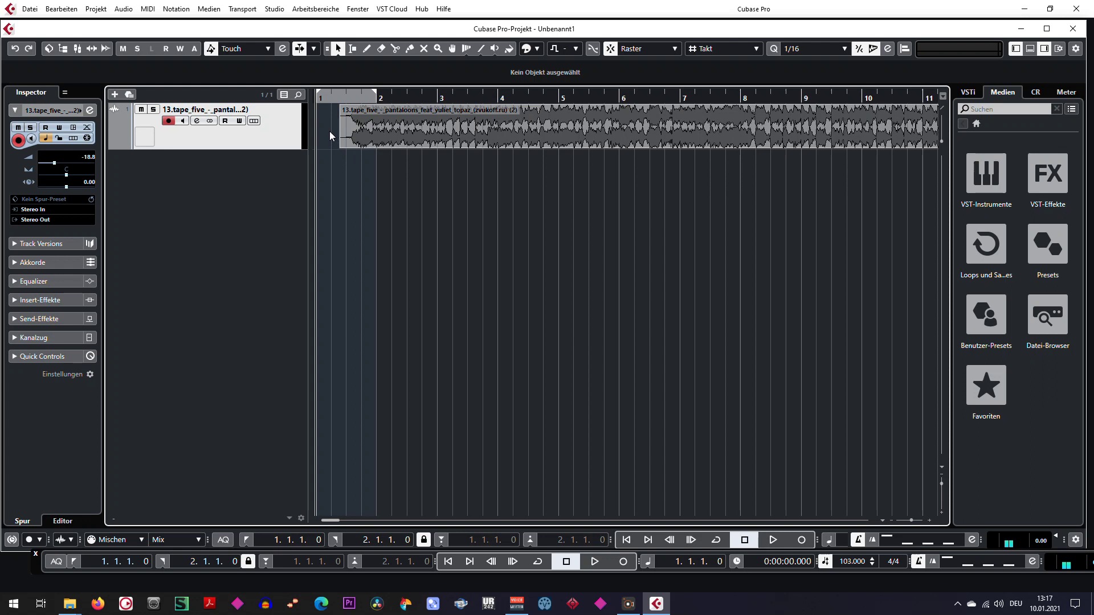
{"action": "key", "text": "alt+x"}
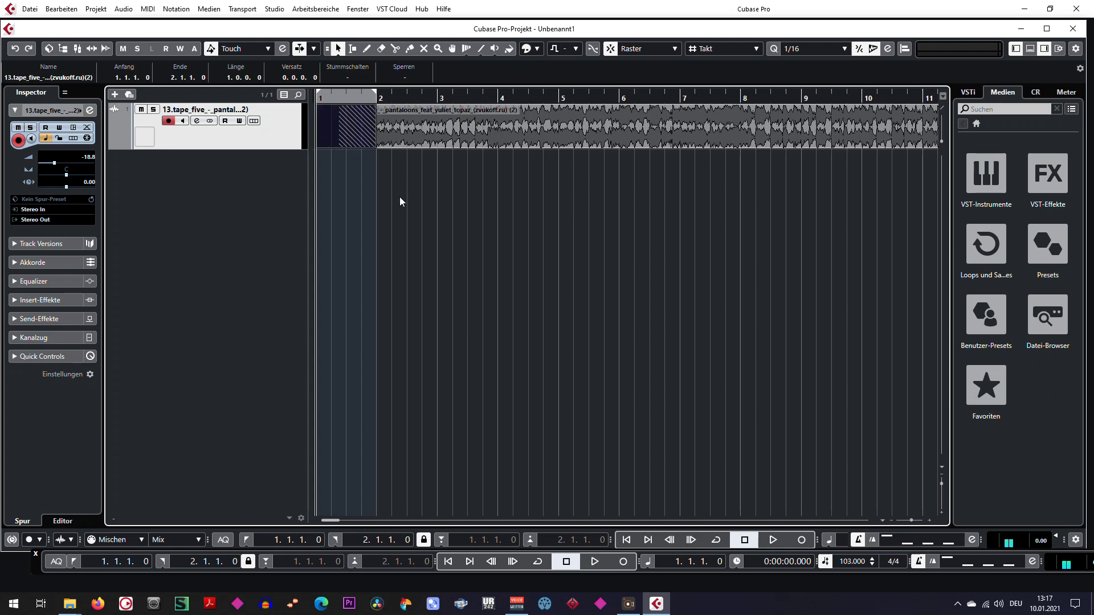
{"action": "right_click", "coordinate": [399, 197]}
{"action": "left_click", "coordinate": [472, 198]}
{"action": "left_click", "coordinate": [355, 111]}
{"action": "right_click", "coordinate": [435, 200]}
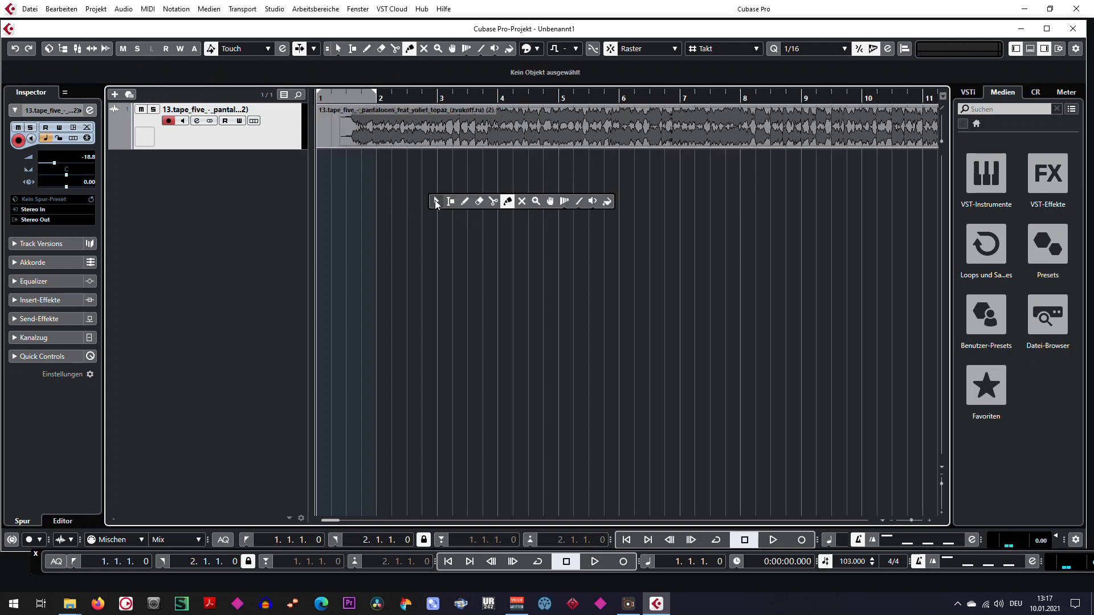
{"action": "left_click", "coordinate": [437, 200]}
Play the glued song part from bar 1 briefly, and return to the project start.
{"action": "left_click", "coordinate": [381, 134]}
{"action": "key", "text": "space"}
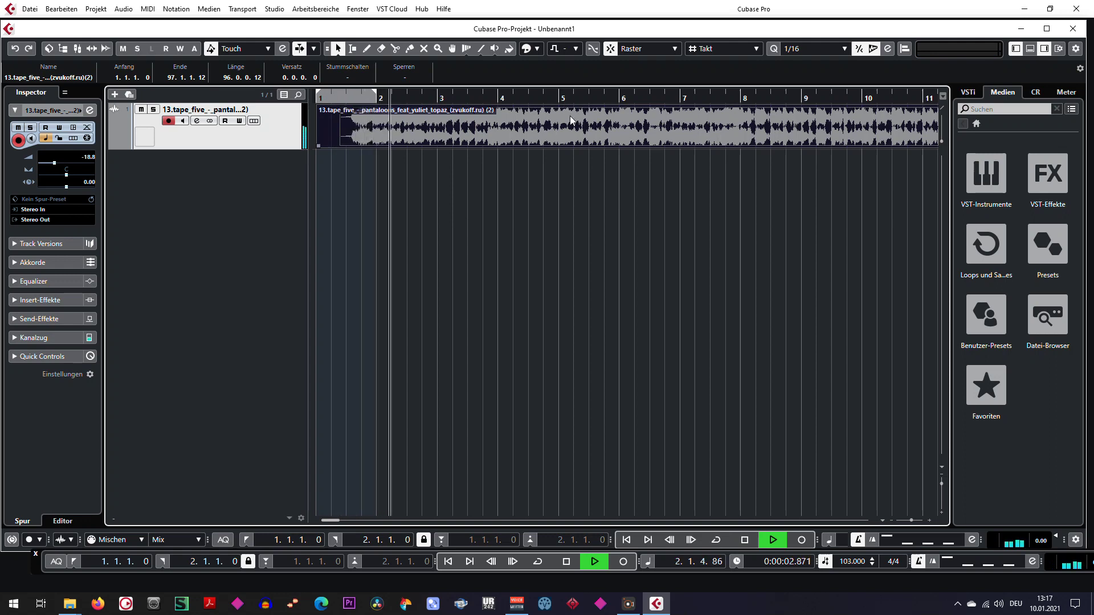
{"action": "key", "text": "space"}
{"action": "left_click", "coordinate": [448, 561]}
{"action": "left_click", "coordinate": [443, 235]}
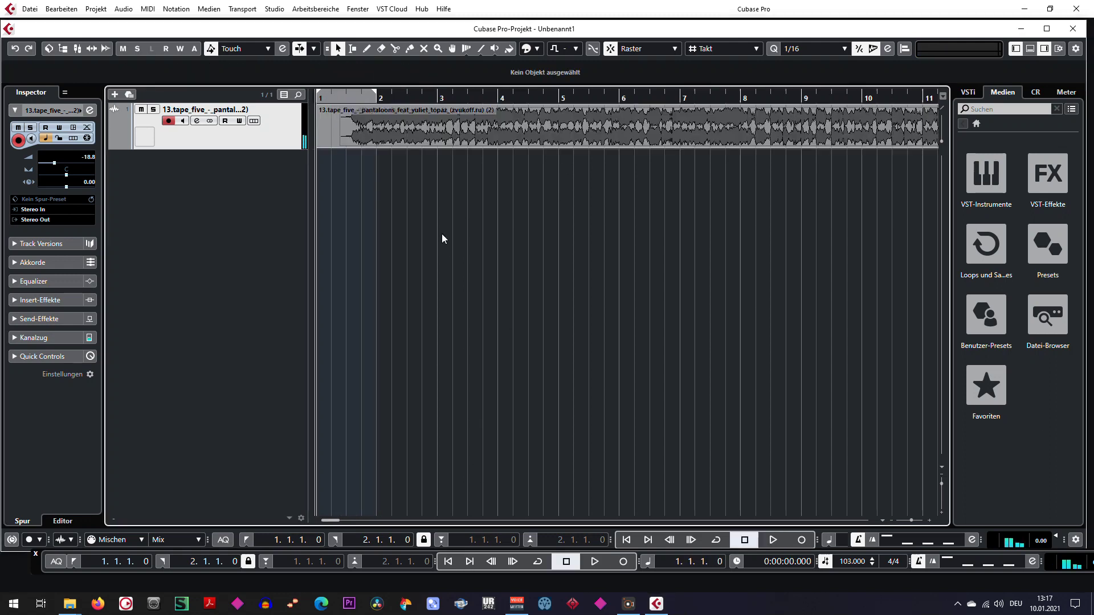
Bounce the glued song part to a new audio file and replace the original events with it.
{"action": "left_click", "coordinate": [416, 134]}
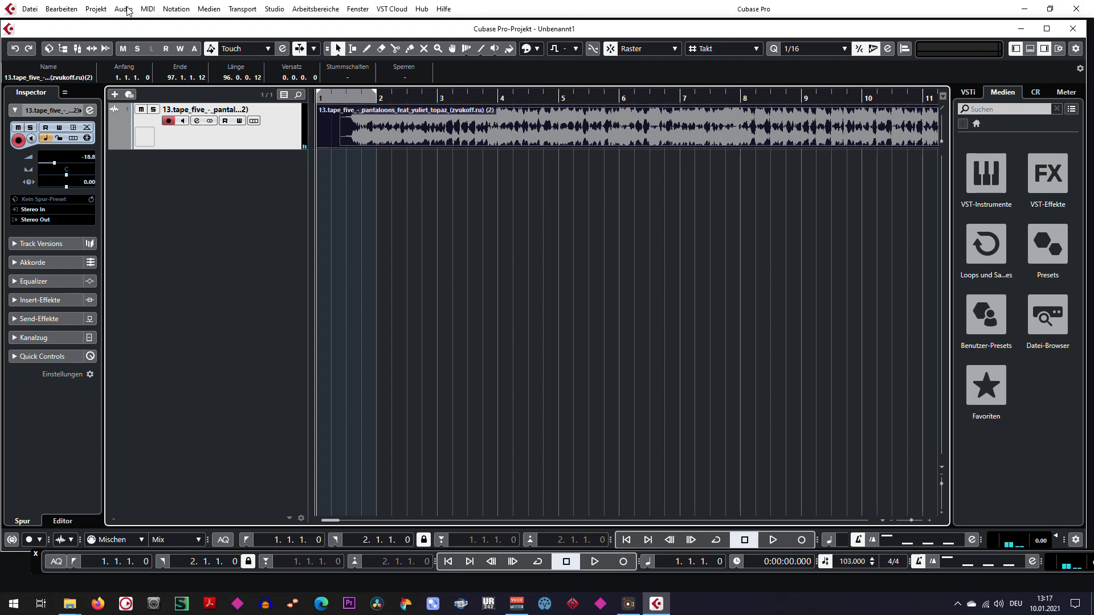
{"action": "left_click", "coordinate": [128, 13]}
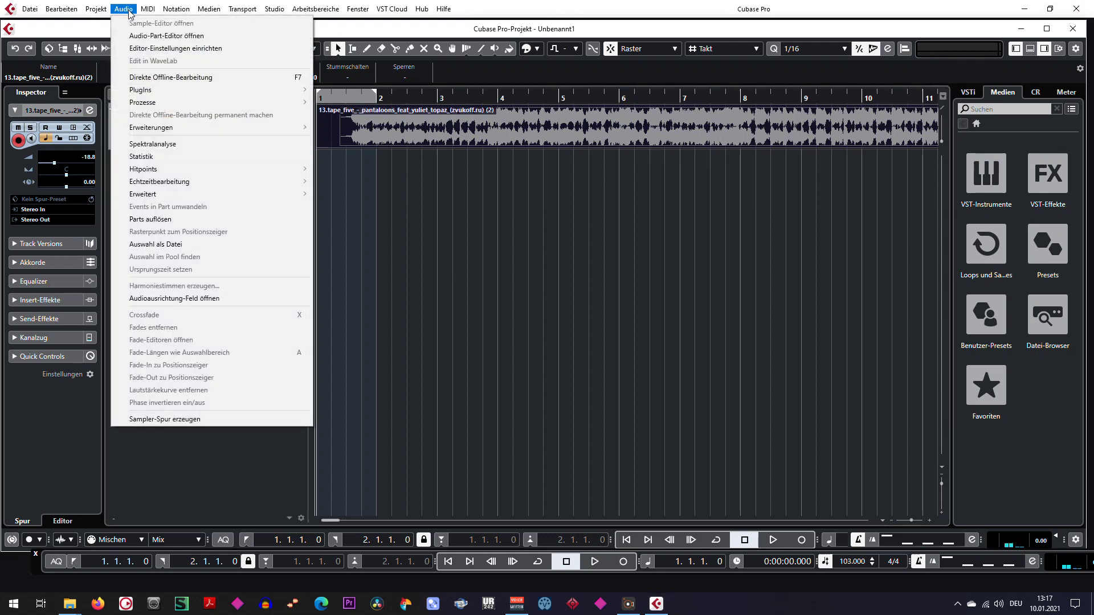
{"action": "left_click", "coordinate": [187, 245]}
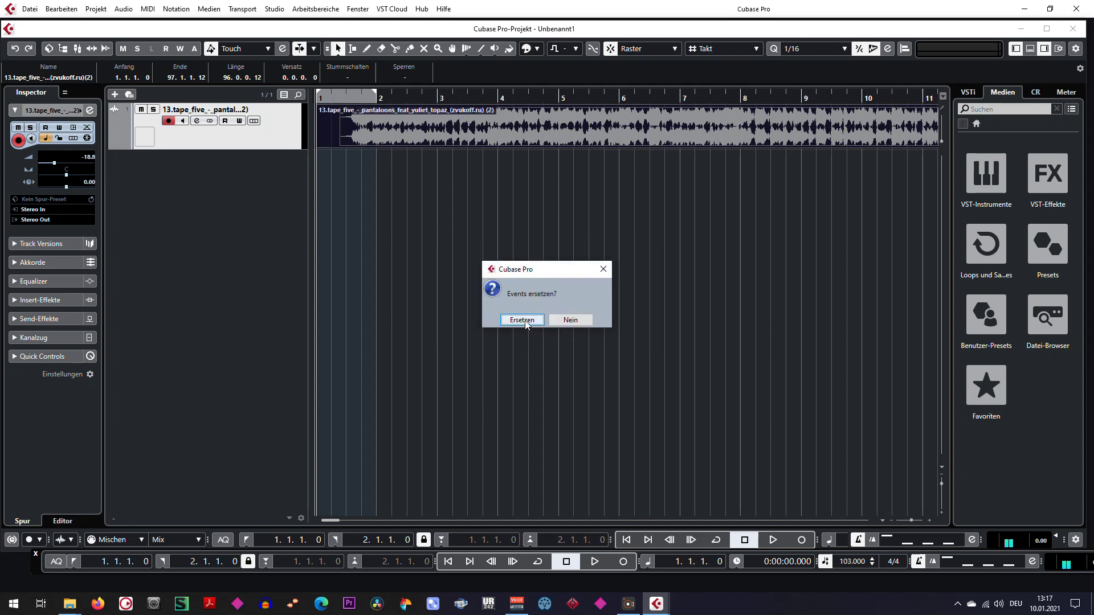
{"action": "left_click", "coordinate": [522, 319]}
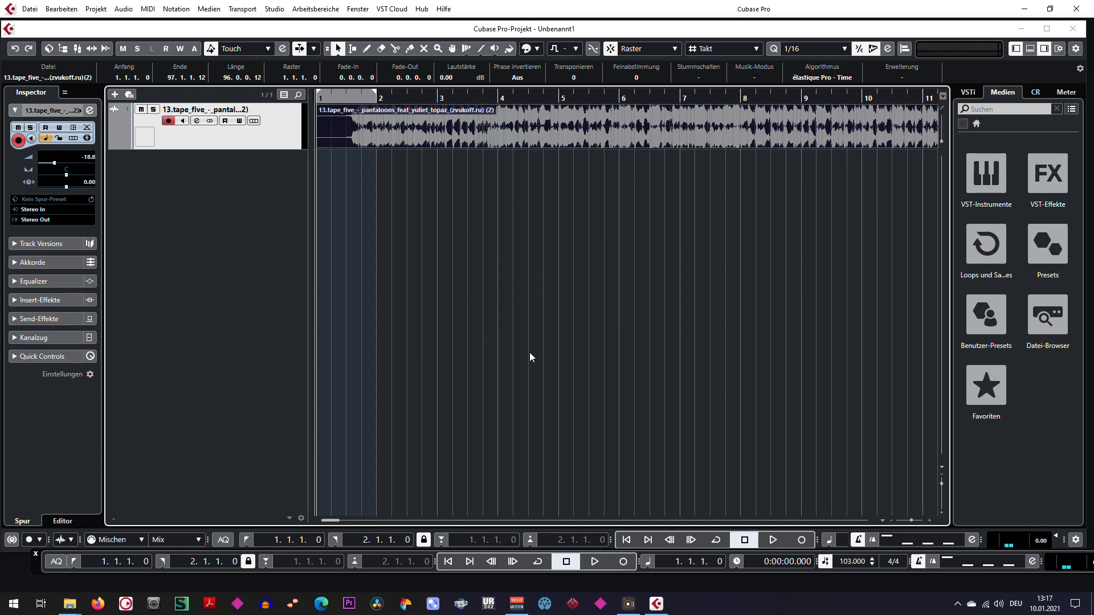
Play the bounced song over the first bars, and return to the project start.
{"action": "key", "text": "space"}
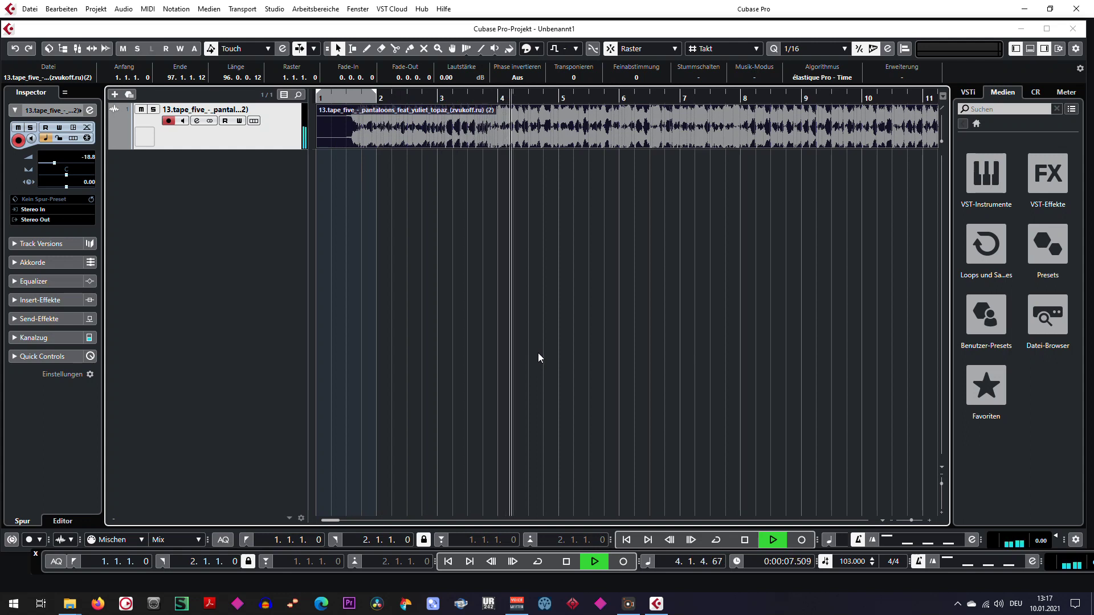
{"action": "left_click", "coordinate": [566, 561]}
{"action": "left_click", "coordinate": [448, 561]}
{"action": "left_click", "coordinate": [412, 250]}
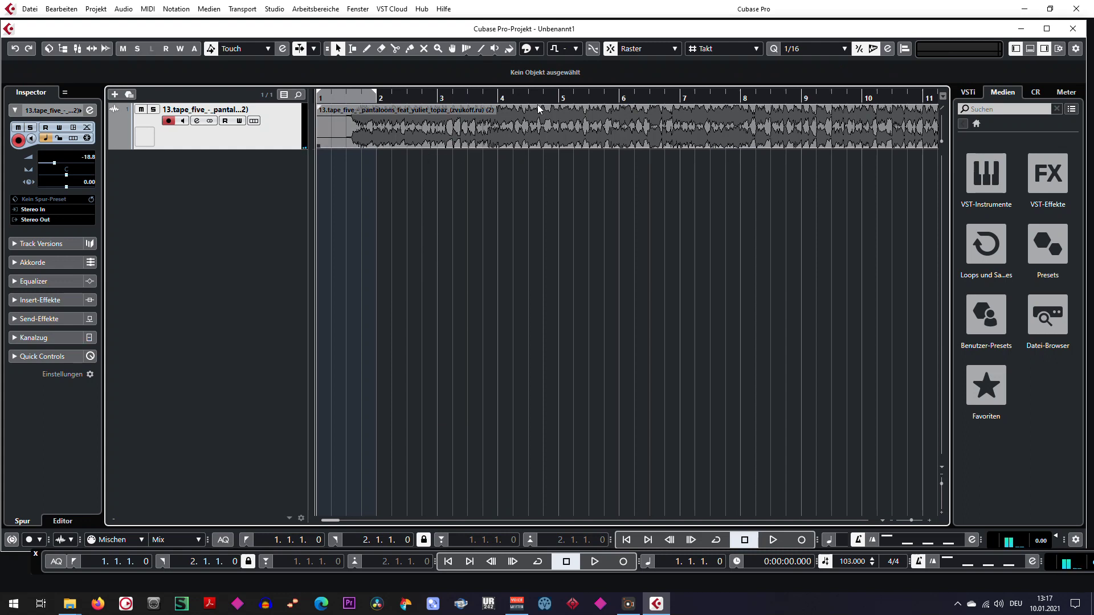
Turn on Musical Mode for the bounced song clip in the Pool and play the song.
{"action": "key", "text": "ctrl+p"}
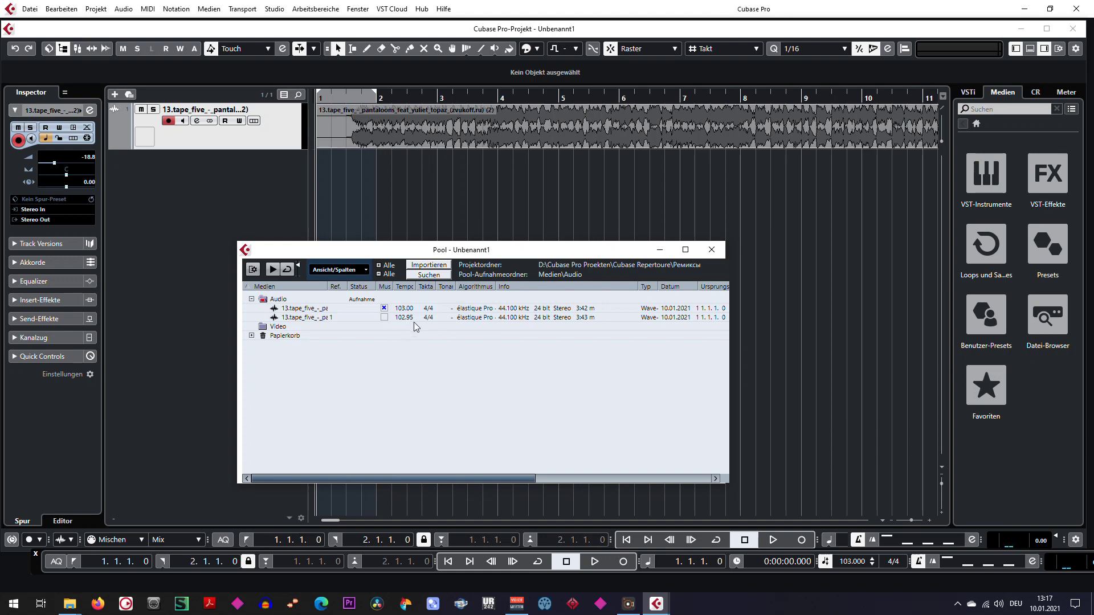
{"action": "left_click", "coordinate": [384, 319]}
{"action": "key", "text": "space"}
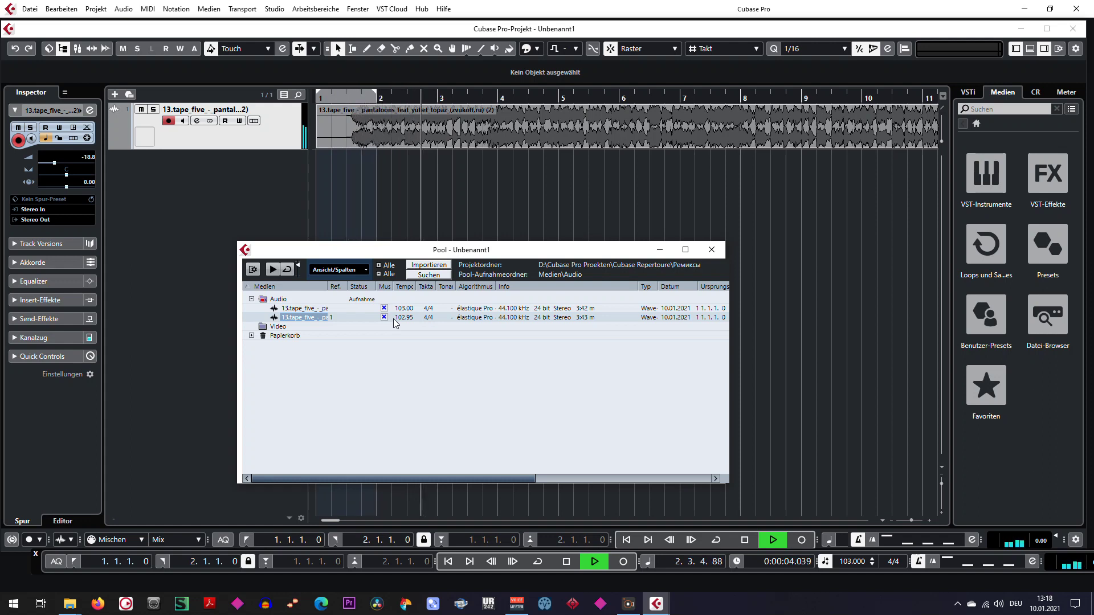
Remove the unused 103 BPM song clip from the Pool, close the Pool, and stop playback.
{"action": "left_click", "coordinate": [396, 330]}
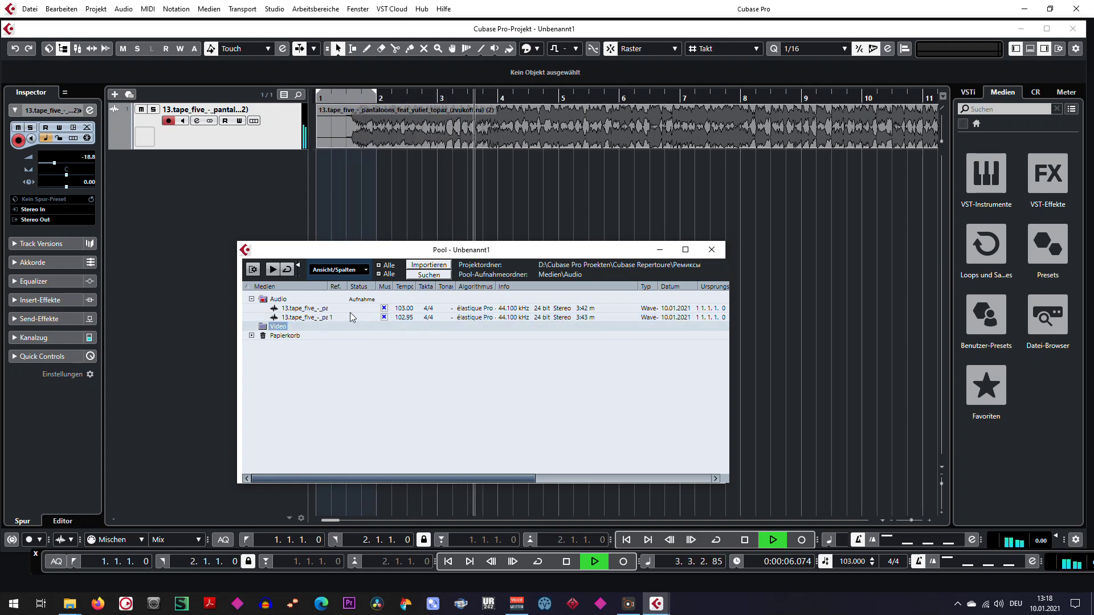
{"action": "left_click", "coordinate": [335, 310]}
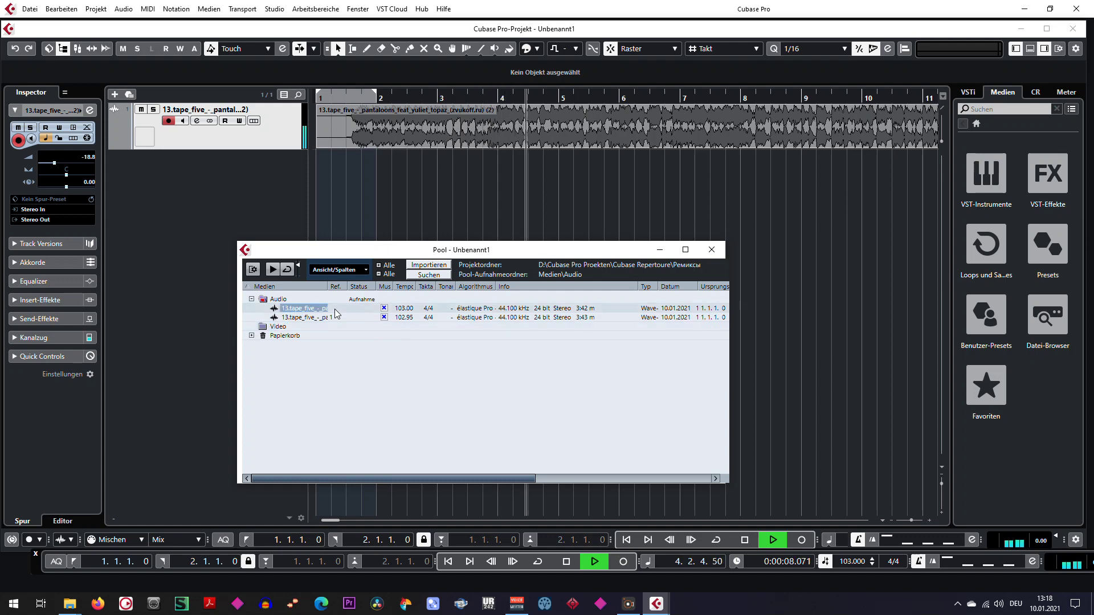
{"action": "key", "text": "Delete"}
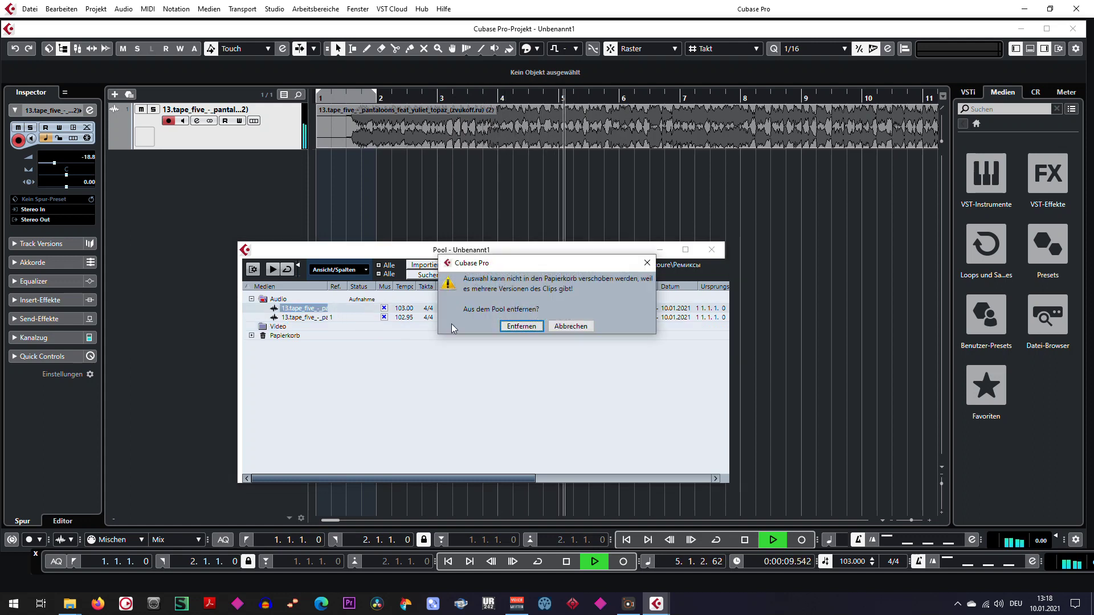
{"action": "left_click", "coordinate": [513, 327]}
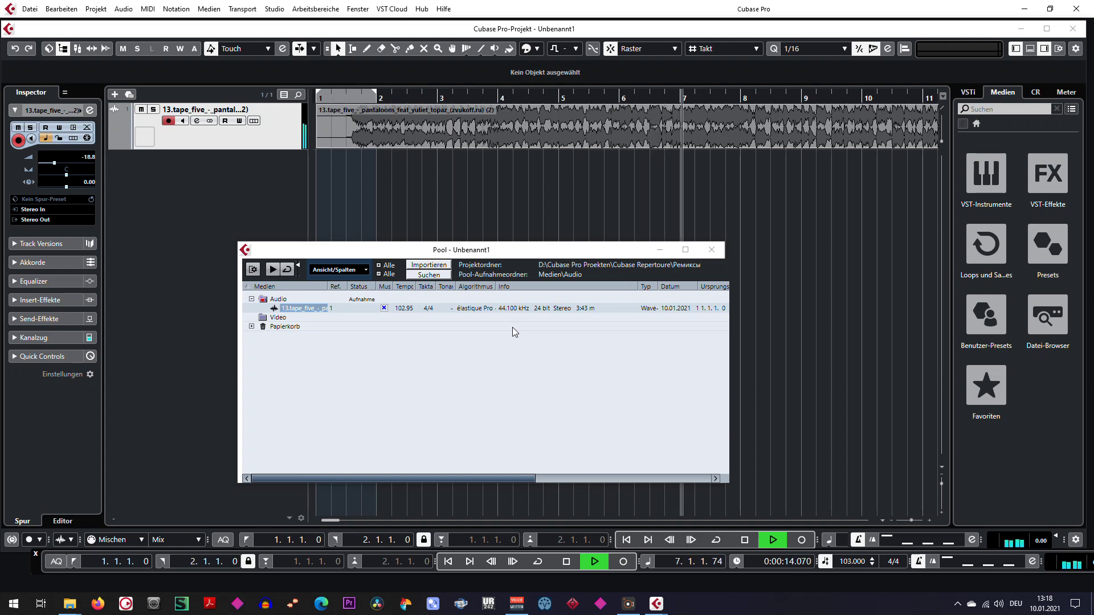
{"action": "left_click", "coordinate": [711, 250]}
{"action": "key", "text": "space"}
Move the bounced song event to start at bar 5 and play it from there.
{"action": "left_click_drag", "start_coordinate": [423, 136], "coordinate": [682, 146]}
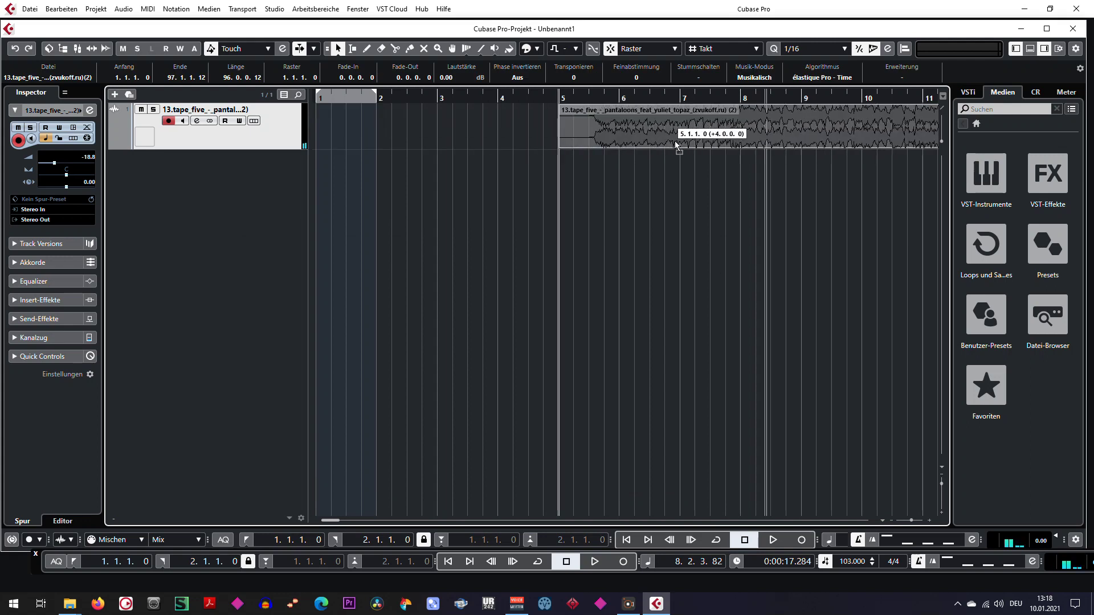
{"action": "double_click", "coordinate": [563, 95]}
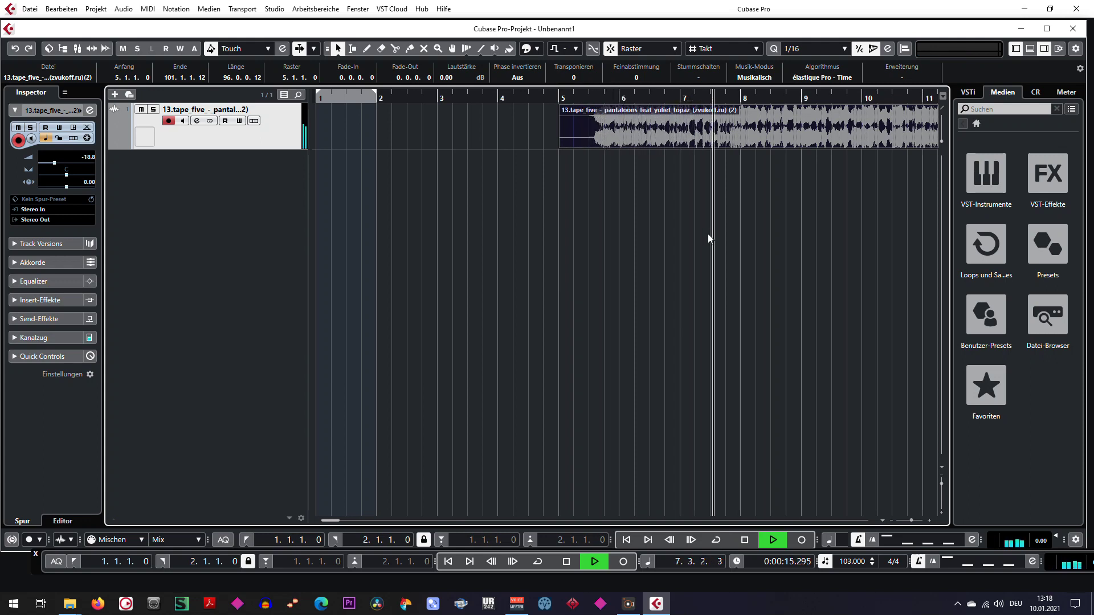
{"action": "key", "text": "space"}
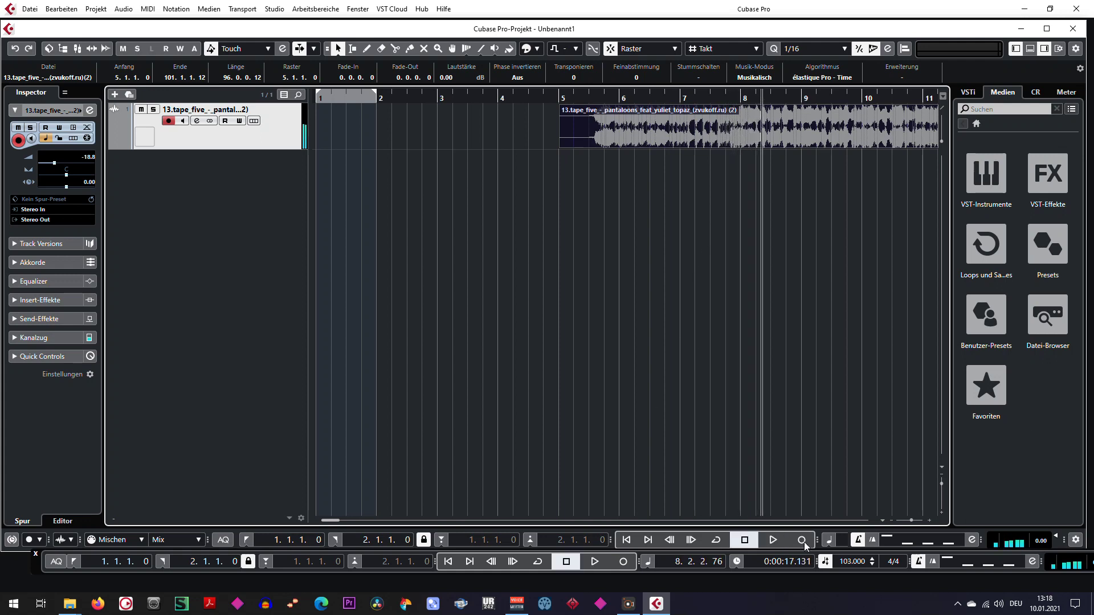
Set the project tempo to 140 BPM and play the song at that tempo.
{"action": "left_click", "coordinate": [853, 561]}
{"action": "type", "text": "140"}
{"action": "key", "text": "Return"}
{"action": "key", "text": "space"}
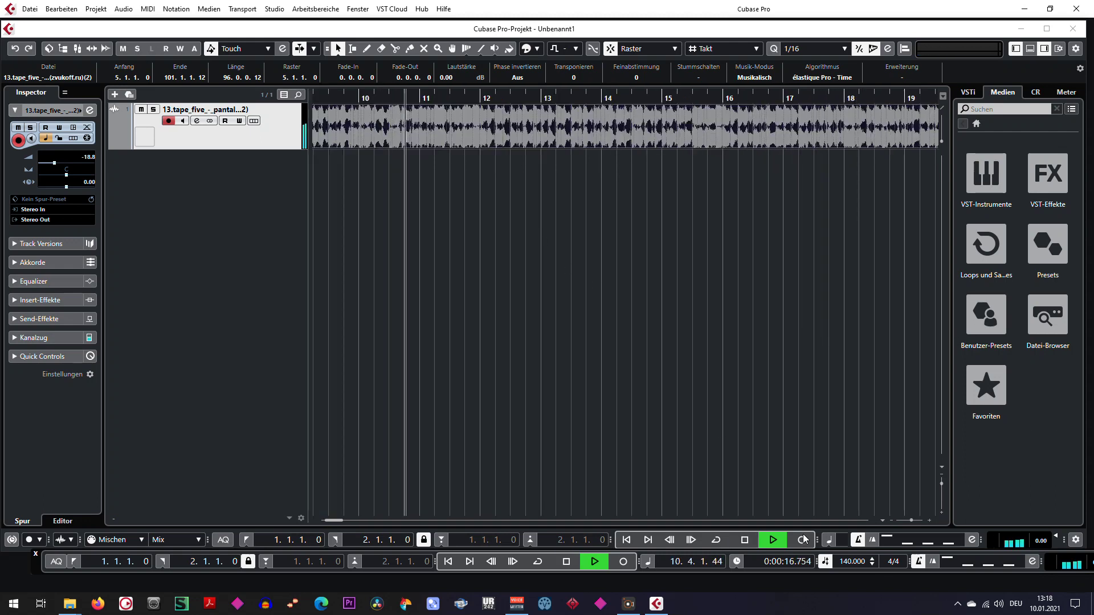
Set the project tempo to 103 BPM, then stop playback and return the cursor to the project start.
{"action": "left_click", "coordinate": [856, 562]}
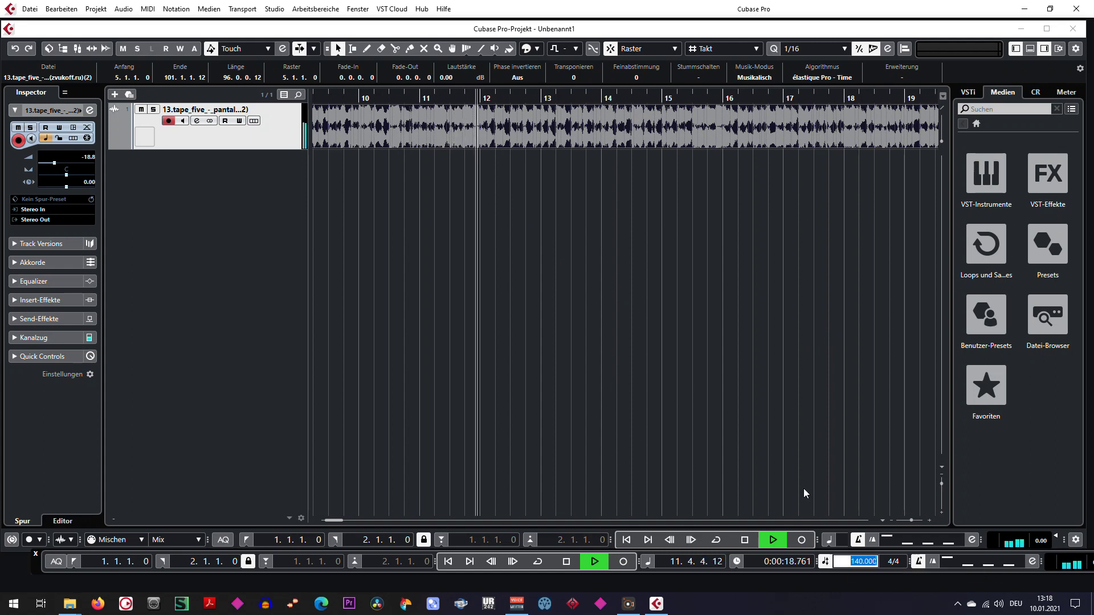
{"action": "type", "text": "103"}
{"action": "key", "text": "Return"}
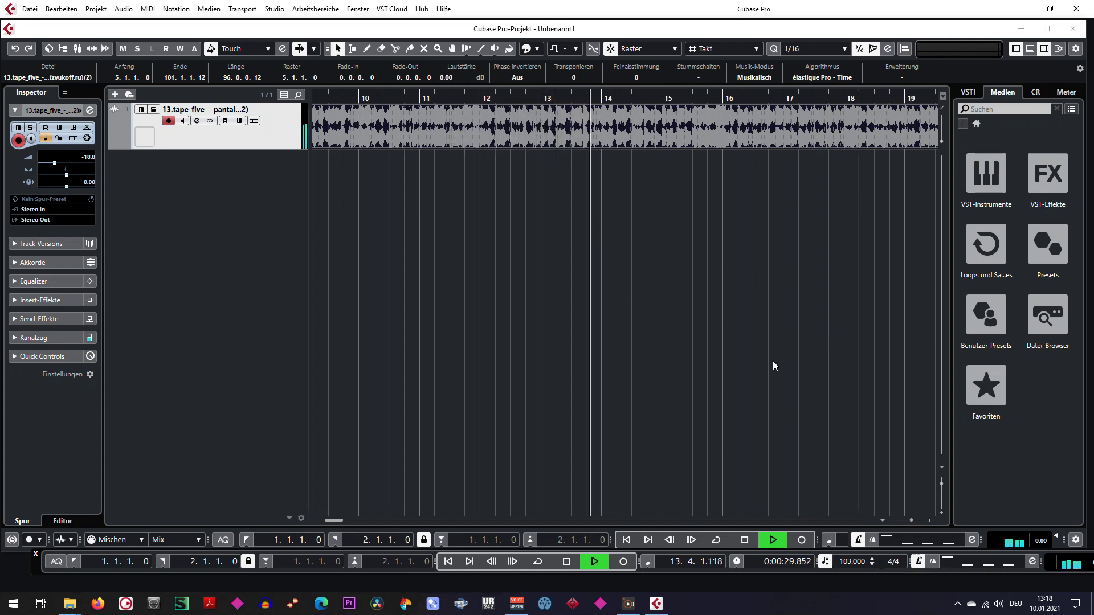
{"action": "key", "text": "space"}
{"action": "left_click", "coordinate": [448, 561]}
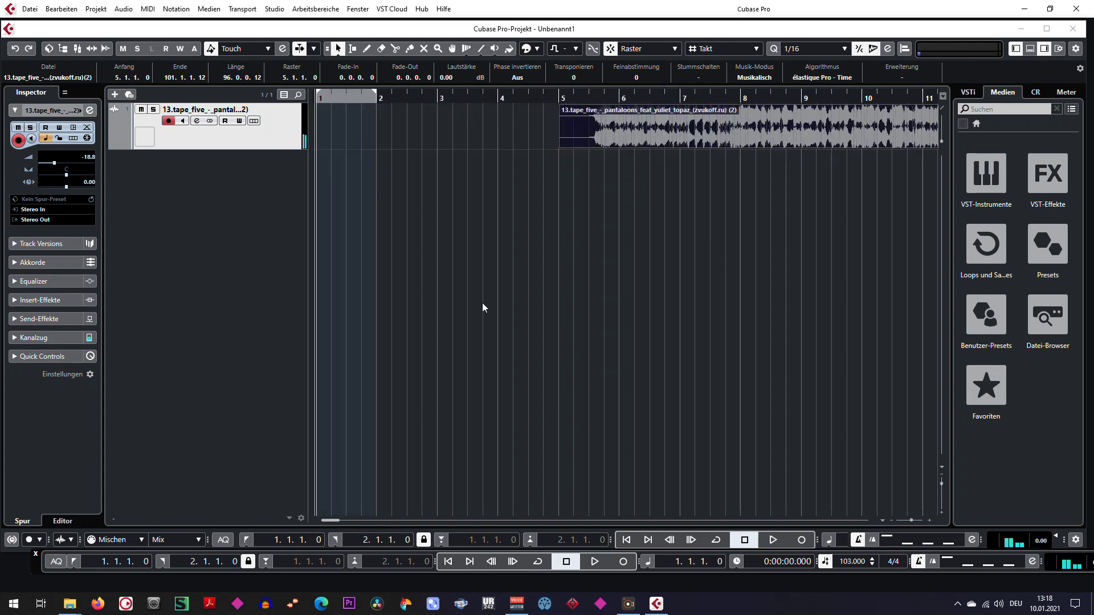
Move the song event to start at bar 1 and deselect it.
{"action": "left_click_drag", "start_coordinate": [639, 139], "coordinate": [395, 137]}
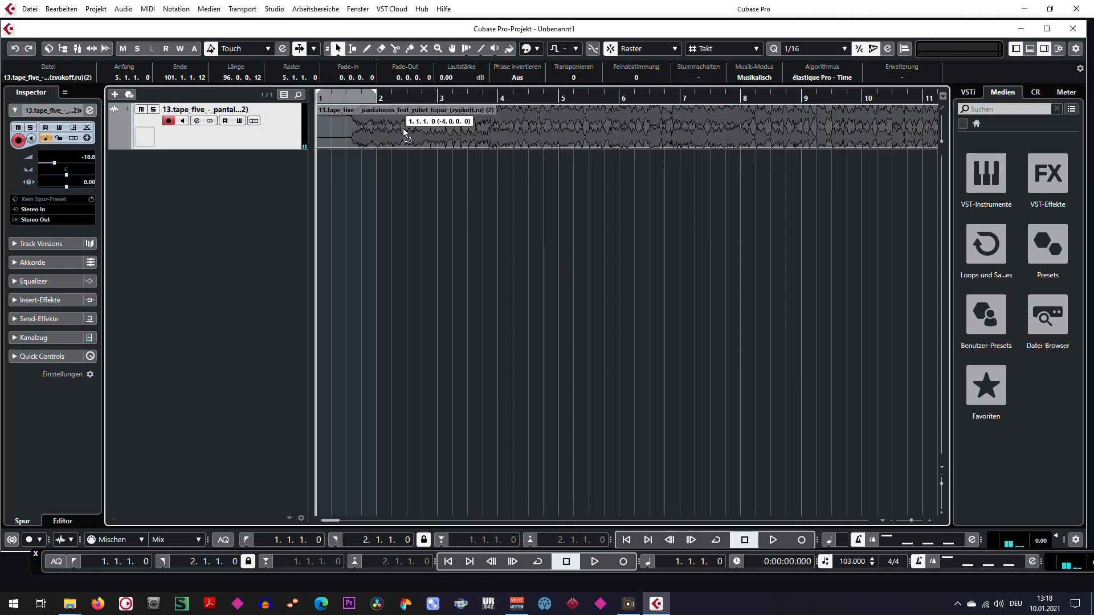
{"action": "left_click", "coordinate": [463, 275]}
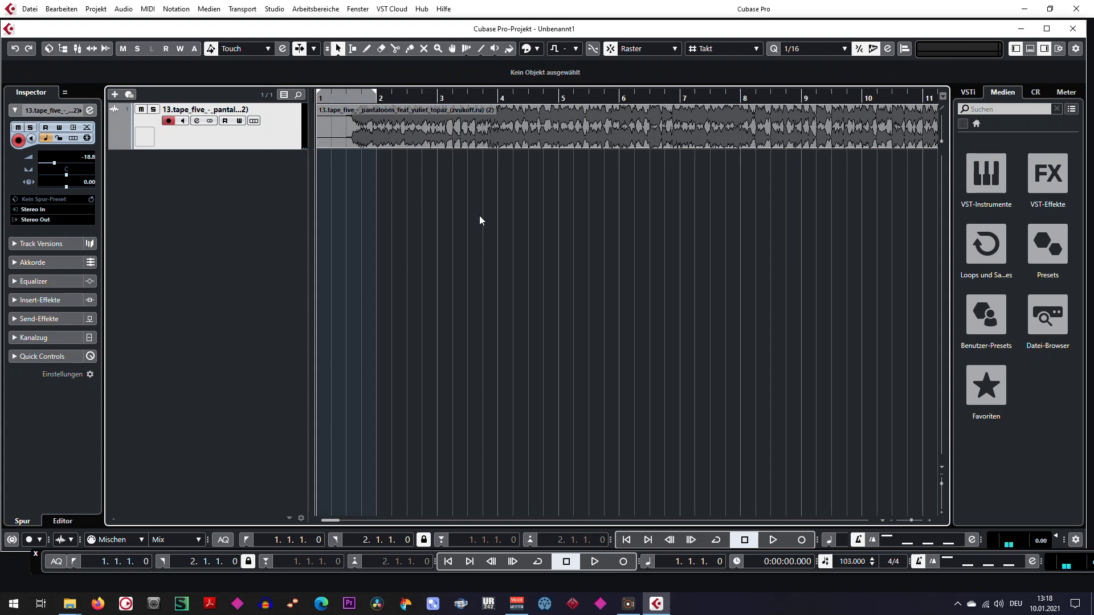
{"action": "left_click", "coordinate": [476, 142]}
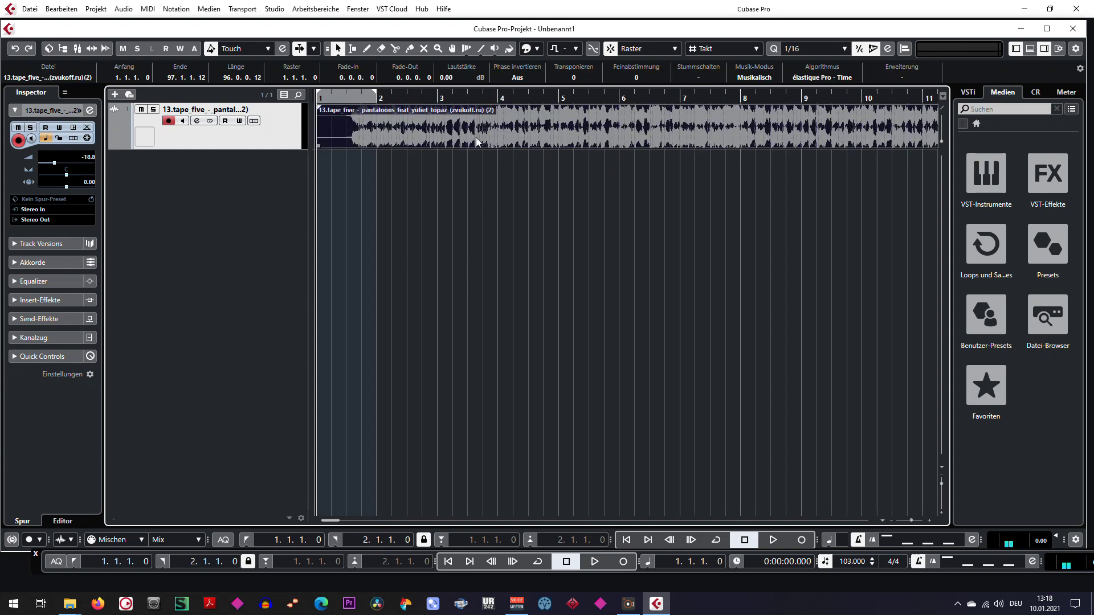
{"action": "left_click", "coordinate": [522, 220]}
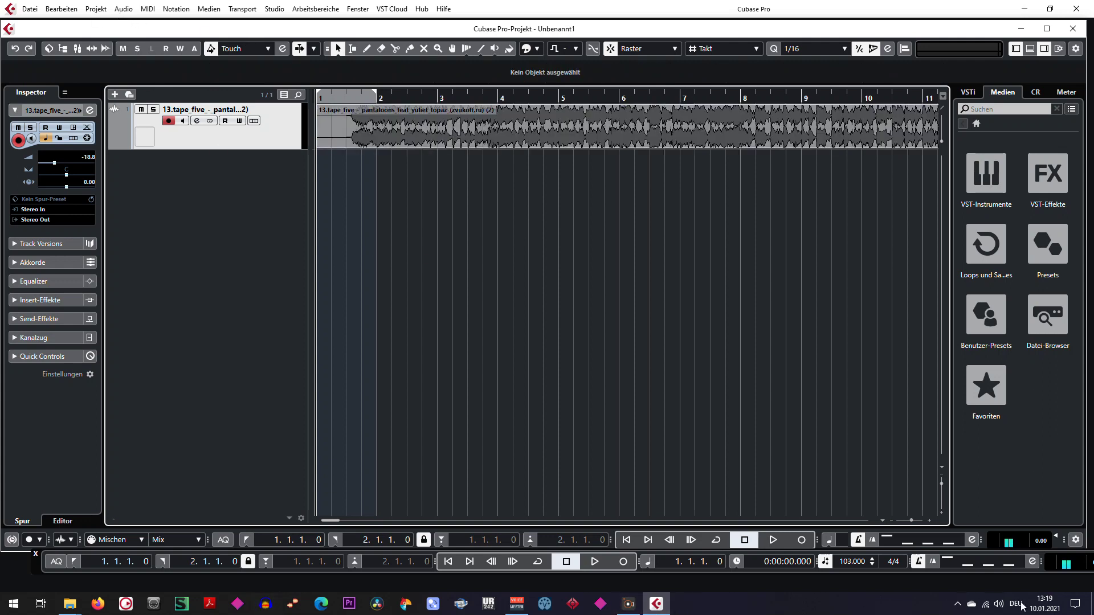
{"action": "left_click", "coordinate": [1091, 604]}
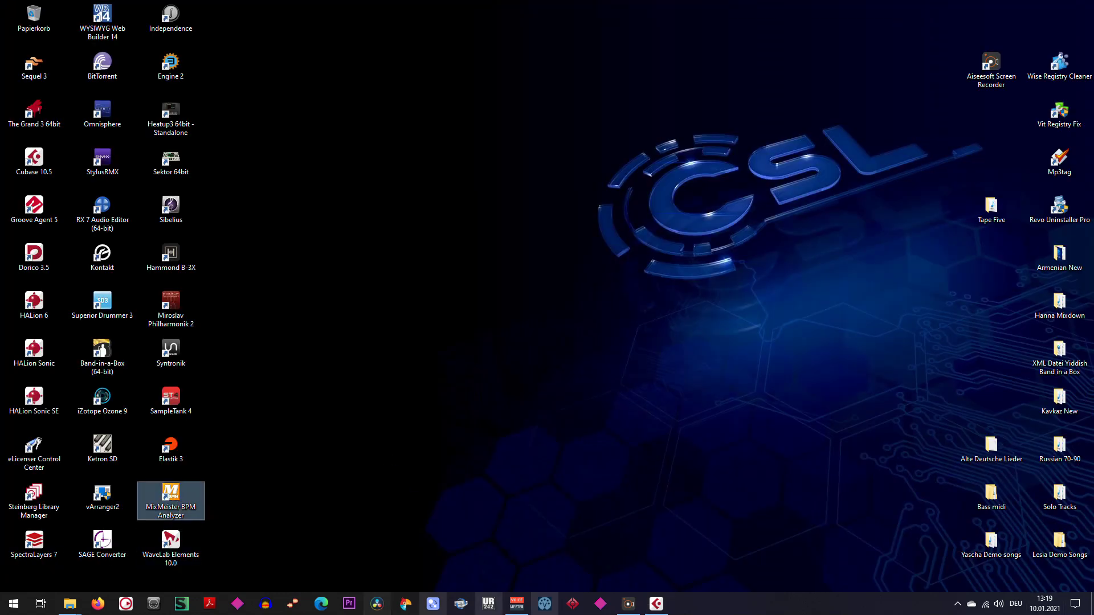
{"action": "key", "text": "super+d"}
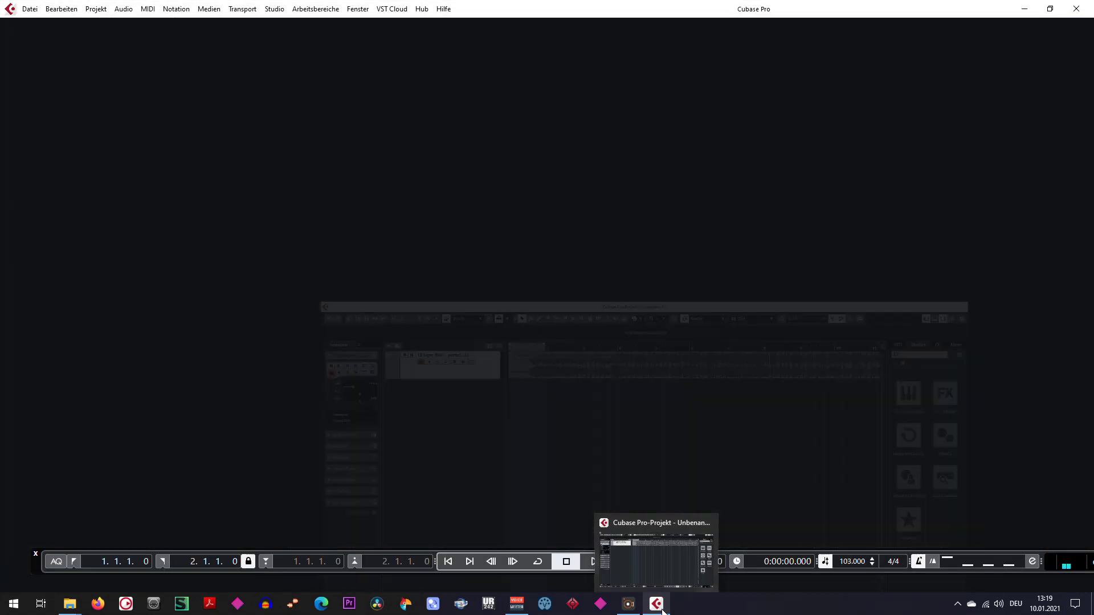
{"action": "left_click", "coordinate": [655, 544]}
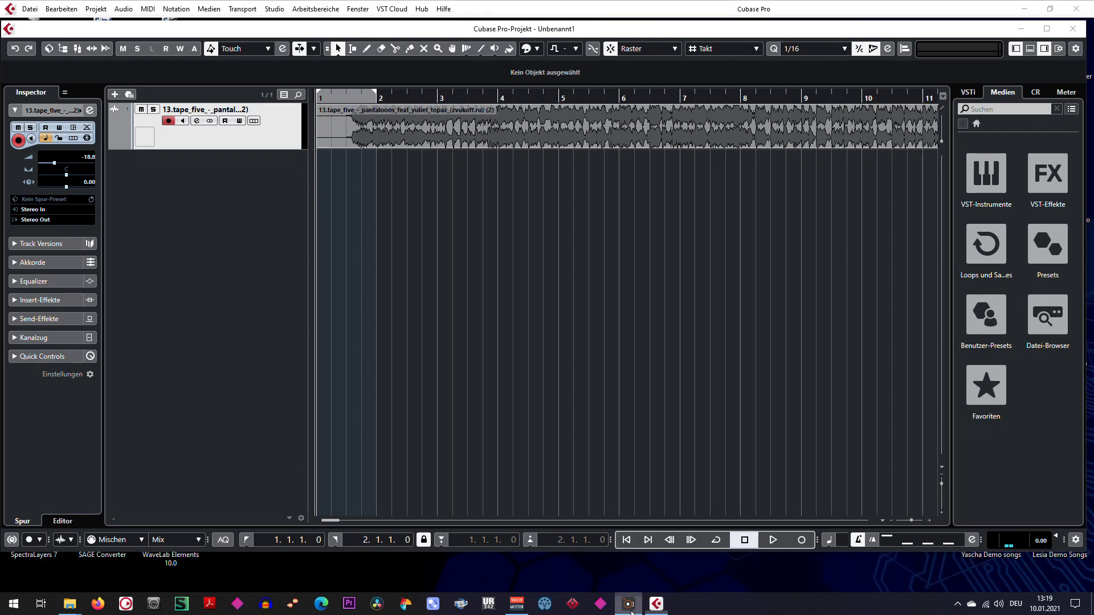